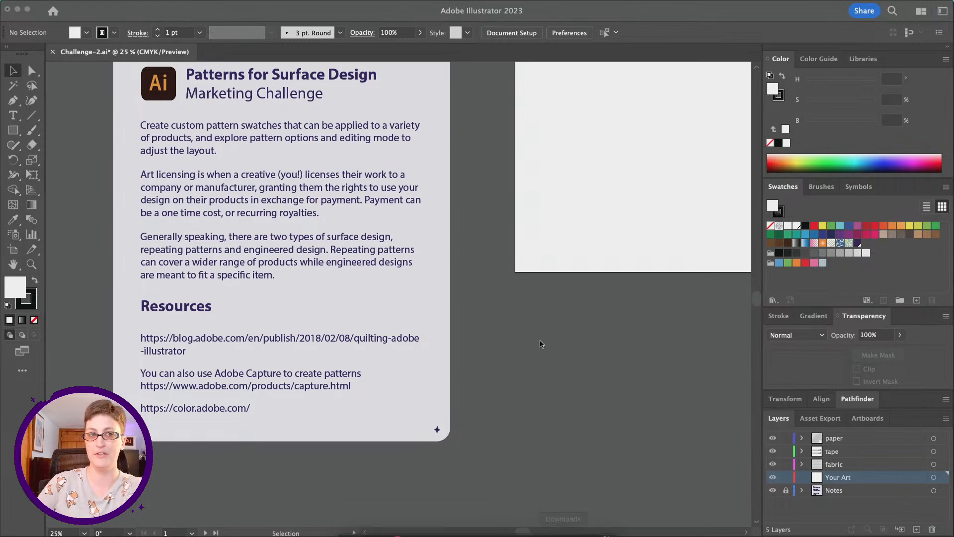
# - Look over the tape, fabric and paper artboards, briefly selecting the upper tape roll group to inspect it
pyautogui.hscroll(10, 537, 326)
pyautogui.hscroll(10, 537, 328)
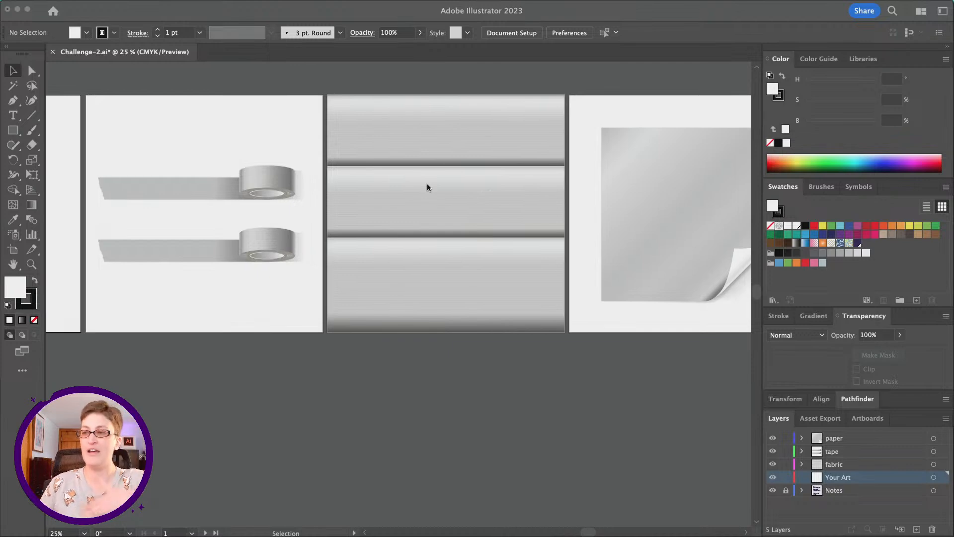
pyautogui.hscroll(5, 428, 188)
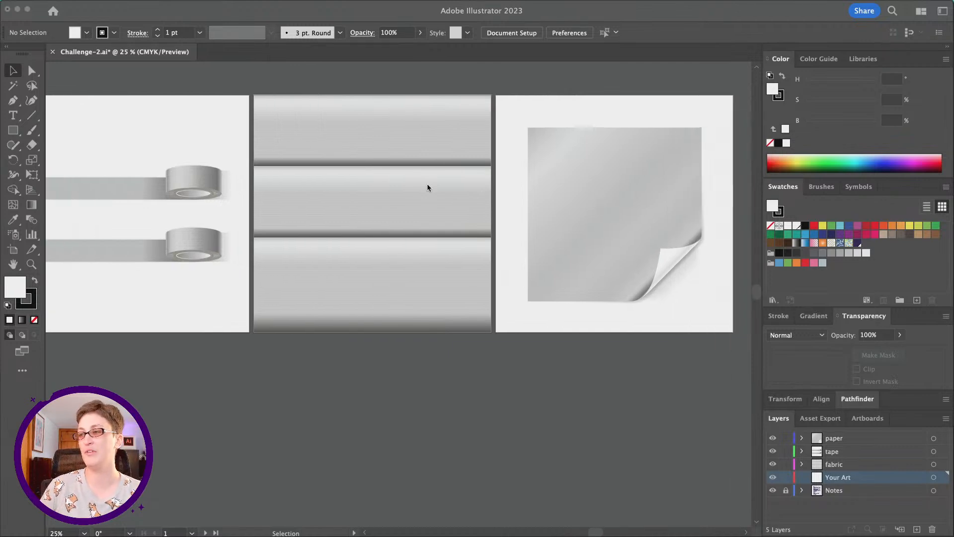
pyautogui.hscroll(-5, 467, 373)
pyautogui.hscroll(-3, 471, 394)
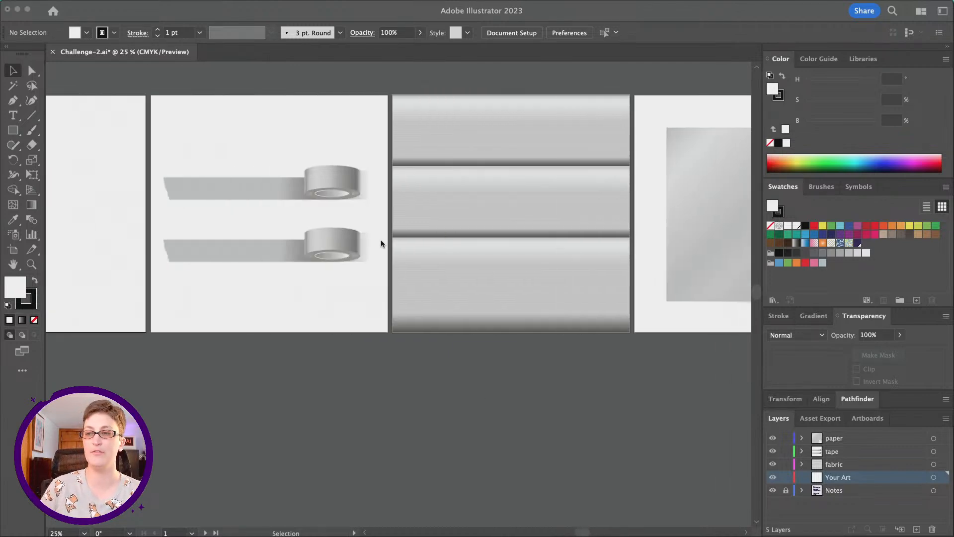
pyautogui.hscroll(-2, 263, 186)
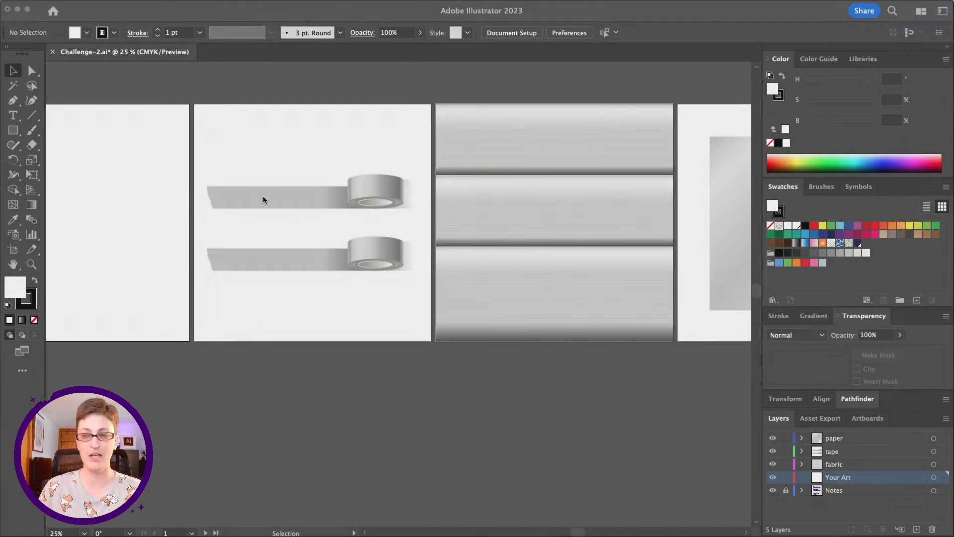
pyautogui.click(376, 189)
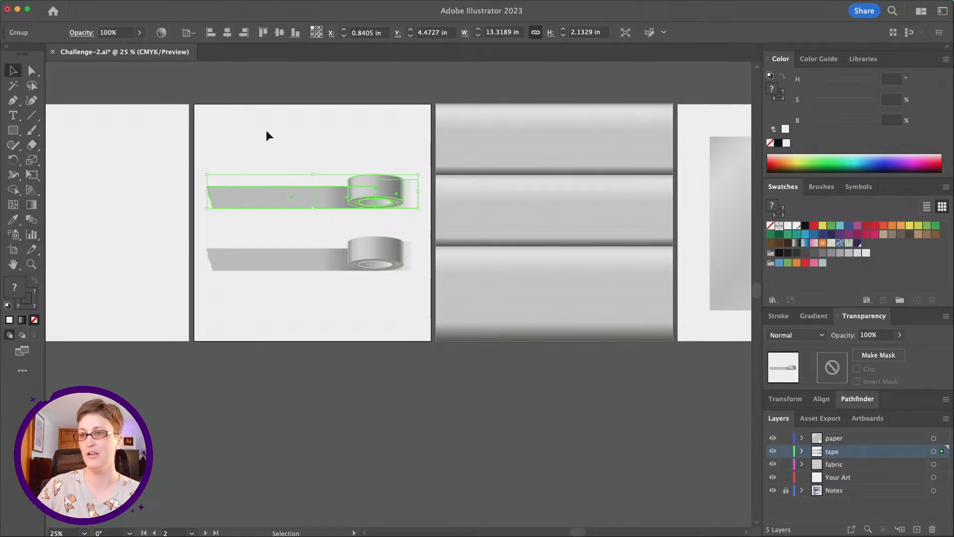
pyautogui.click(266, 130)
pyautogui.hscroll(-10, 266, 130)
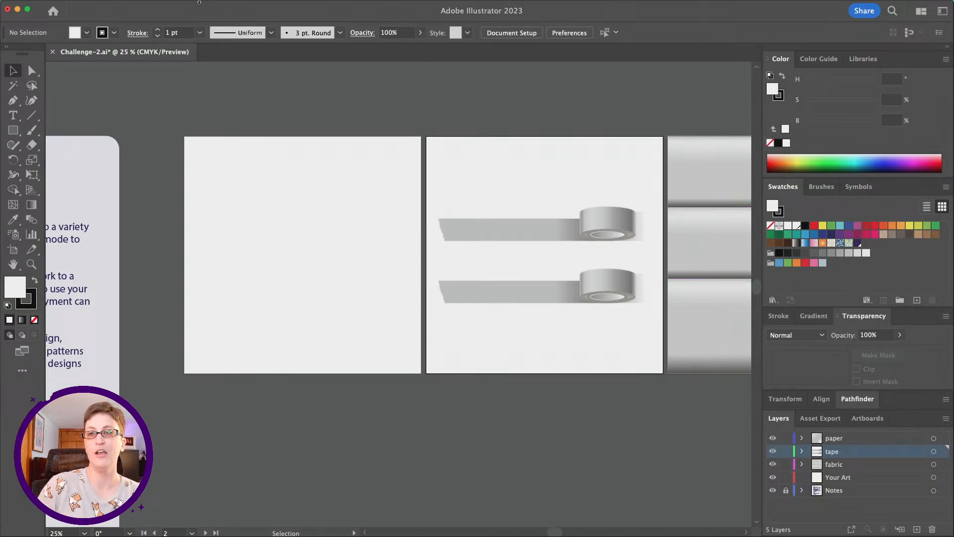
# - Make a new pattern with nothing selected and acknowledge the notice to enter pattern editing mode
pyautogui.moveTo(194, 1)
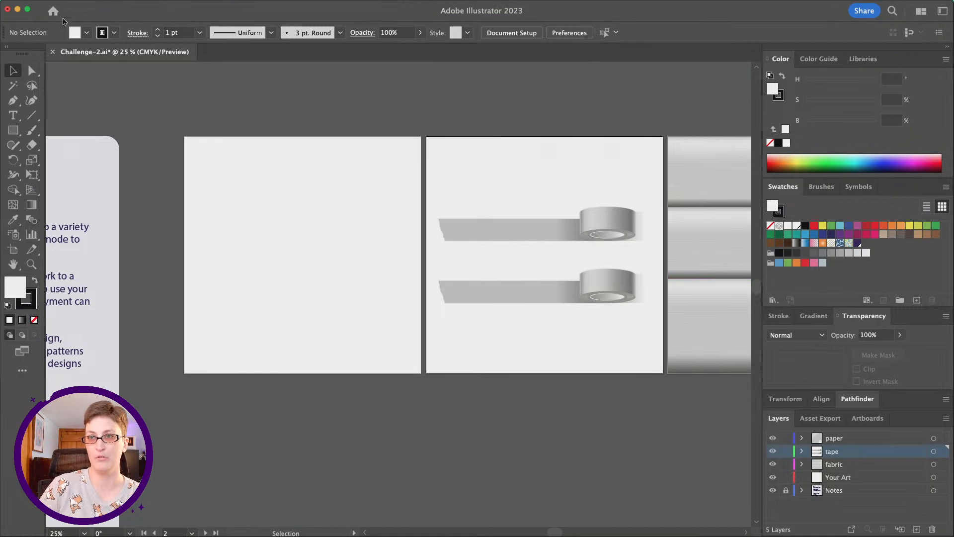
pyautogui.click(115, 5)
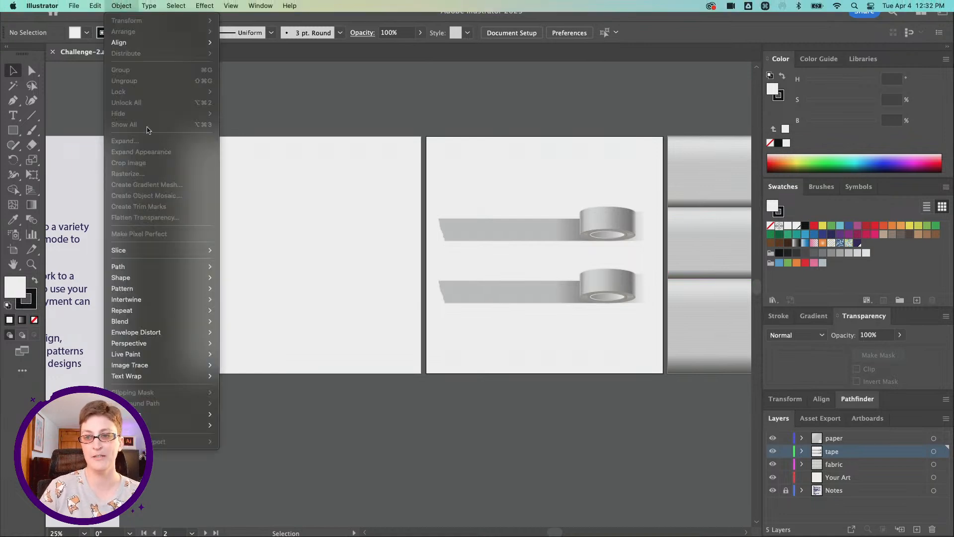
pyautogui.moveTo(165, 291)
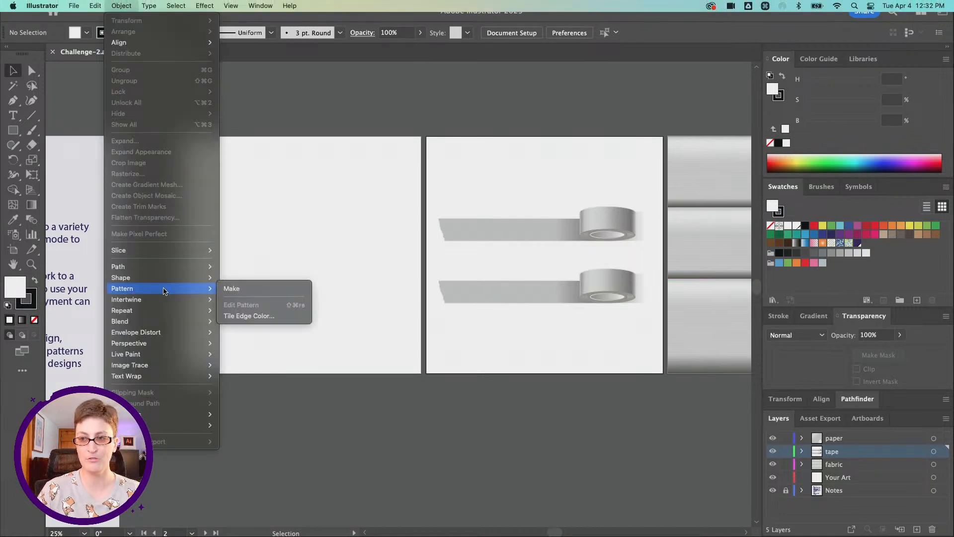
pyautogui.click(232, 289)
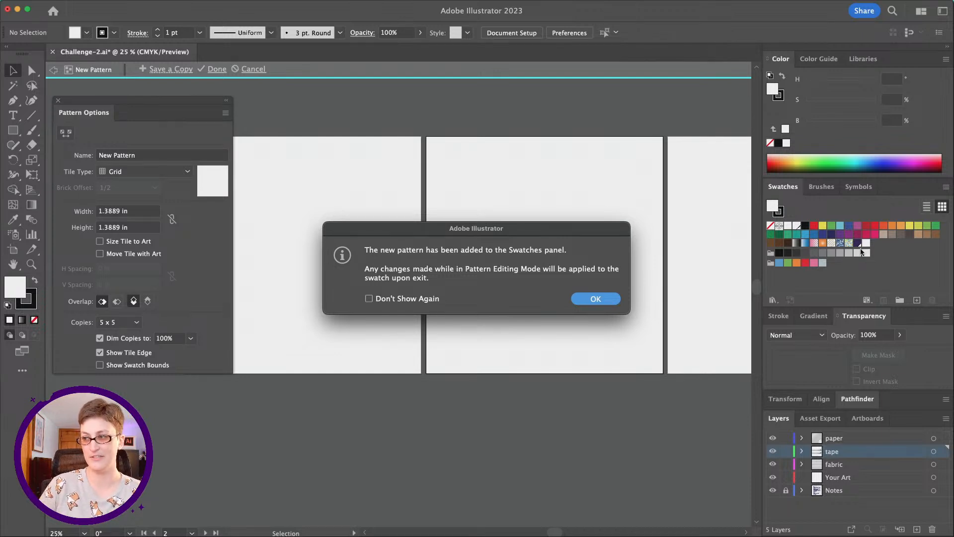
pyautogui.click(596, 299)
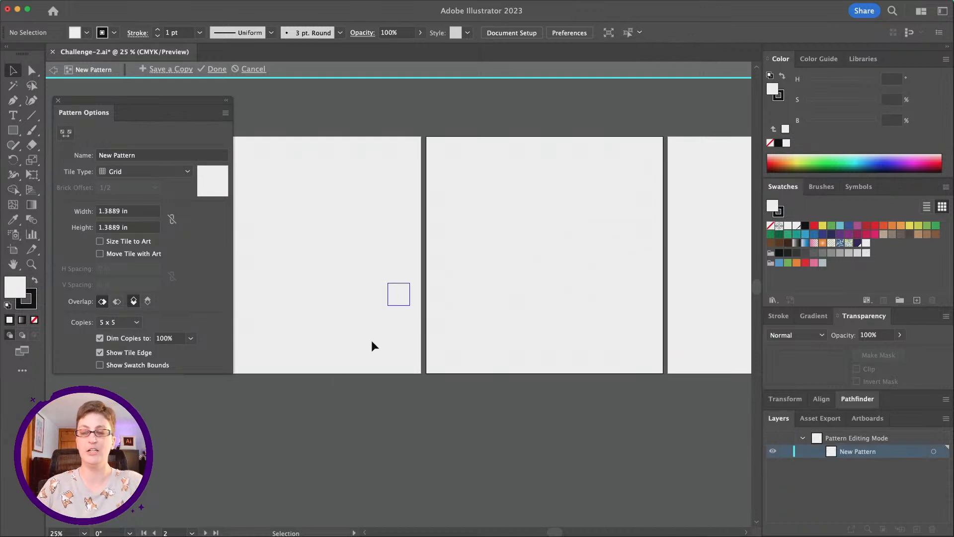
# - Draw an ellipse with the Ellipse tool inside the pattern tile, slightly right of its centre
pyautogui.hscroll(-3, 408, 278)
pyautogui.scroll(-2, 410, 278)
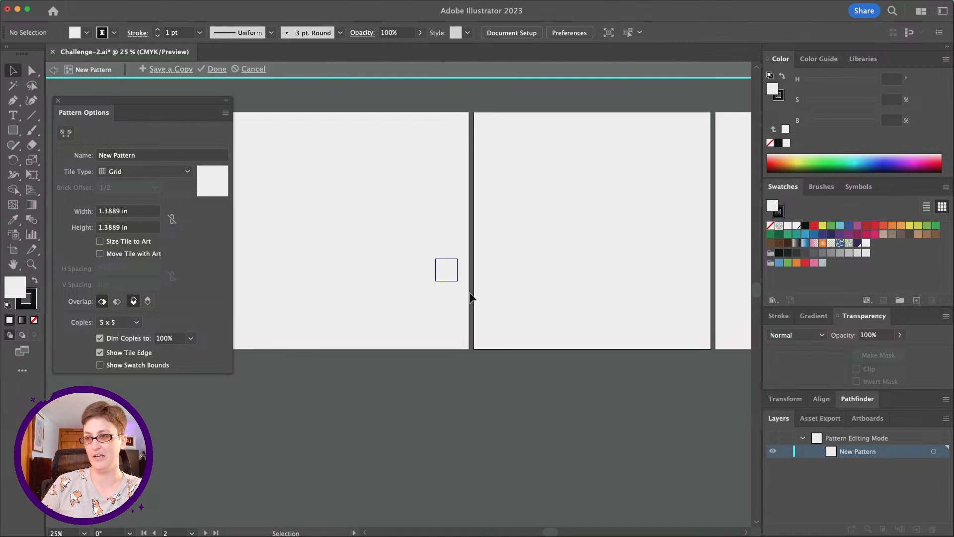
pyautogui.scroll(1, 453, 291)
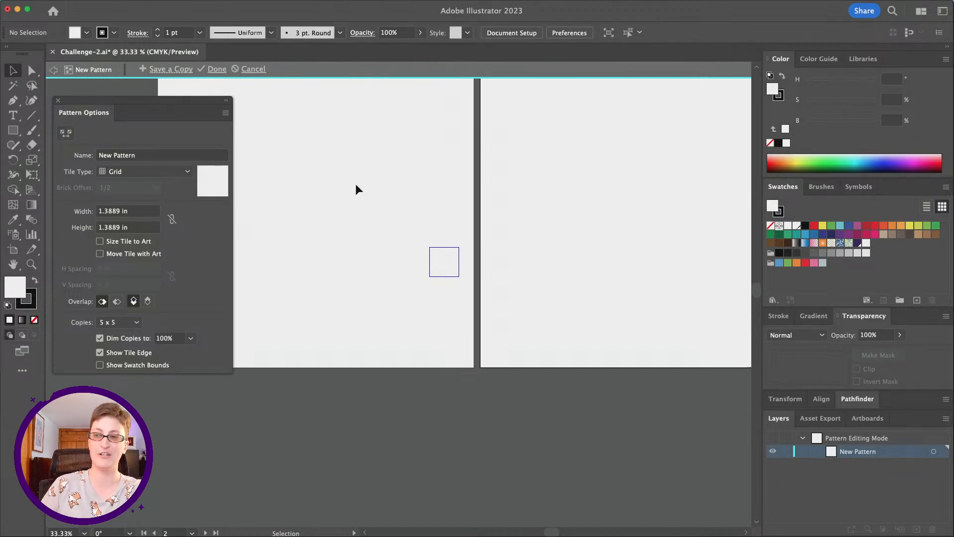
pyautogui.keyDown('alt'); pyautogui.scroll(10, 439, 268); pyautogui.keyUp('alt')
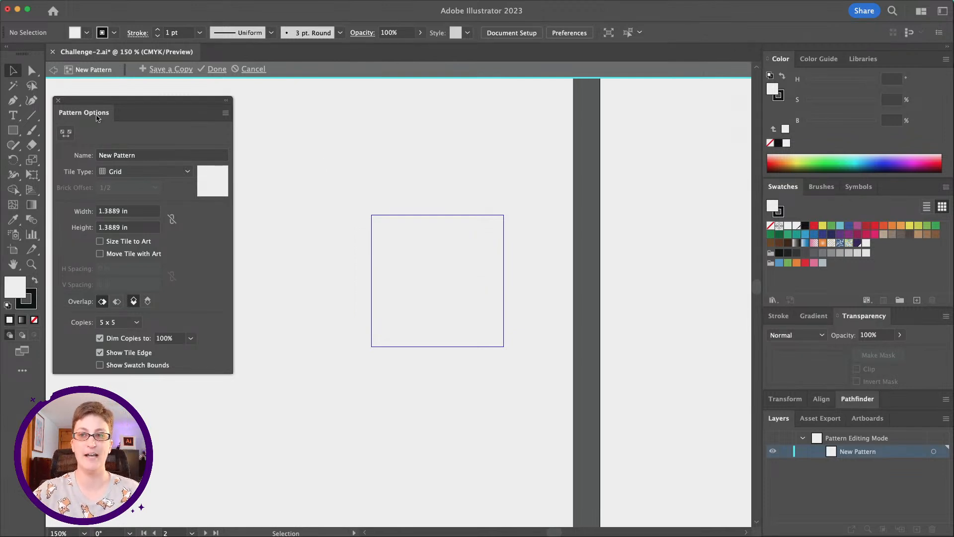
pyautogui.moveTo(90, 105); pyautogui.dragTo(101, 97)
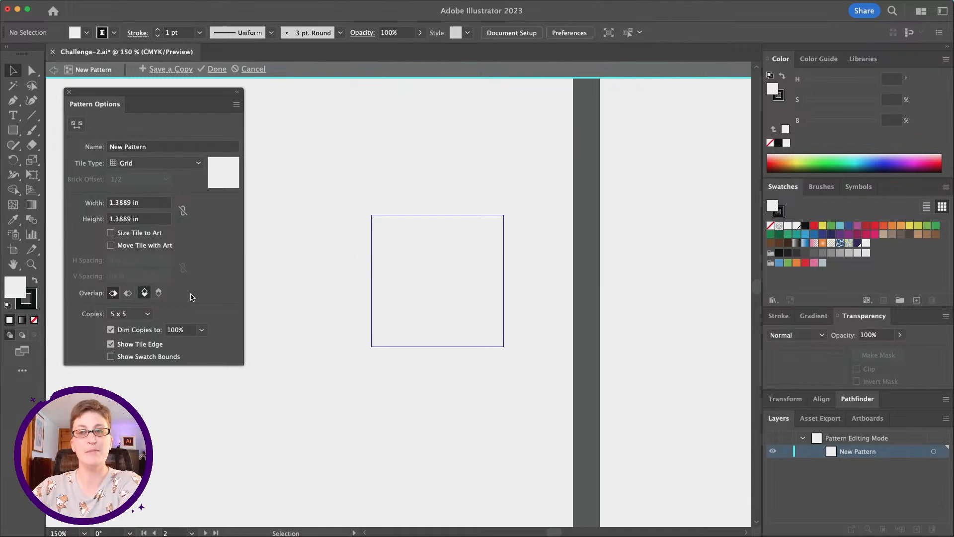
pyautogui.click(12, 132)
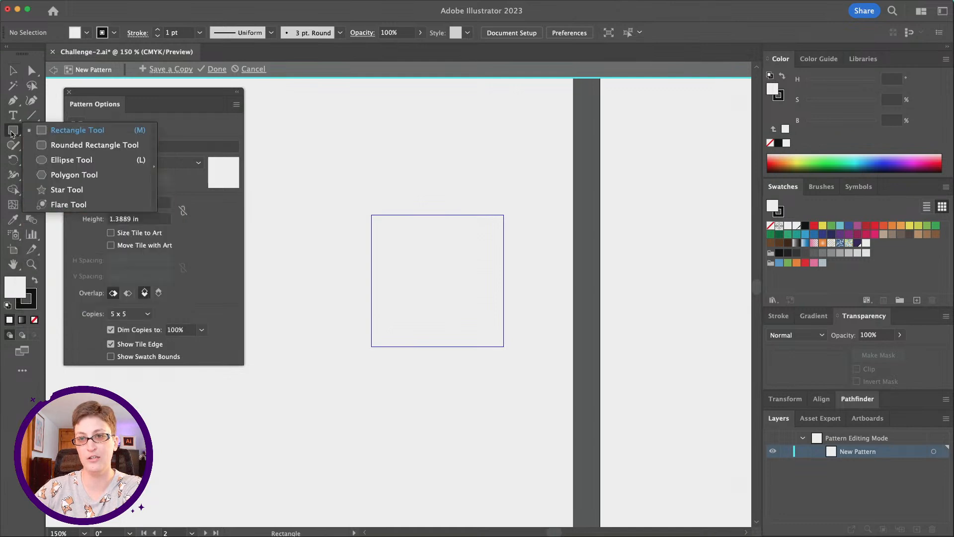
pyautogui.click(94, 160)
pyautogui.hscroll(1, 371, 251)
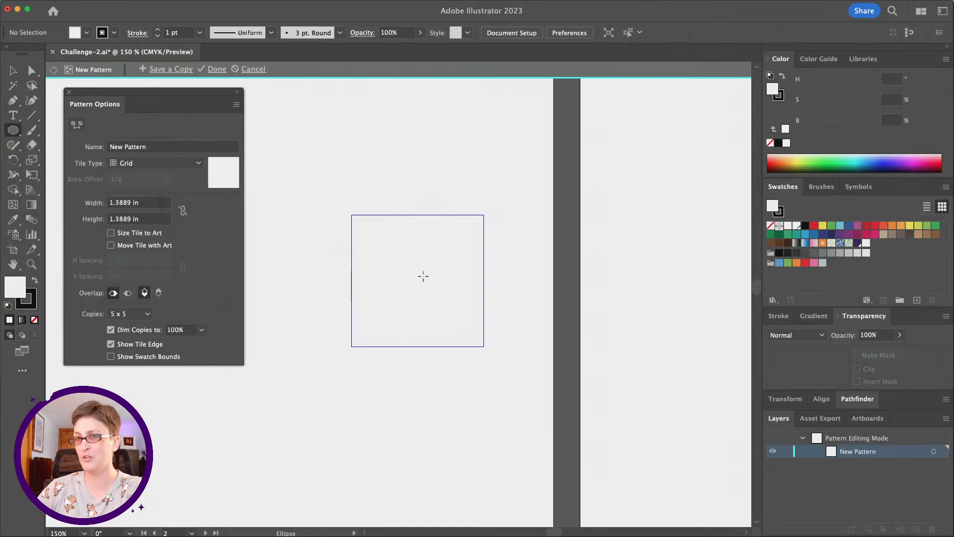
pyautogui.click(6, 131)
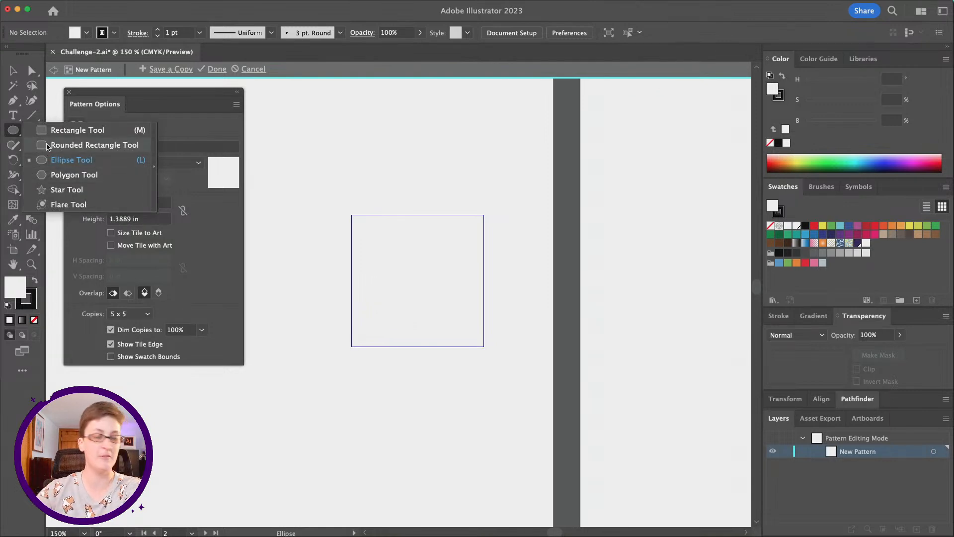
pyautogui.click(57, 160)
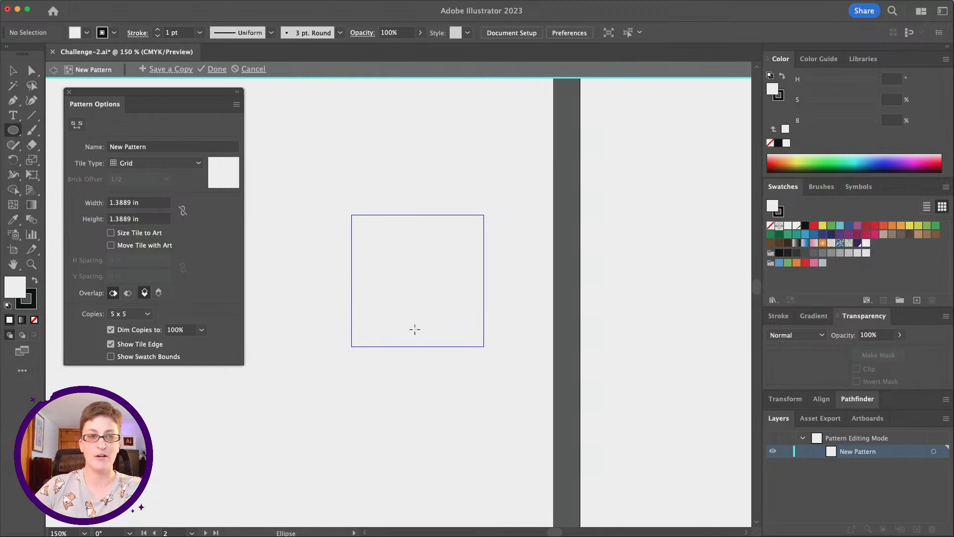
pyautogui.moveTo(396, 239); pyautogui.dragTo(461, 314)
# - Preview the pattern with 3 x 3 and 9 x 9 copies, and set the copies back to 5 x 5
pyautogui.hscroll(-5, 469, 180)
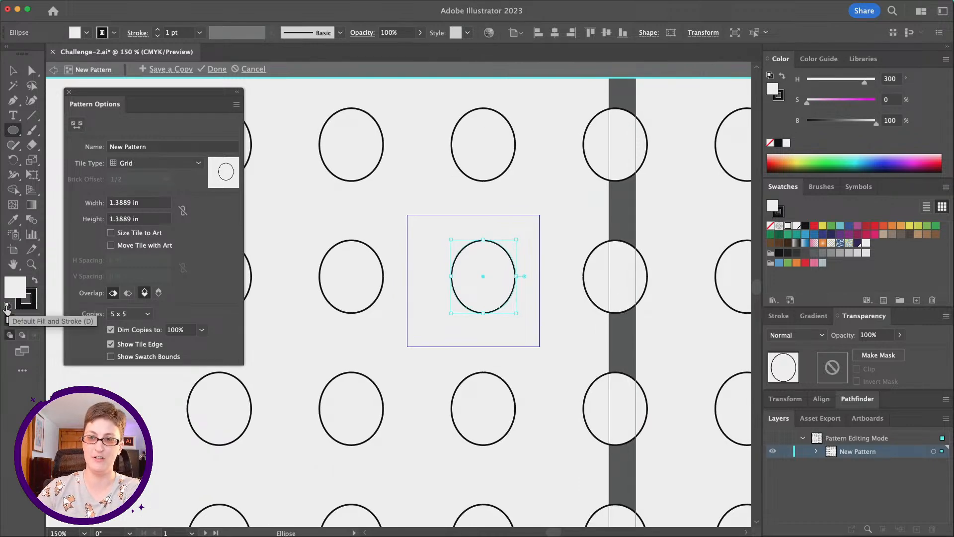
pyautogui.keyDown('alt'); pyautogui.scroll(2, 455, 300); pyautogui.keyUp('alt')
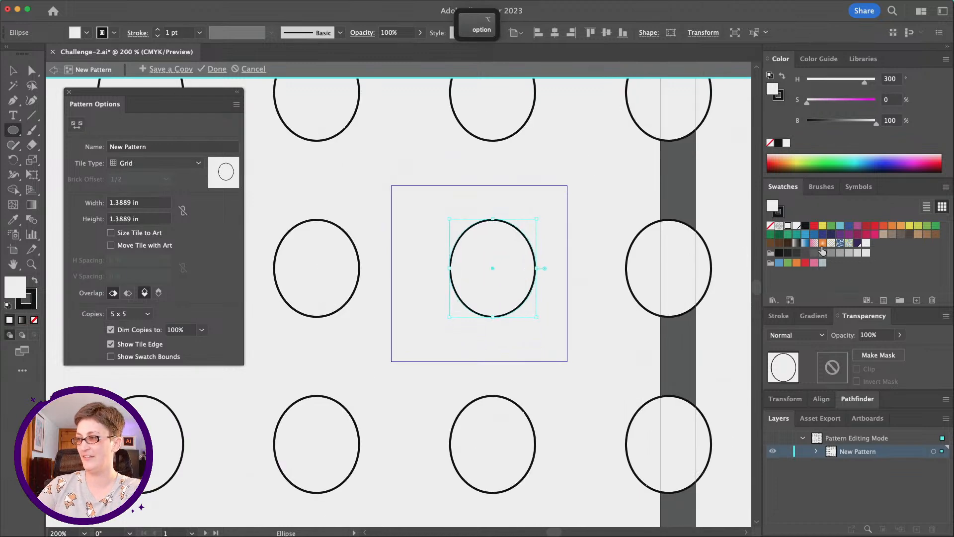
pyautogui.hscroll(5, 400, 277)
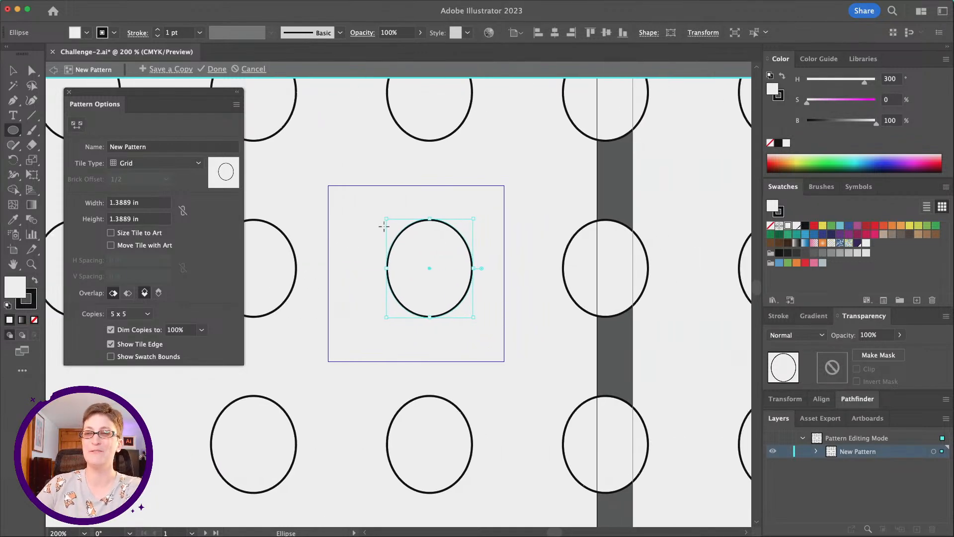
pyautogui.scroll(-1, 446, 378)
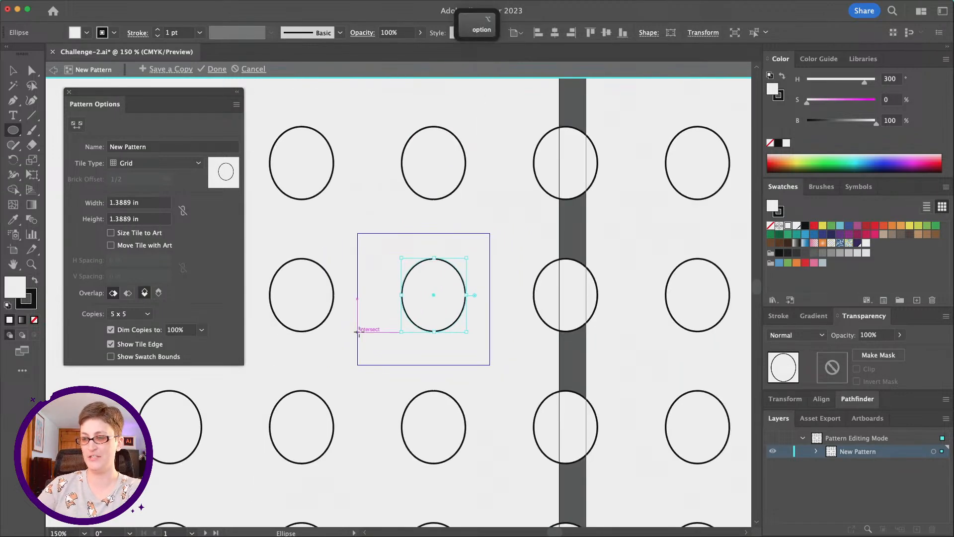
pyautogui.scroll(-1, 359, 332)
pyautogui.hscroll(-4, 361, 331)
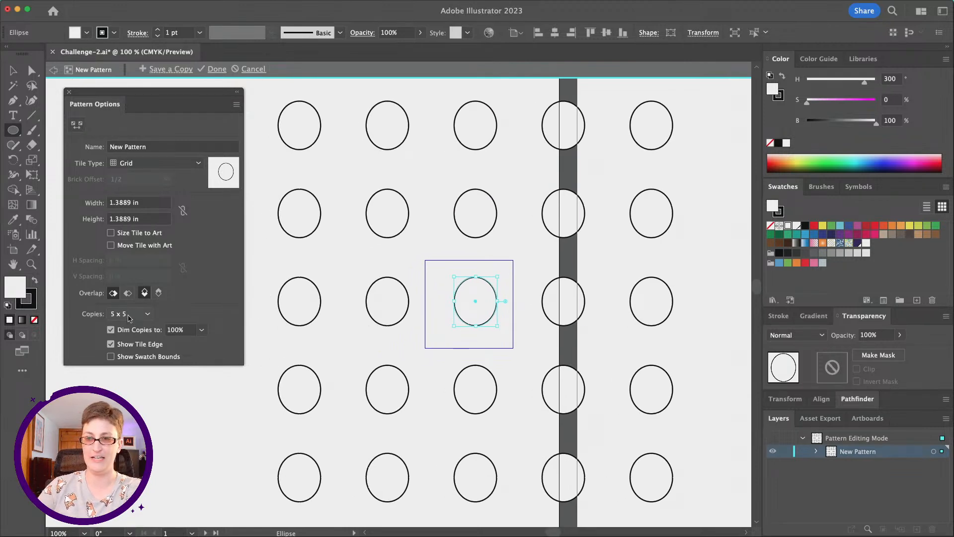
pyautogui.click(128, 318)
pyautogui.click(132, 317)
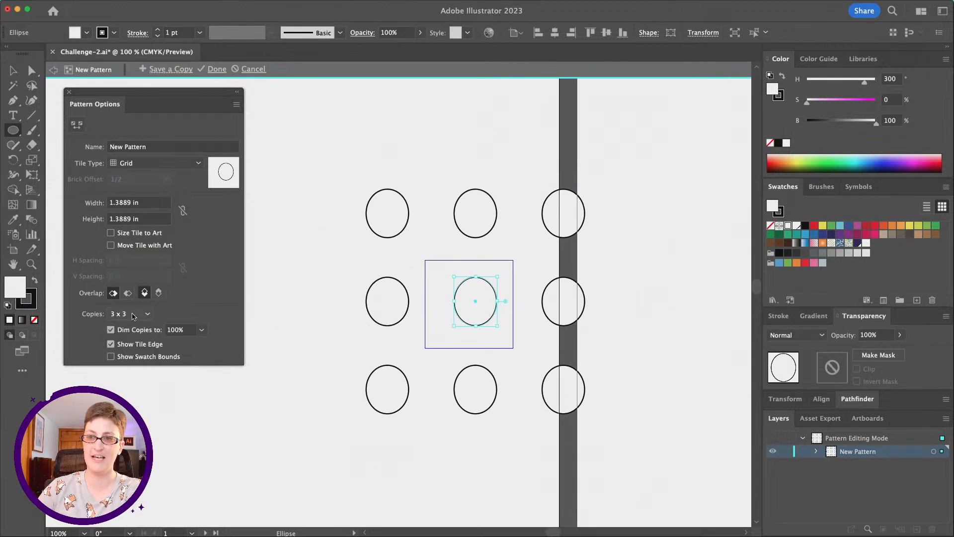
pyautogui.click(133, 316)
pyautogui.click(136, 380)
pyautogui.click(137, 315)
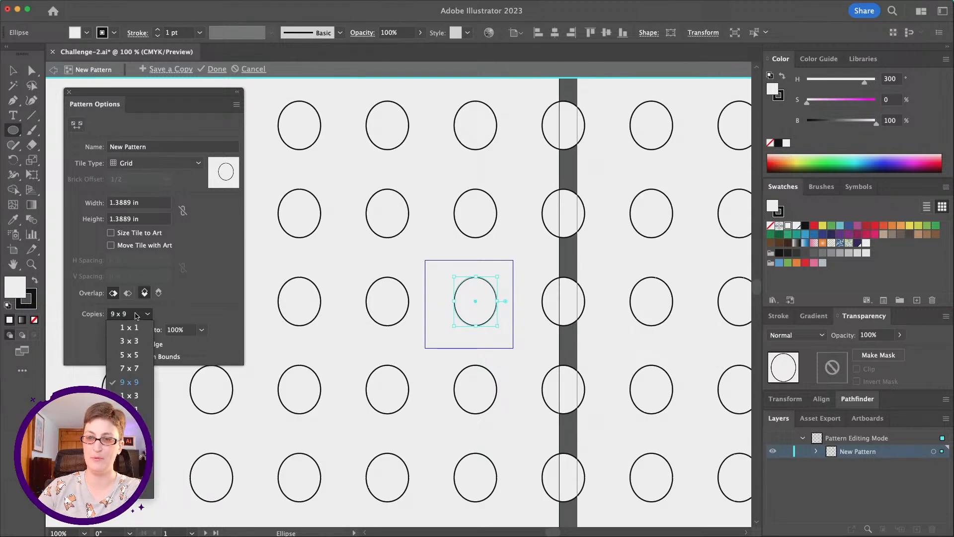
pyautogui.click(133, 341)
pyautogui.click(133, 318)
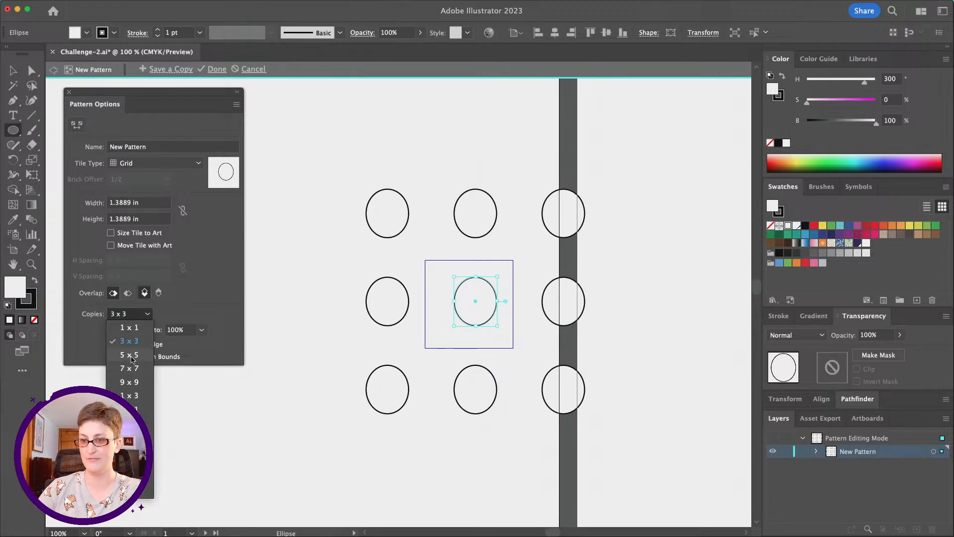
pyautogui.click(140, 350)
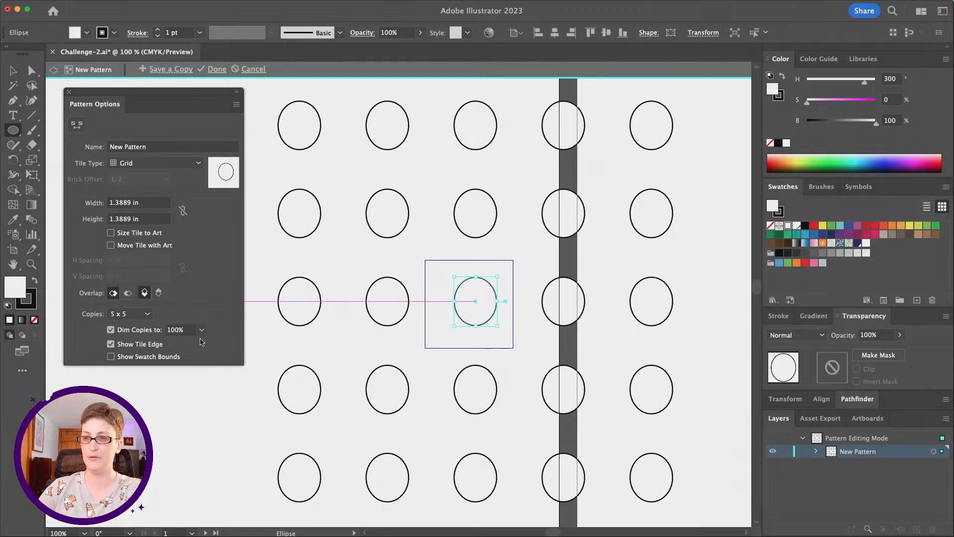
# - Try dimming the pattern copies to 30% and 20%, restore them to 100%, and switch to the Selection tool
pyautogui.click(202, 331)
pyautogui.click(218, 384)
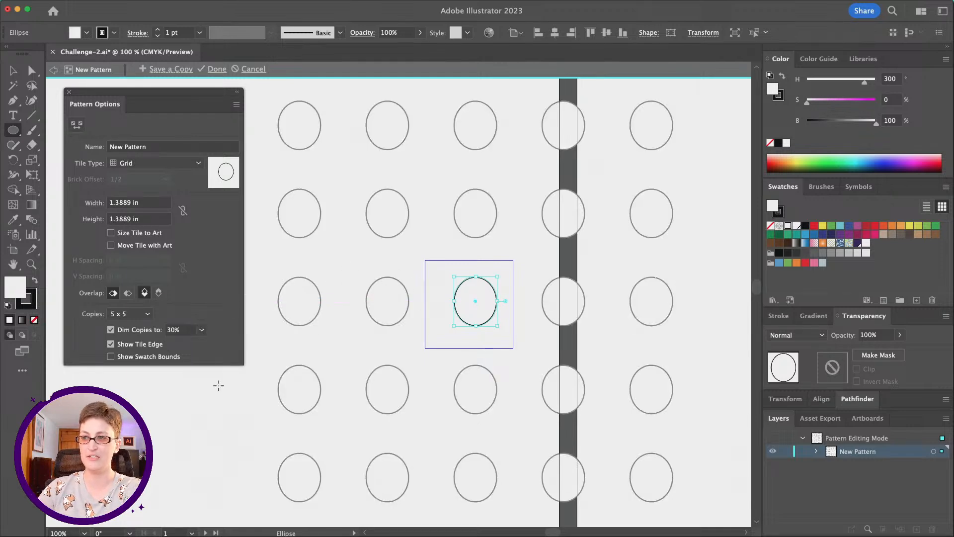
pyautogui.click(201, 330)
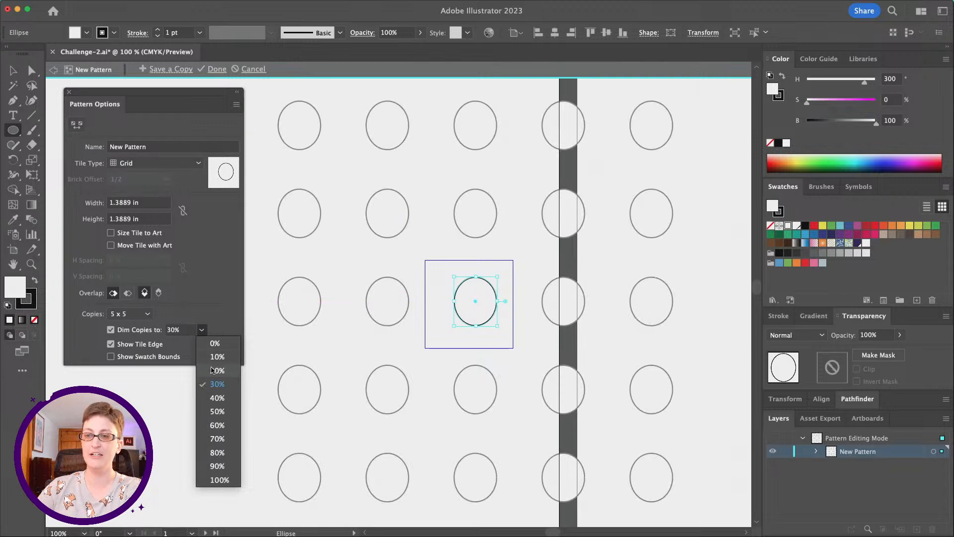
pyautogui.click(221, 370)
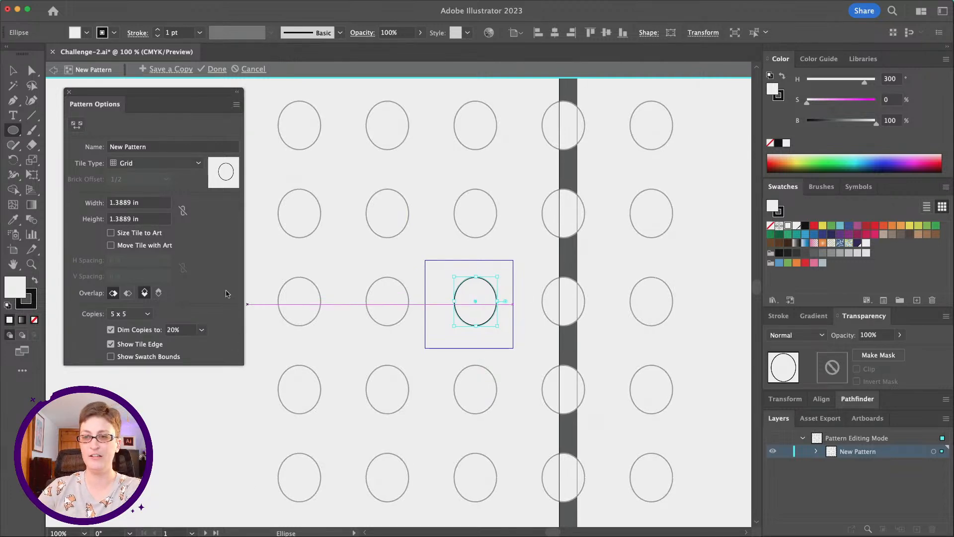
pyautogui.scroll(2, 477, 281)
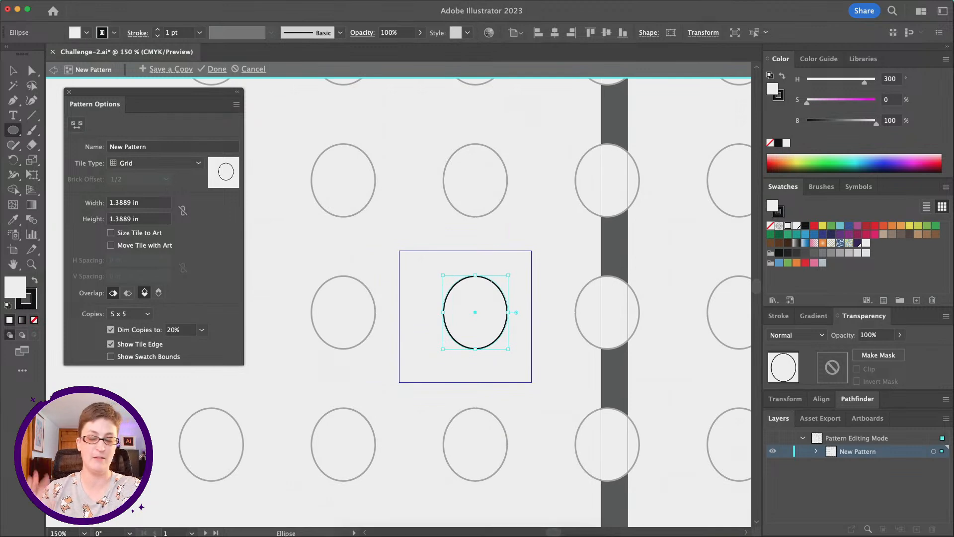
pyautogui.moveTo(155, 536)
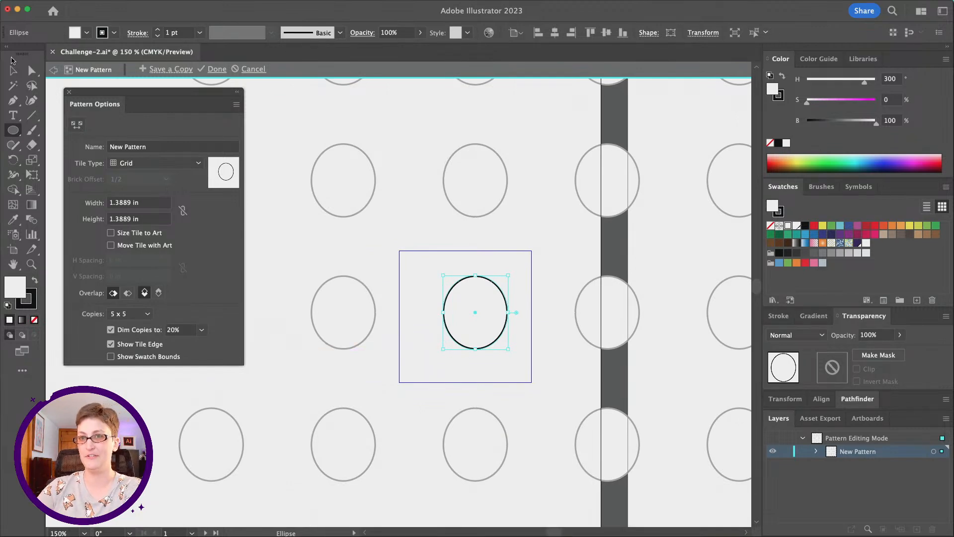
pyautogui.click(202, 330)
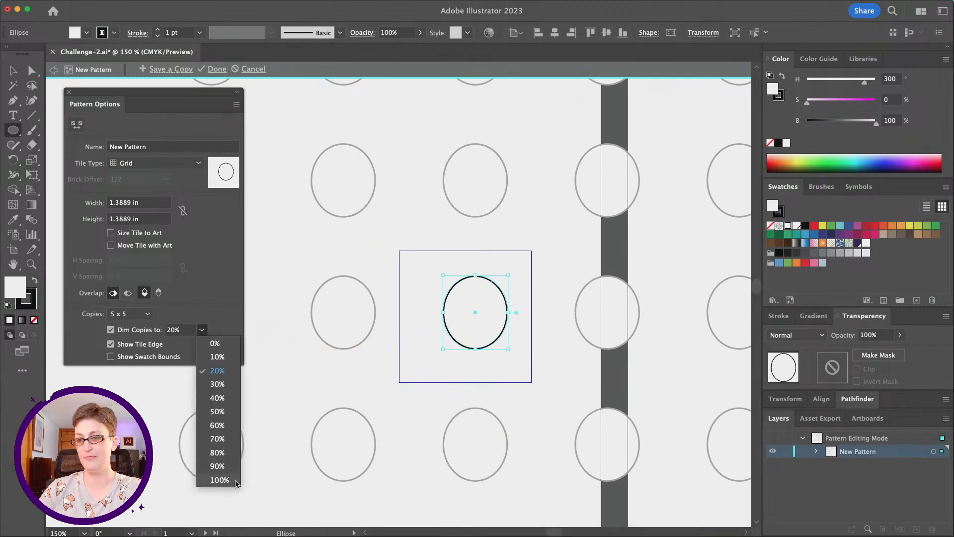
pyautogui.click(219, 479)
pyautogui.press('v')
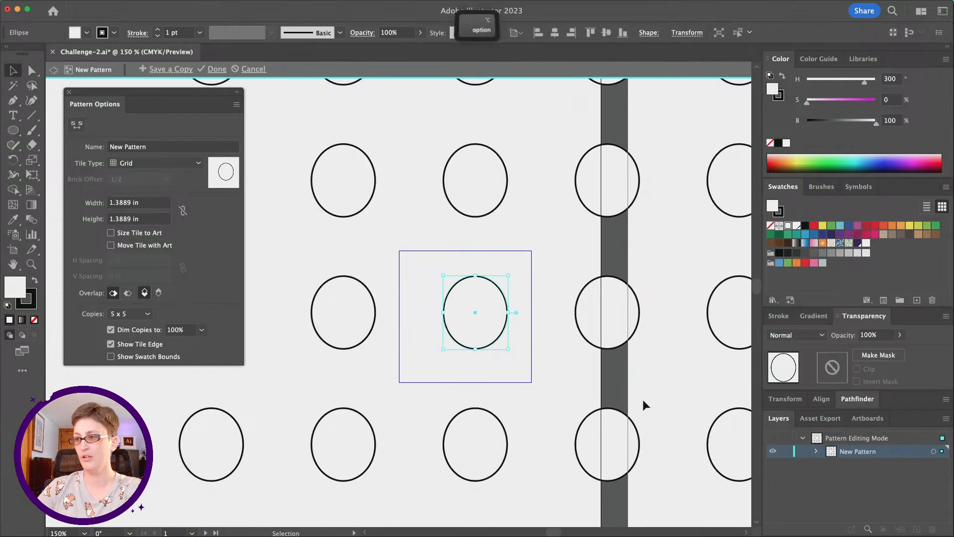
# - Move the ellipse to the centre of the pattern tile using smart guide alignment
pyautogui.scroll(3, 457, 300)
pyautogui.moveTo(476, 273); pyautogui.dragTo(461, 278)
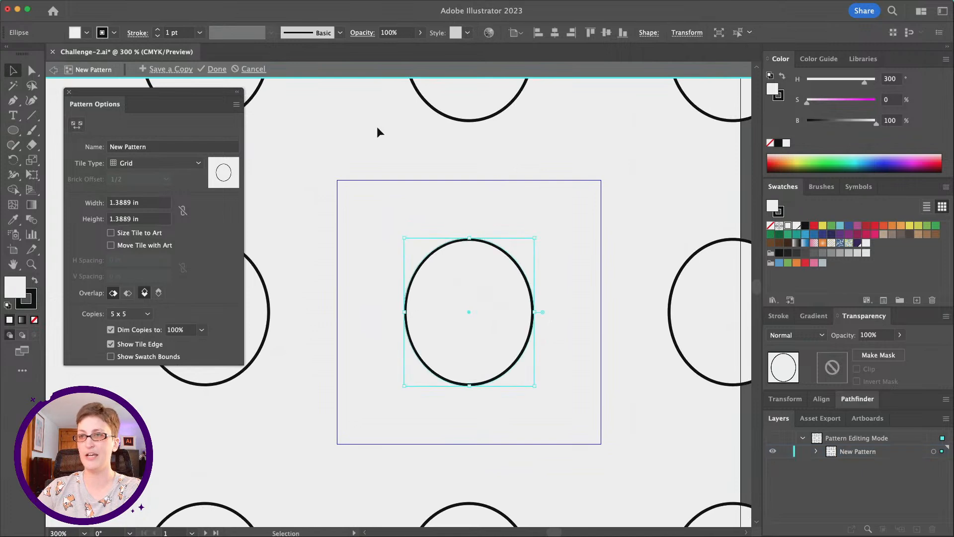
pyautogui.click(230, 6)
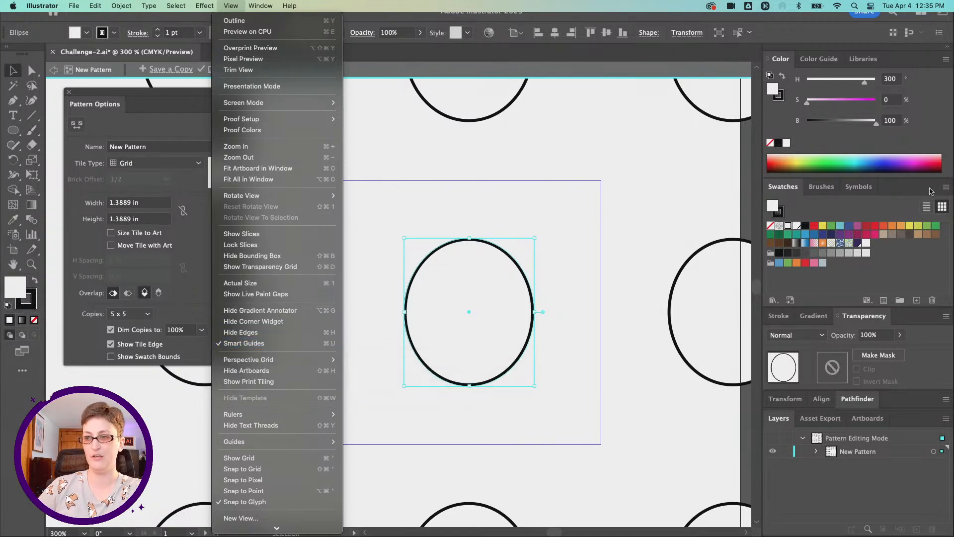
pyautogui.click(475, 271)
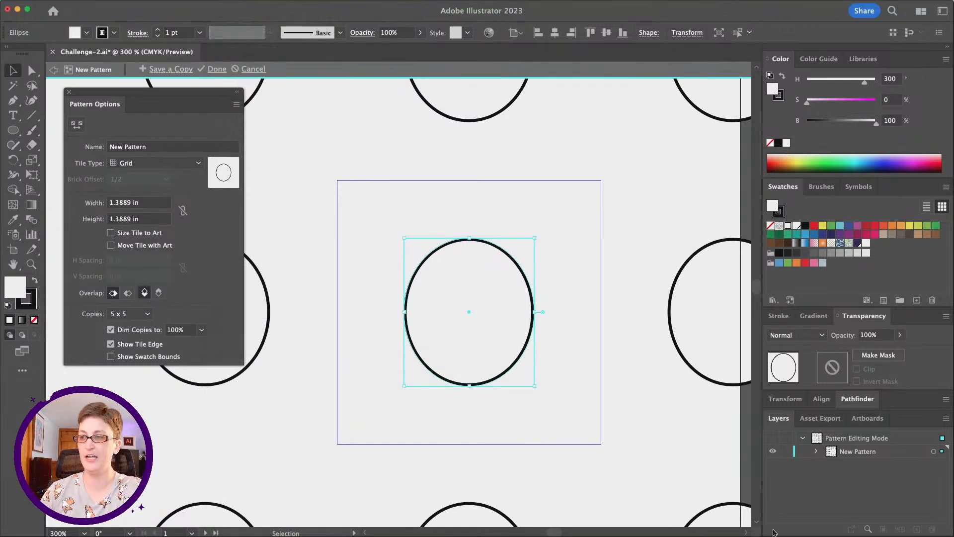
# - Fill the ellipse with the golden yellow colour ffe131
pyautogui.doubleClick(15, 287)
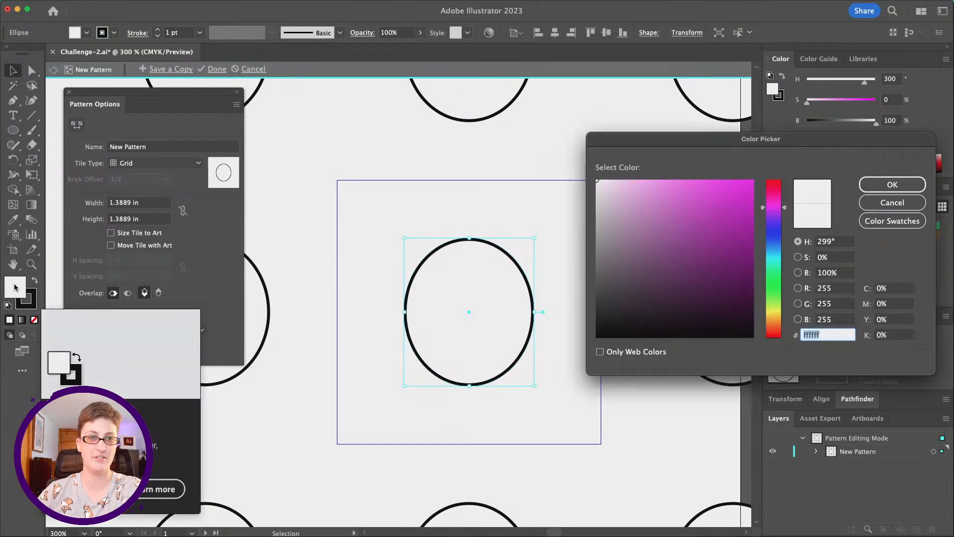
pyautogui.moveTo(712, 144); pyautogui.dragTo(597, 91)
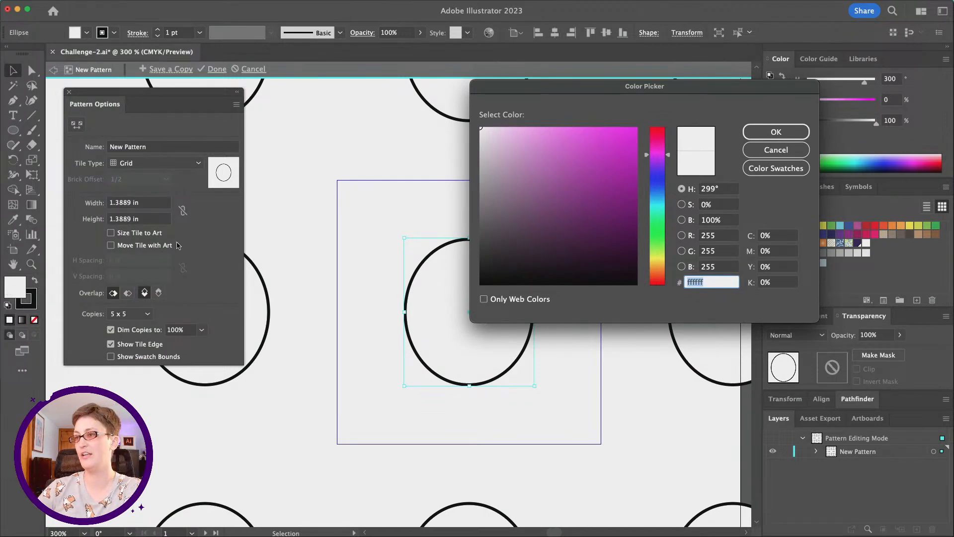
pyautogui.moveTo(761, 83); pyautogui.dragTo(804, 110)
pyautogui.moveTo(700, 181); pyautogui.dragTo(712, 293)
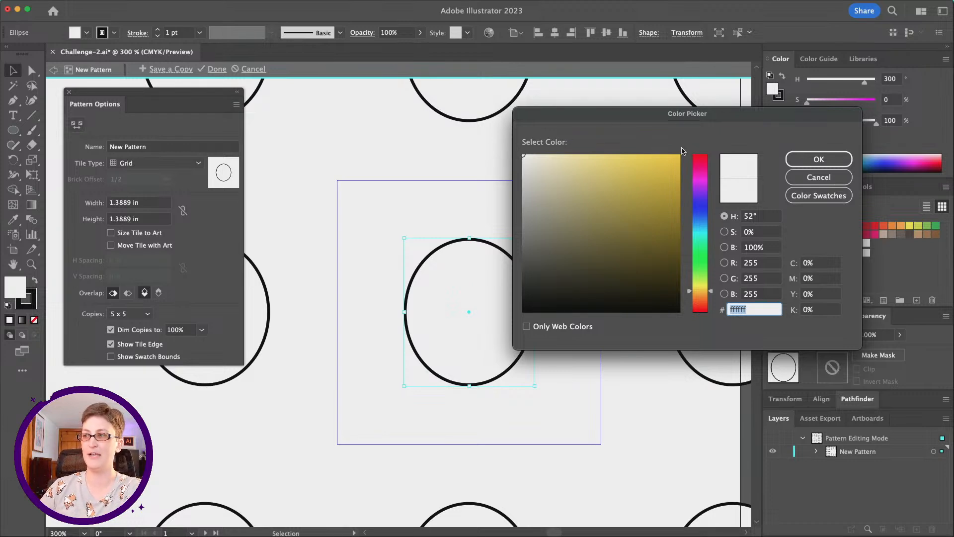
pyautogui.click(630, 153)
pyautogui.moveTo(633, 147)
pyautogui.mouseDown()
pyautogui.moveTo(648, 145)
pyautogui.moveTo(541, 132)
pyautogui.moveTo(647, 135)
pyautogui.mouseUp()
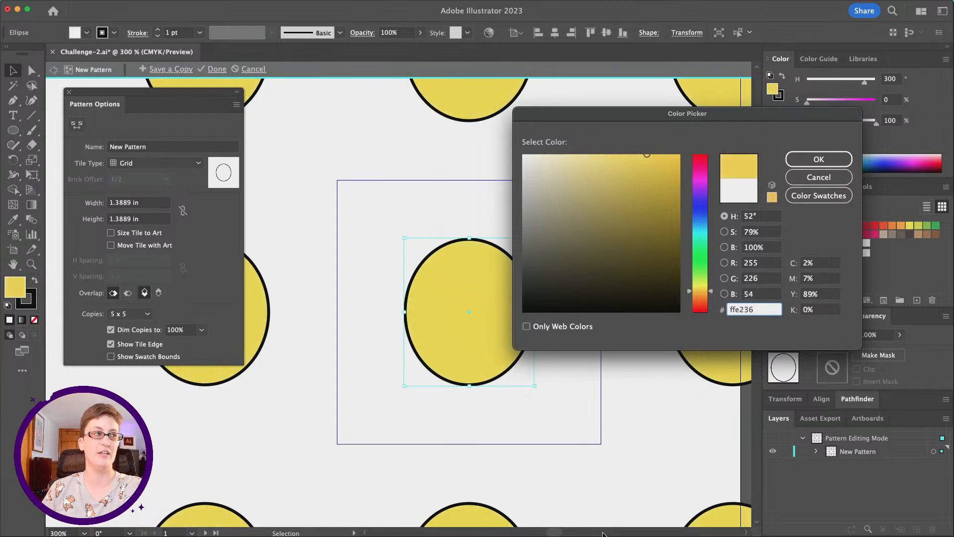
pyautogui.moveTo(646, 156)
pyautogui.mouseDown()
pyautogui.moveTo(649, 226)
pyautogui.moveTo(626, 132)
pyautogui.moveTo(652, 126)
pyautogui.mouseUp()
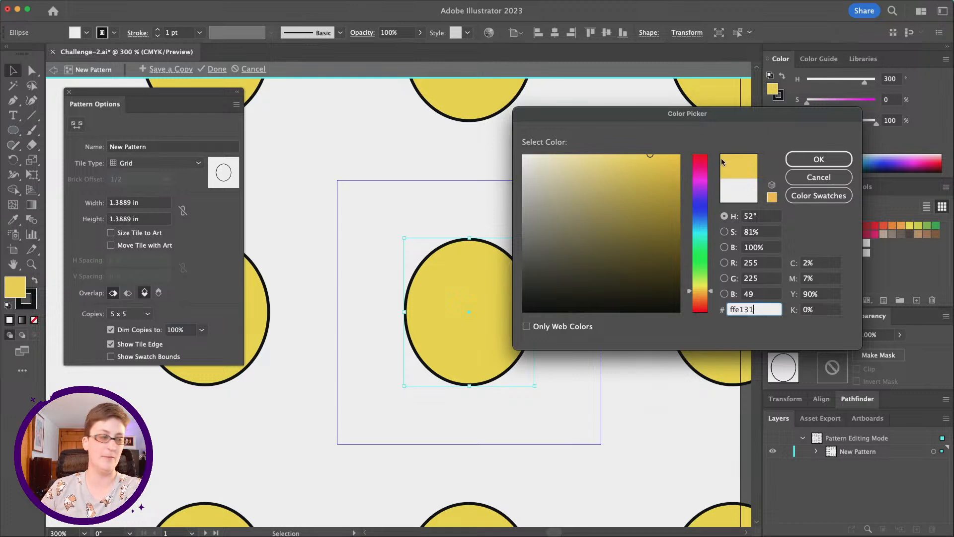
pyautogui.click(814, 160)
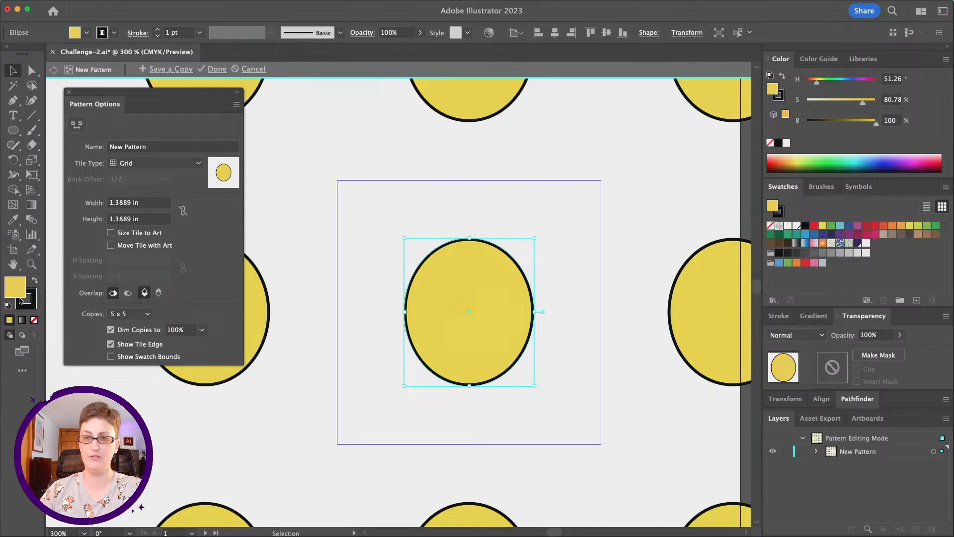
# - Change the ellipse's stroke colour to the golden brown a07200
pyautogui.click(28, 306)
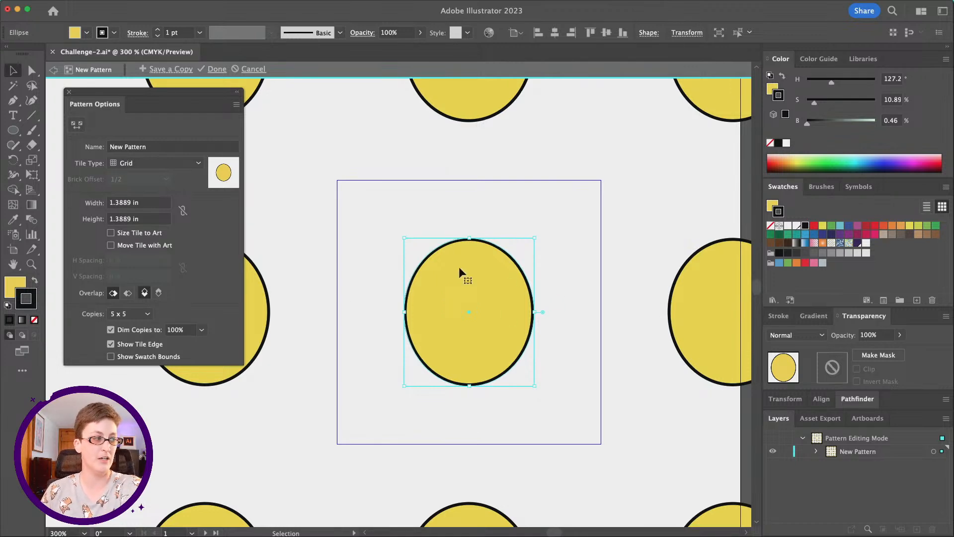
pyautogui.doubleClick(26, 309)
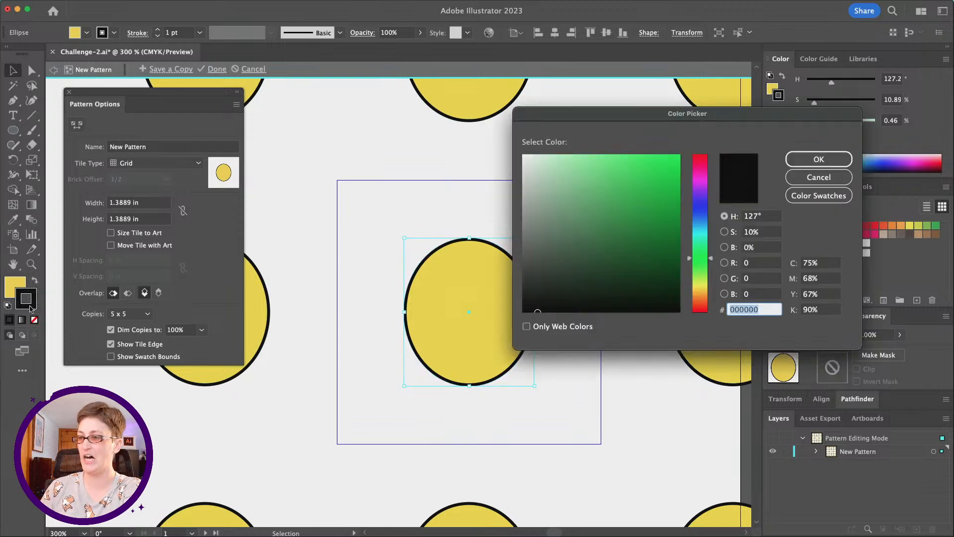
pyautogui.moveTo(703, 263); pyautogui.dragTo(697, 287)
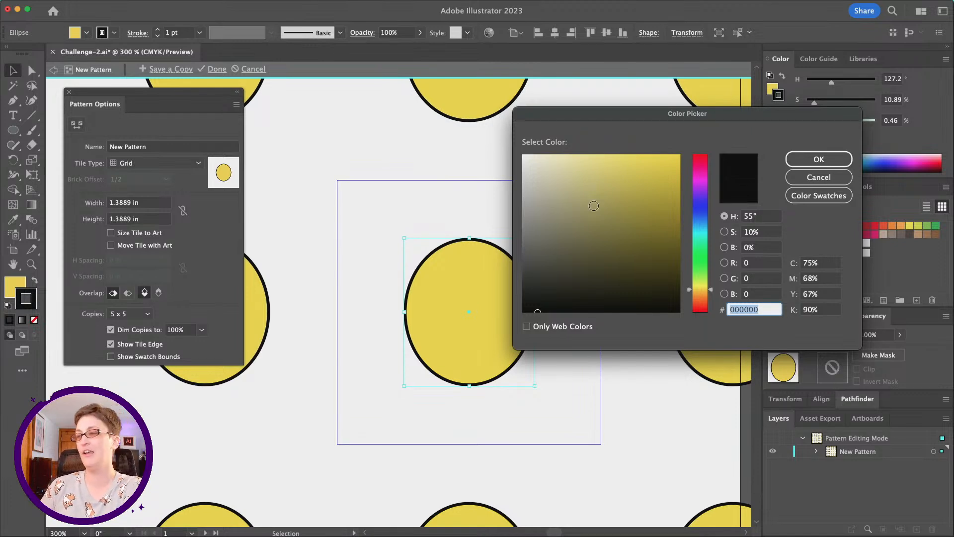
pyautogui.moveTo(682, 115); pyautogui.dragTo(723, 117)
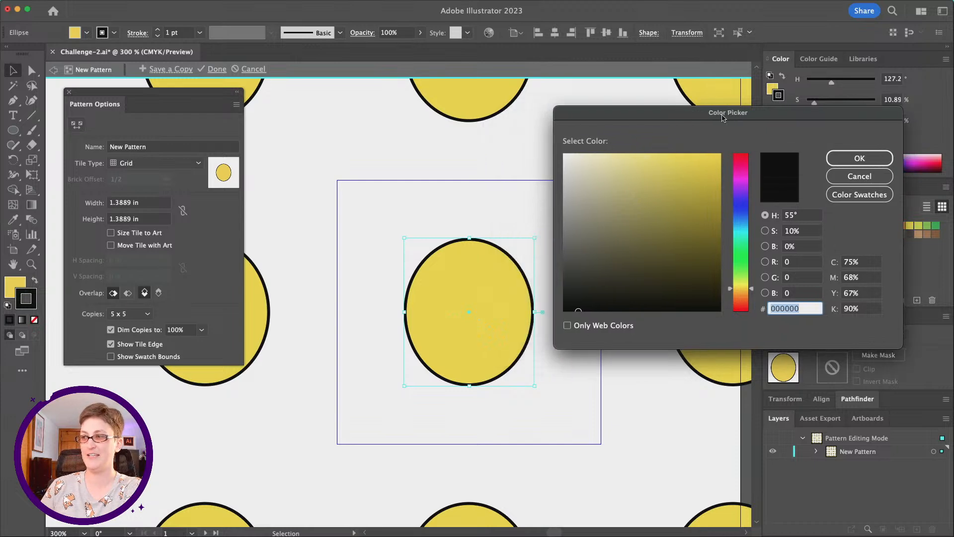
pyautogui.click(712, 227)
pyautogui.moveTo(712, 227); pyautogui.dragTo(730, 221)
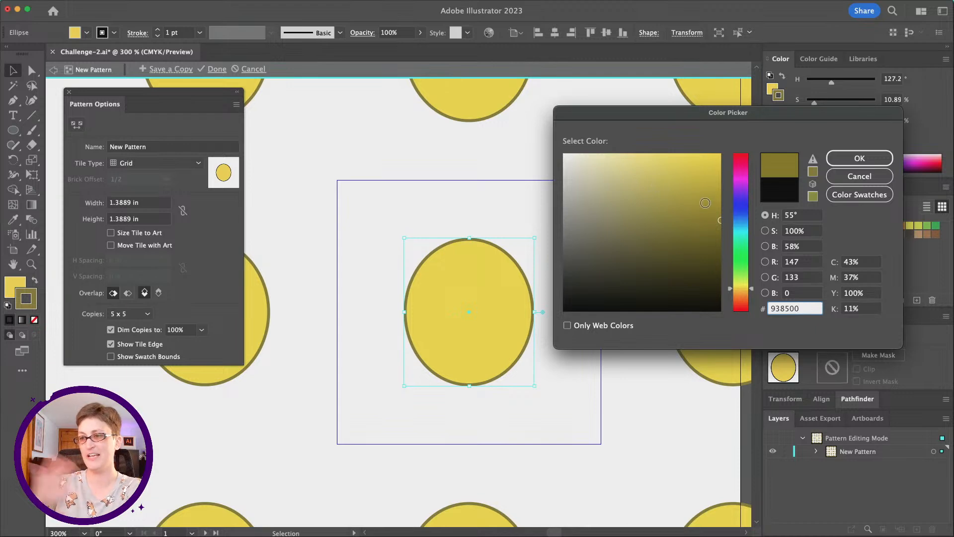
pyautogui.moveTo(705, 203)
pyautogui.mouseDown()
pyautogui.moveTo(722, 164)
pyautogui.moveTo(721, 186)
pyautogui.mouseUp()
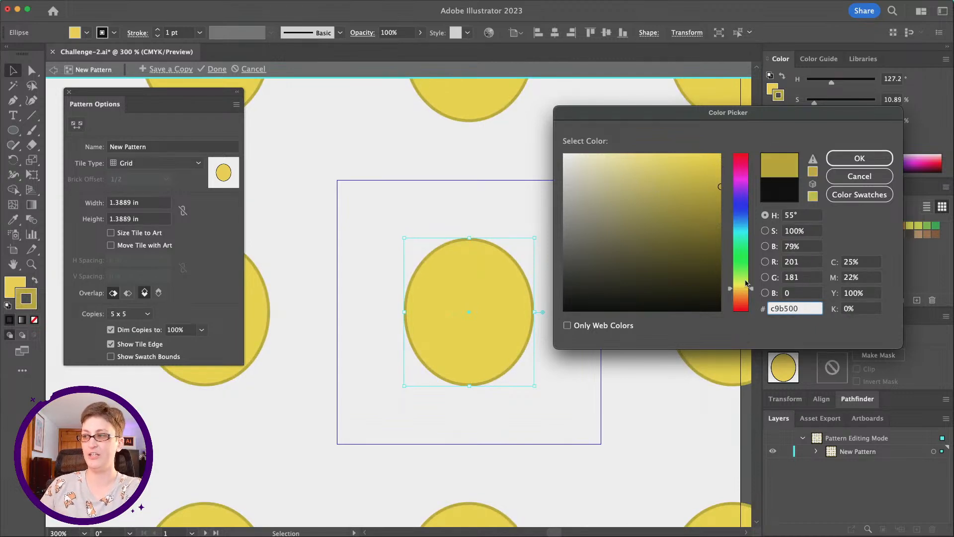
pyautogui.moveTo(719, 188)
pyautogui.mouseDown()
pyautogui.moveTo(726, 219)
pyautogui.moveTo(714, 196)
pyautogui.moveTo(717, 213)
pyautogui.mouseUp()
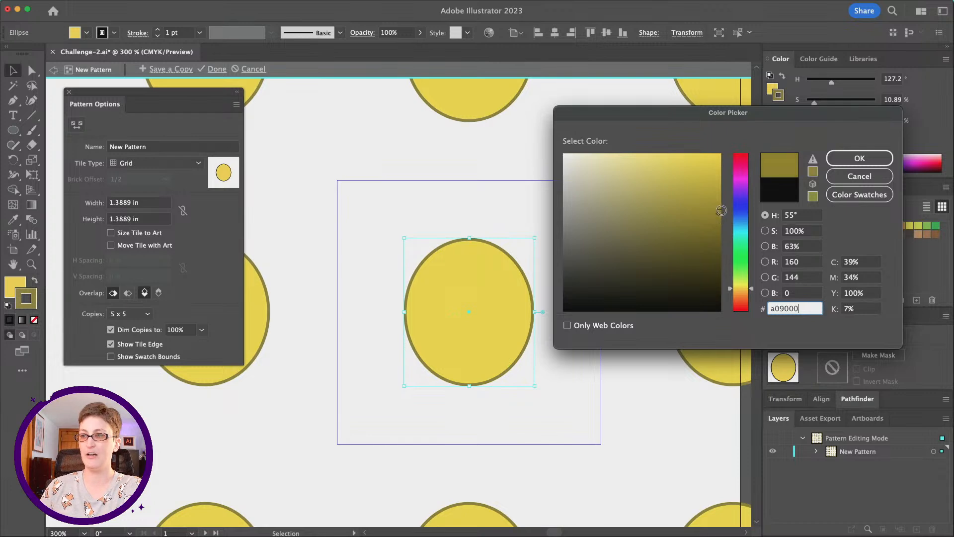
pyautogui.click(752, 293)
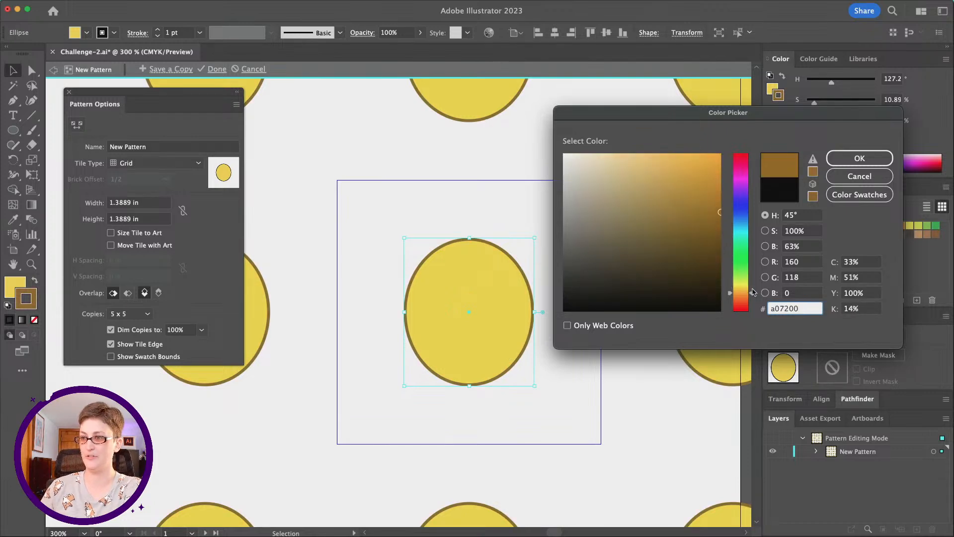
pyautogui.click(868, 161)
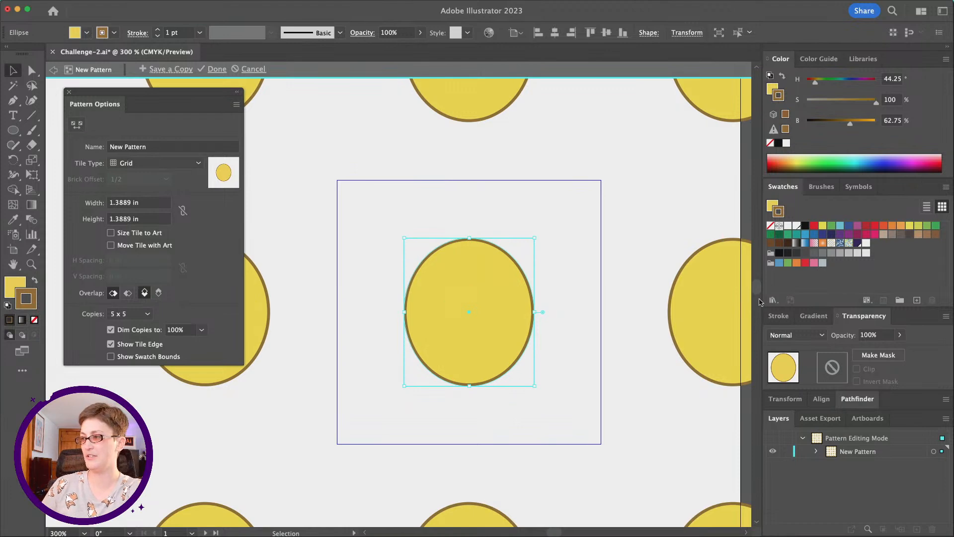
# - Increase the ellipse's stroke weight to 2 pt
pyautogui.click(780, 317)
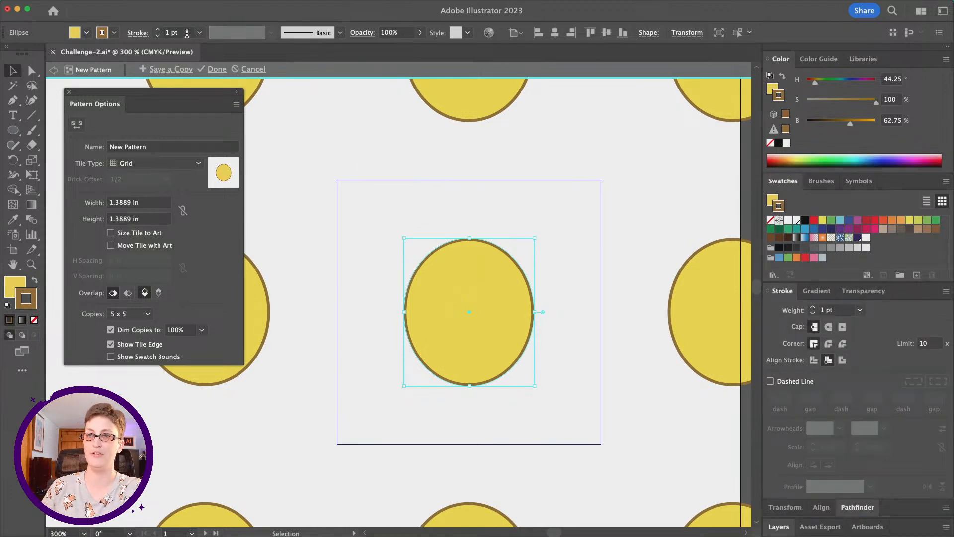
pyautogui.click(187, 33)
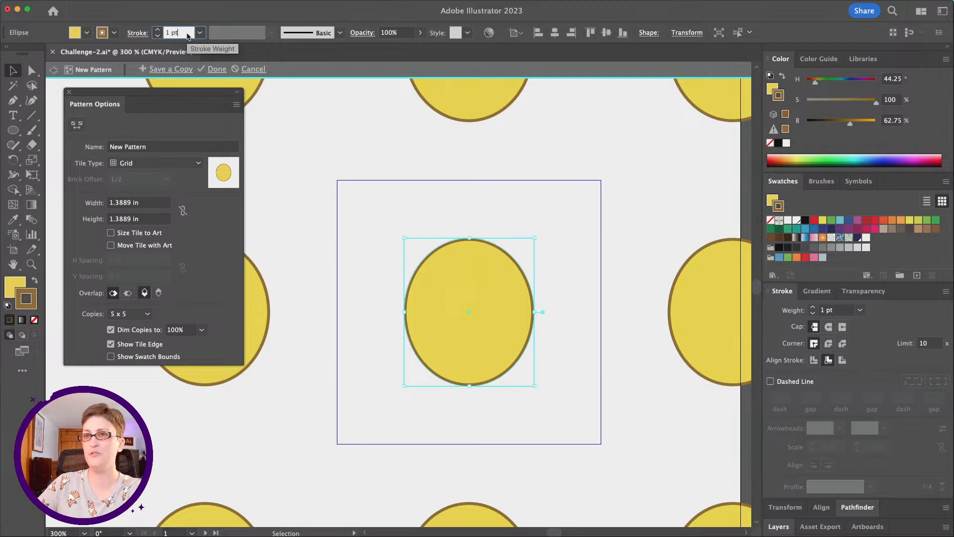
pyautogui.press('Up')
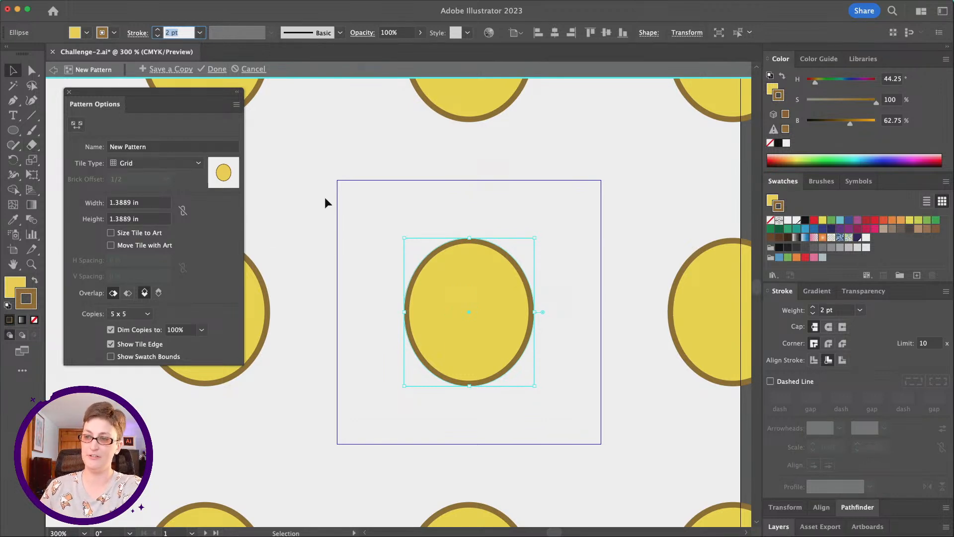
# - Draw a rectangle about 0.68 x 0.16 in across the ellipse's middle, with the brown as its fill and no stroke
pyautogui.click(13, 130)
pyautogui.click(14, 130)
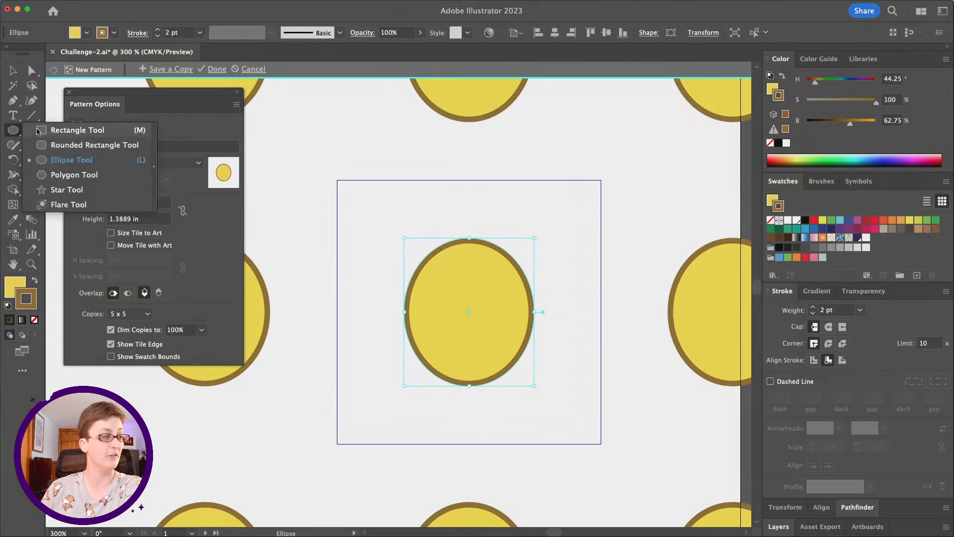
pyautogui.click(37, 132)
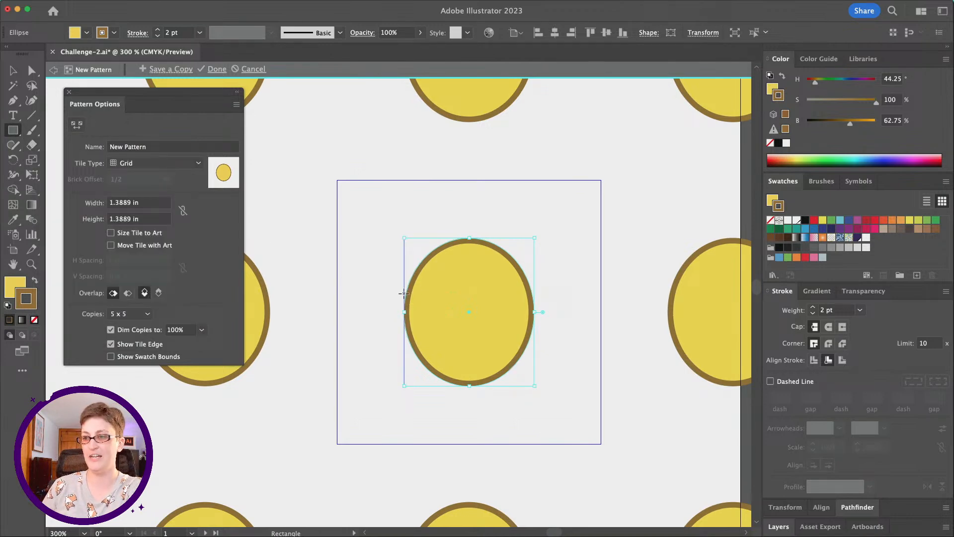
pyautogui.moveTo(403, 293); pyautogui.dragTo(535, 323)
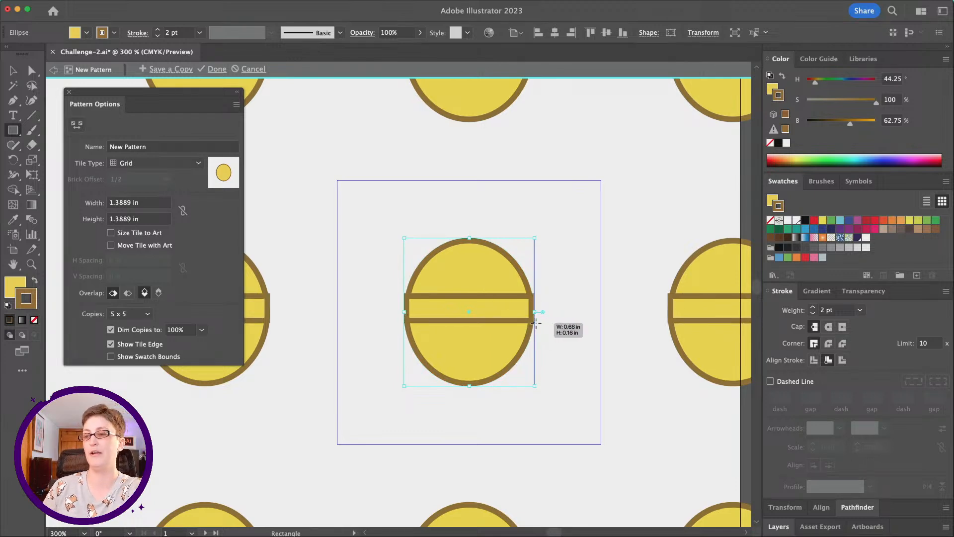
pyautogui.moveTo(536, 324); pyautogui.dragTo(536, 323)
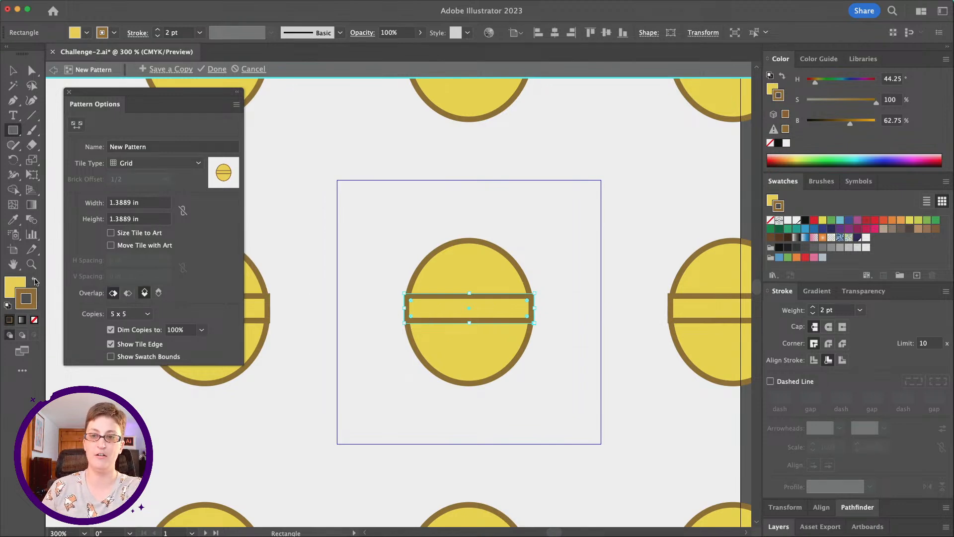
pyautogui.click(35, 282)
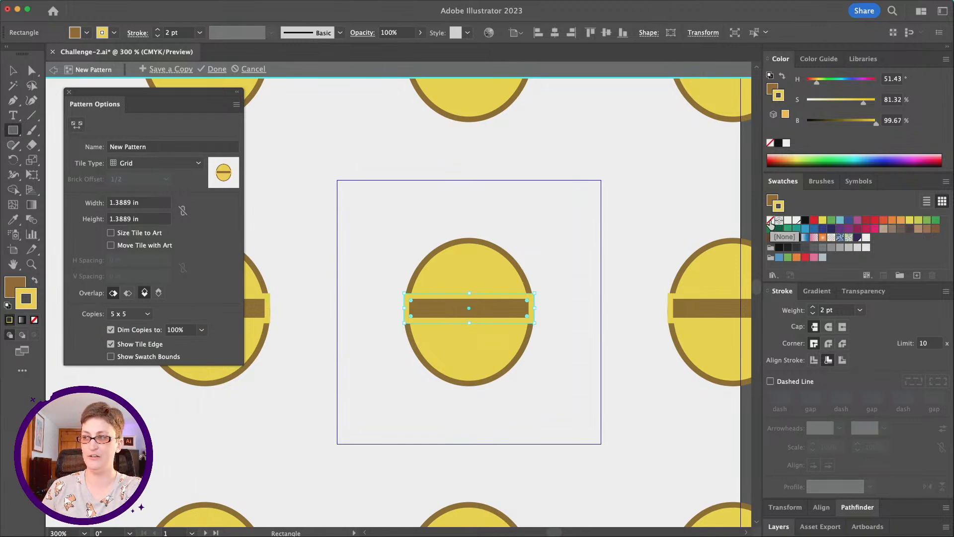
pyautogui.click(770, 221)
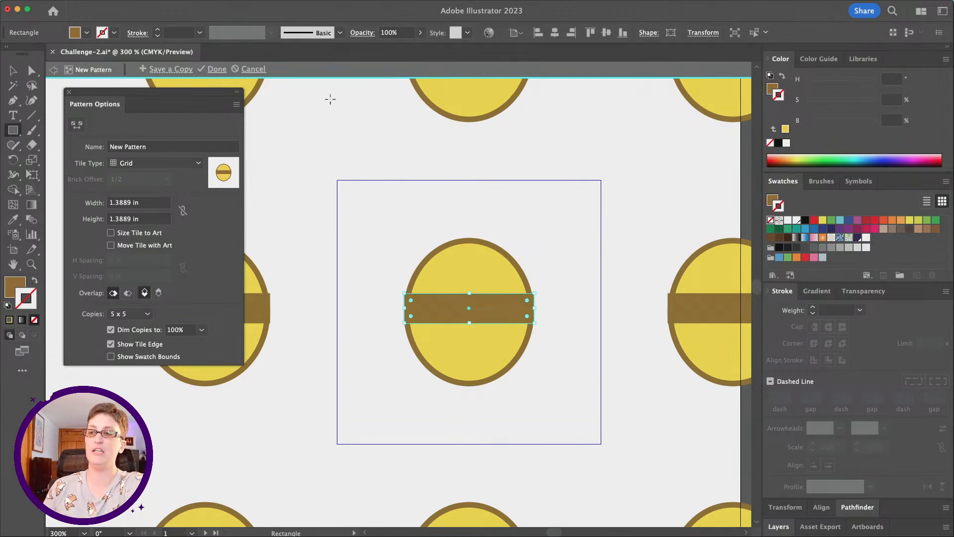
# - Start an Arch warp effect on the brown band and review the available warp styles, keeping Arch
pyautogui.moveTo(77, 3)
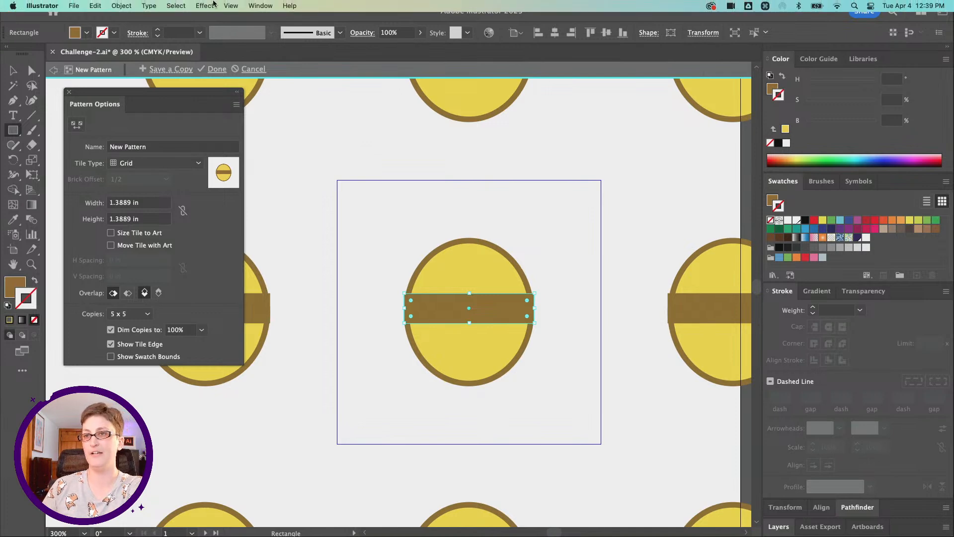
pyautogui.click(212, 3)
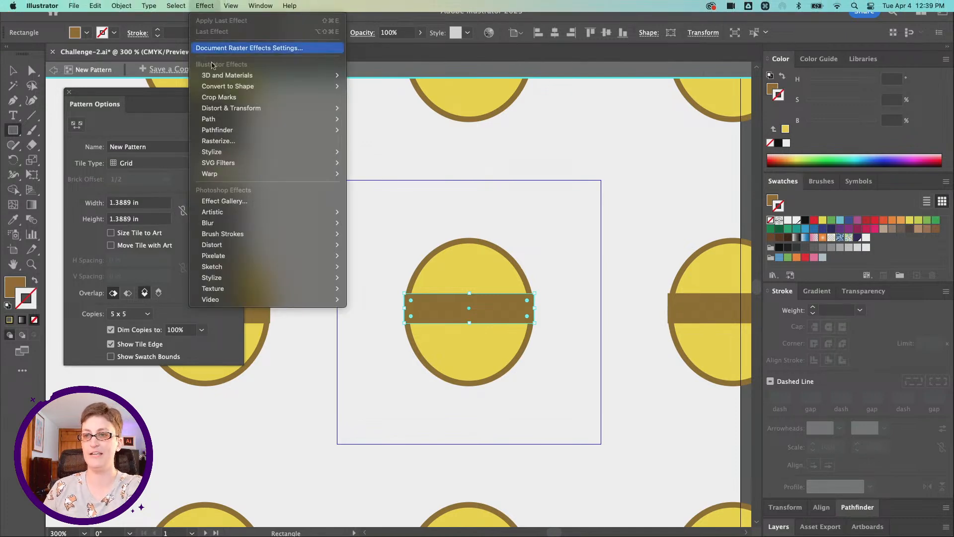
pyautogui.moveTo(226, 175)
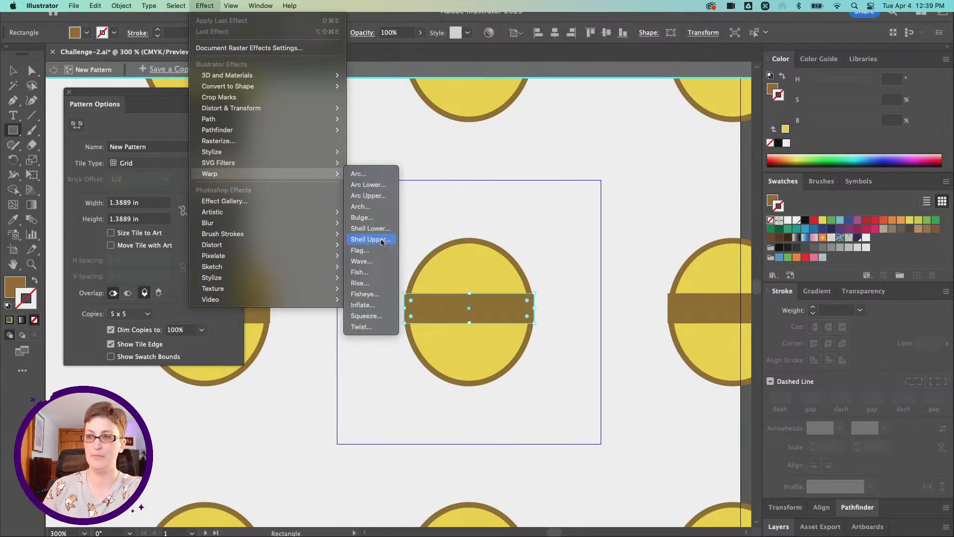
pyautogui.click(382, 207)
pyautogui.moveTo(671, 138); pyautogui.dragTo(713, 118)
pyautogui.click(718, 149)
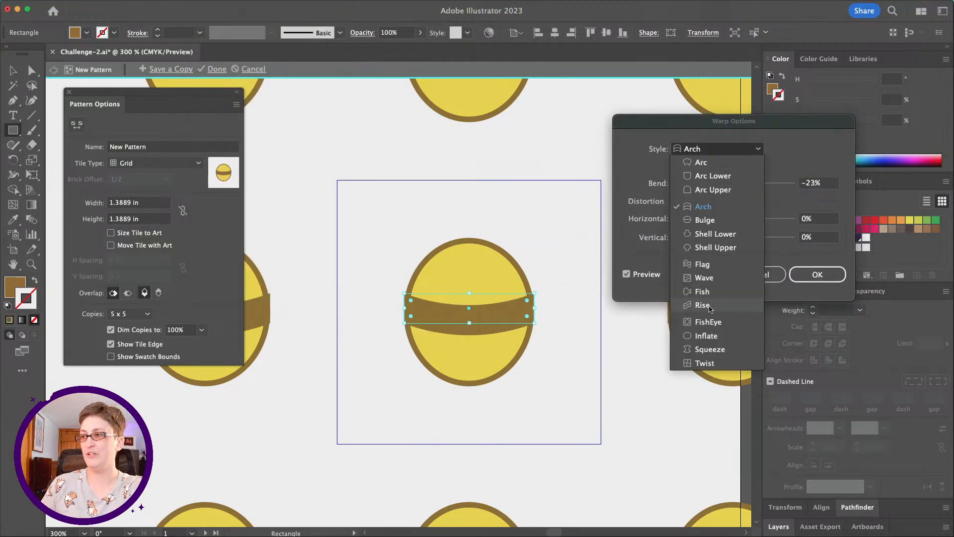
pyautogui.press('super')
pyautogui.scroll(3, 697, 213)
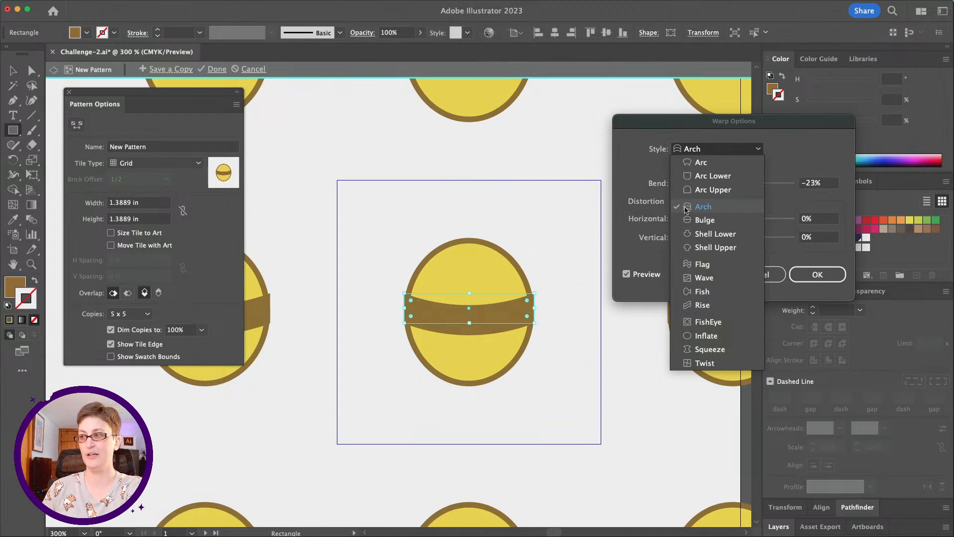
pyautogui.click(691, 209)
# - Try the Bulge warp style and an Arc warp with a 39% bend on the brown band
pyautogui.click(716, 146)
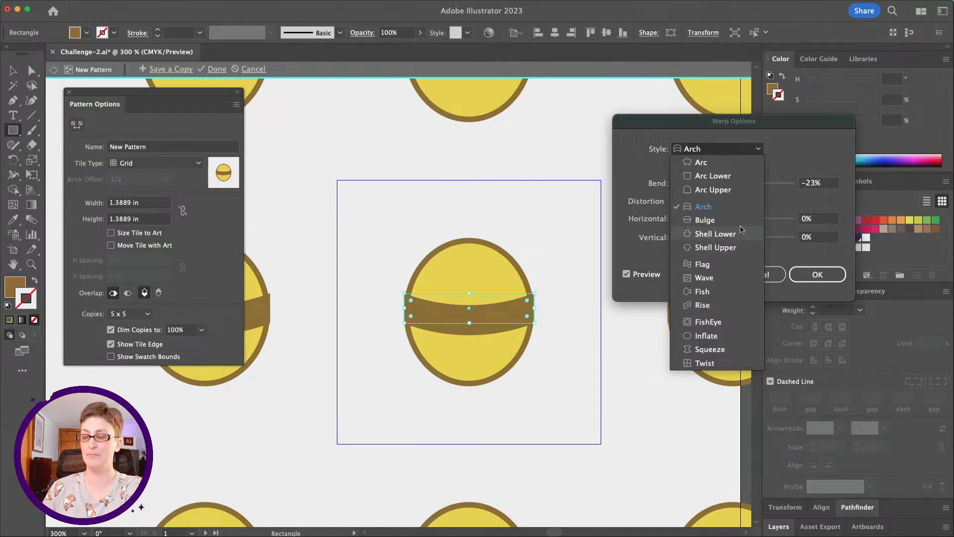
pyautogui.click(742, 221)
pyautogui.click(697, 147)
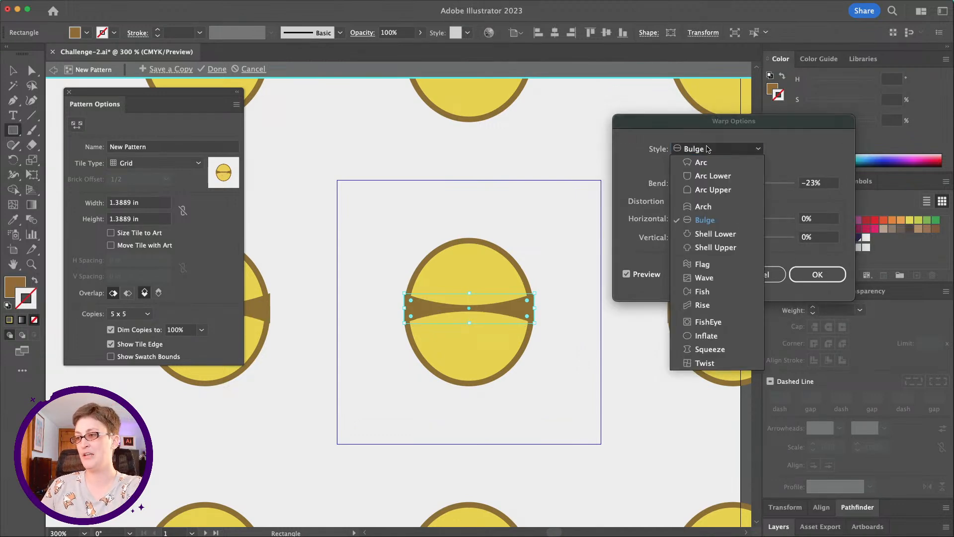
pyautogui.click(708, 164)
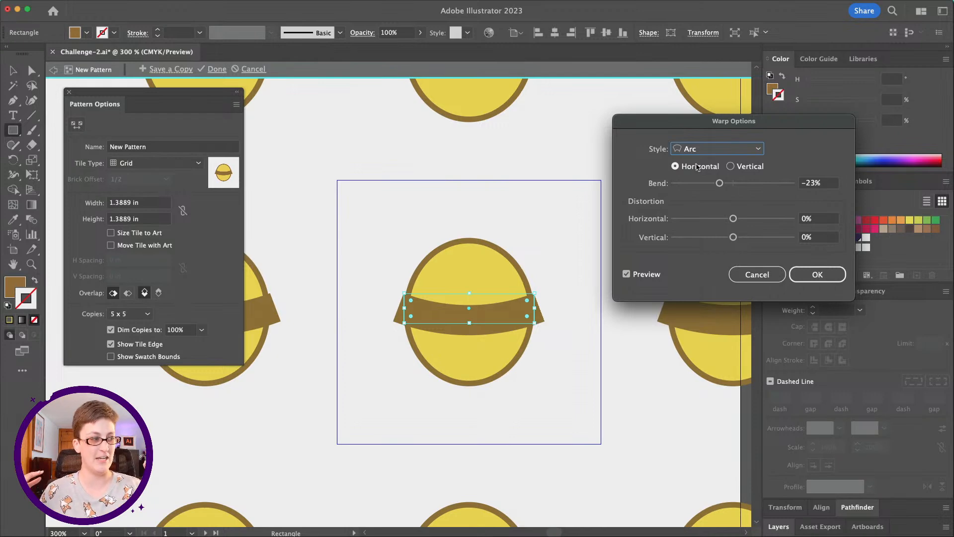
pyautogui.moveTo(719, 183); pyautogui.dragTo(756, 187)
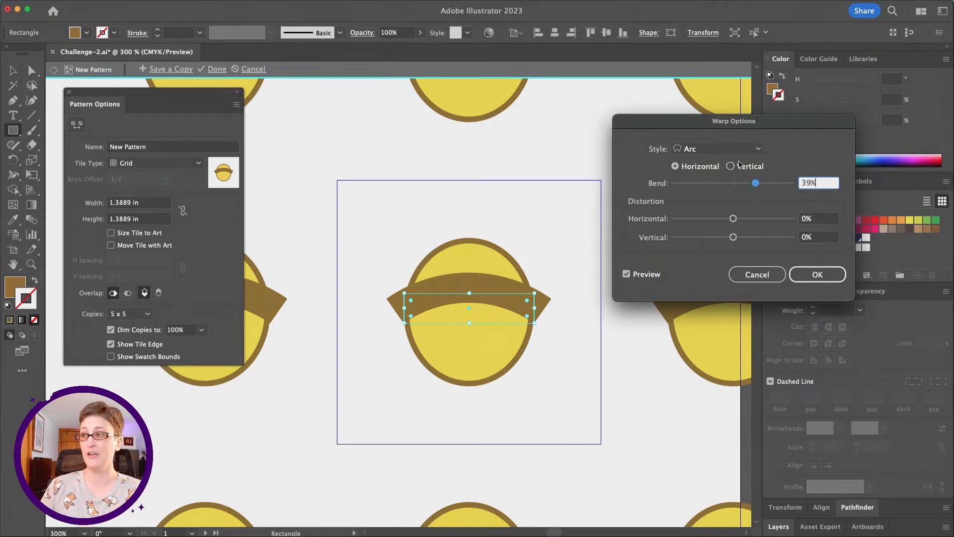
# - Apply a horizontal Arch warp with a bend of -26% to the brown band
pyautogui.click(738, 149)
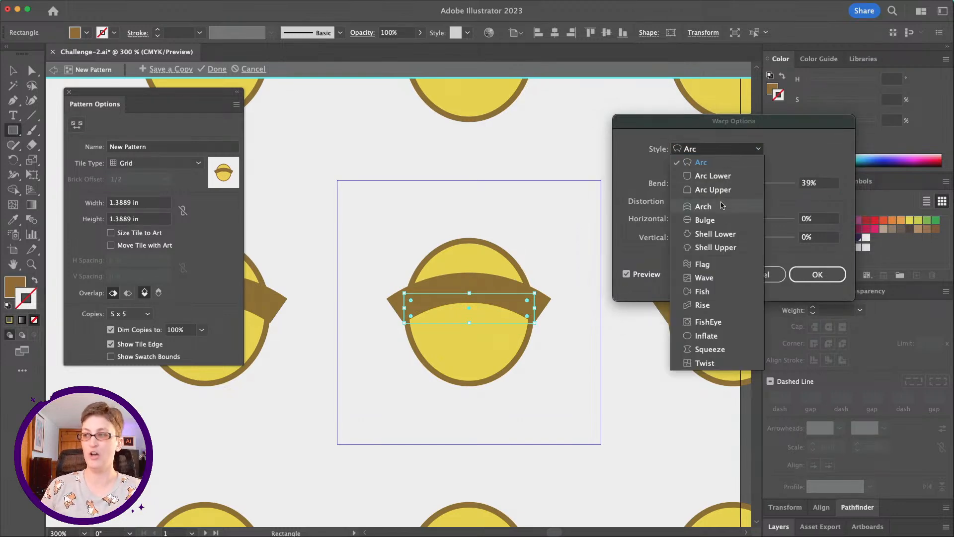
pyautogui.click(722, 205)
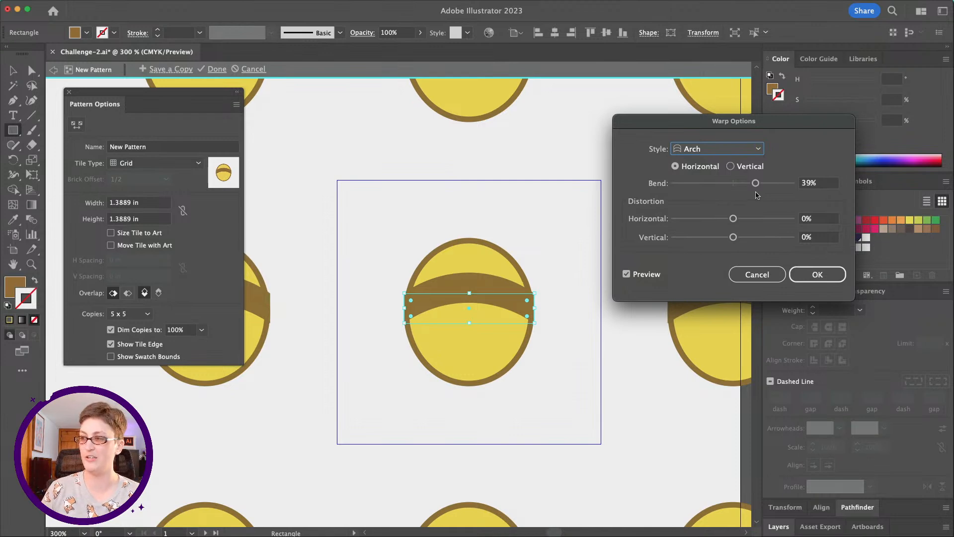
pyautogui.moveTo(755, 183); pyautogui.dragTo(714, 186)
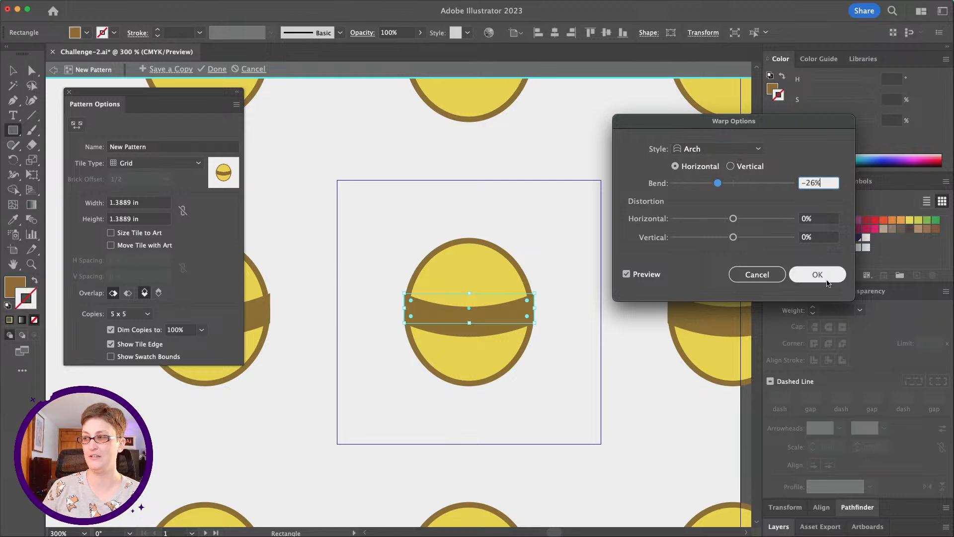
pyautogui.click(817, 275)
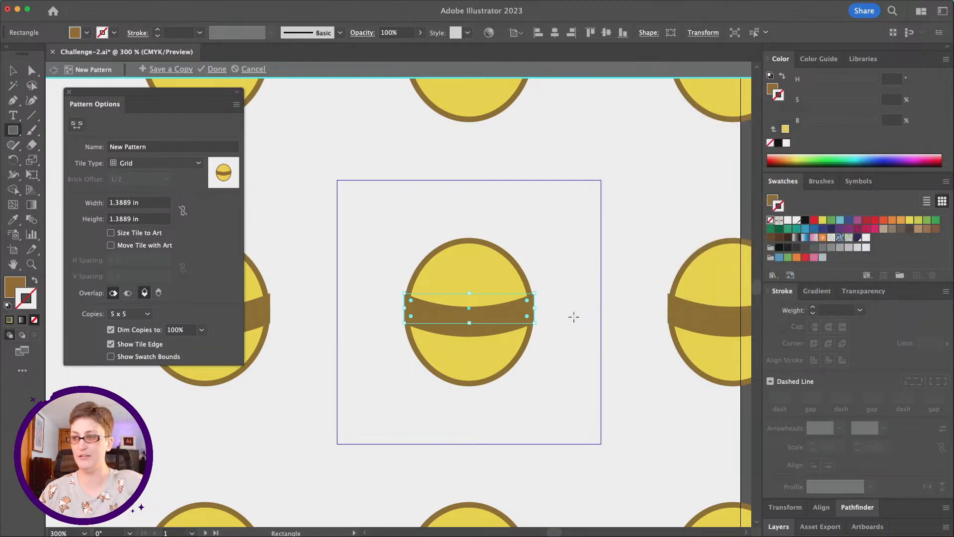
# - Try narrowing the warped band to fit inside the ellipse's outer edge, and undo the resize
pyautogui.scroll(2, 501, 343)
pyautogui.hscroll(-2, 449, 299)
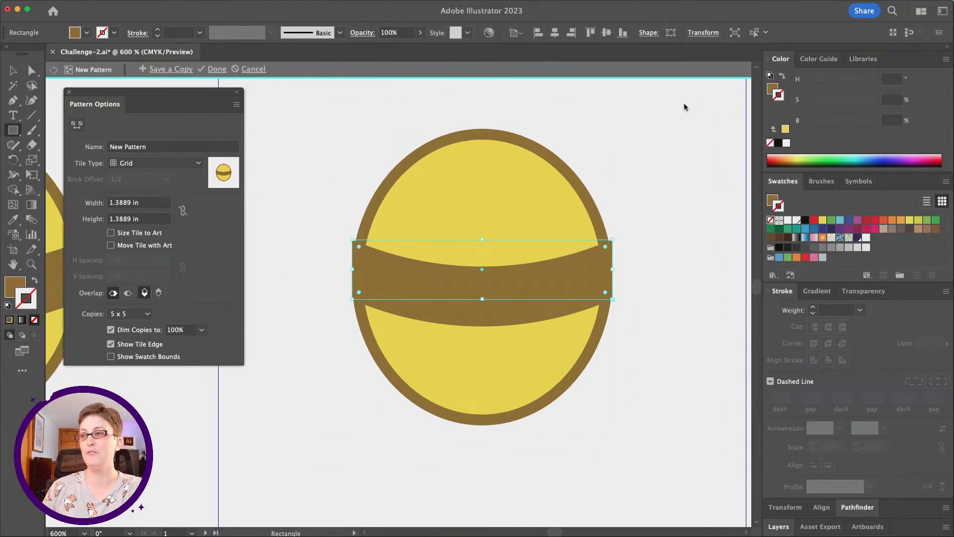
pyautogui.moveTo(613, 266); pyautogui.dragTo(607, 268)
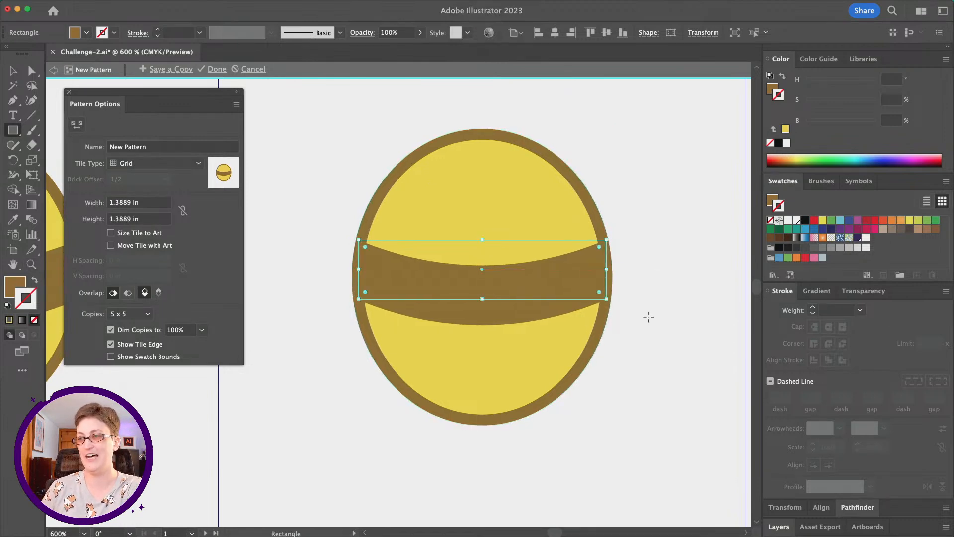
pyautogui.press('super+z')
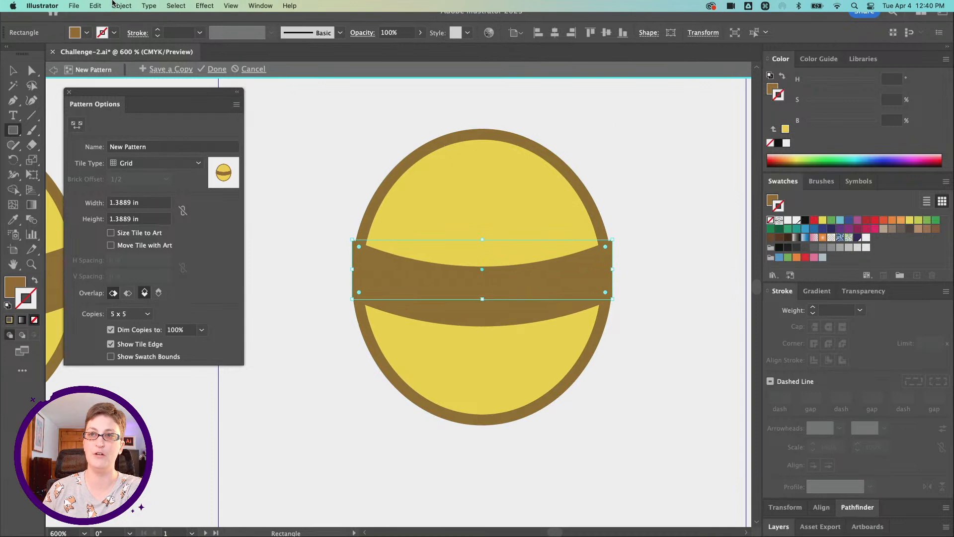
# - Expand the appearance of the warped brown band into an editable path
pyautogui.click(115, 5)
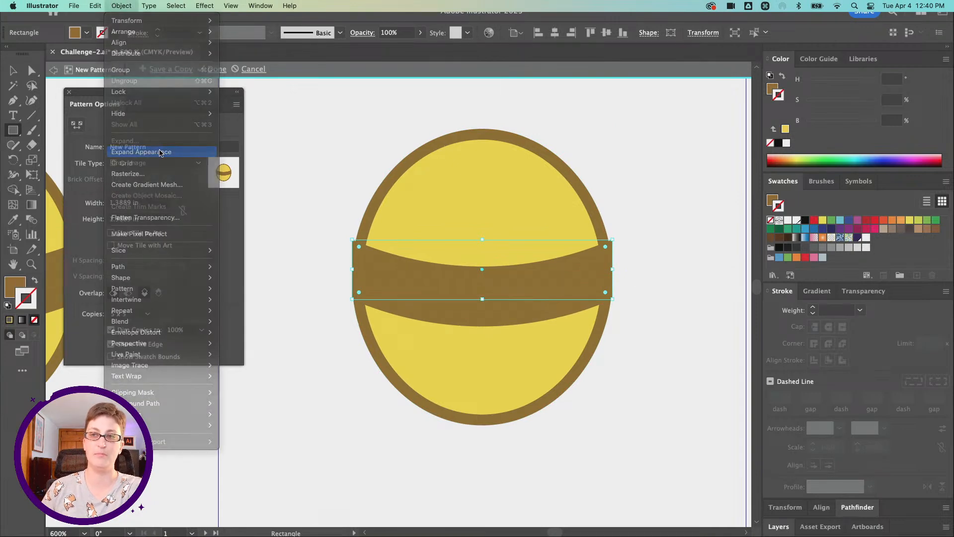
pyautogui.click(160, 153)
pyautogui.press('a')
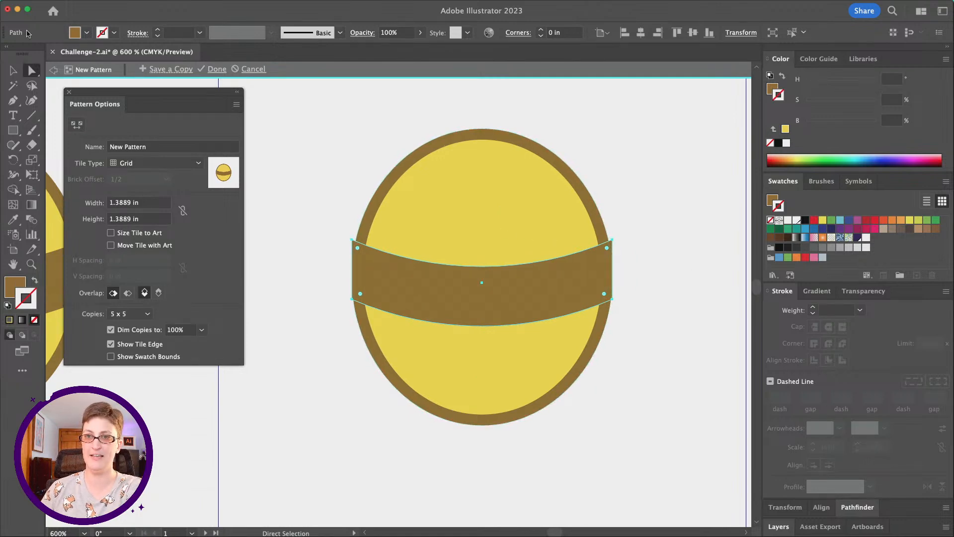
# - Copy the yellow ellipse, paste the copy in front of it, and add the brown band to the selection
pyautogui.click(13, 70)
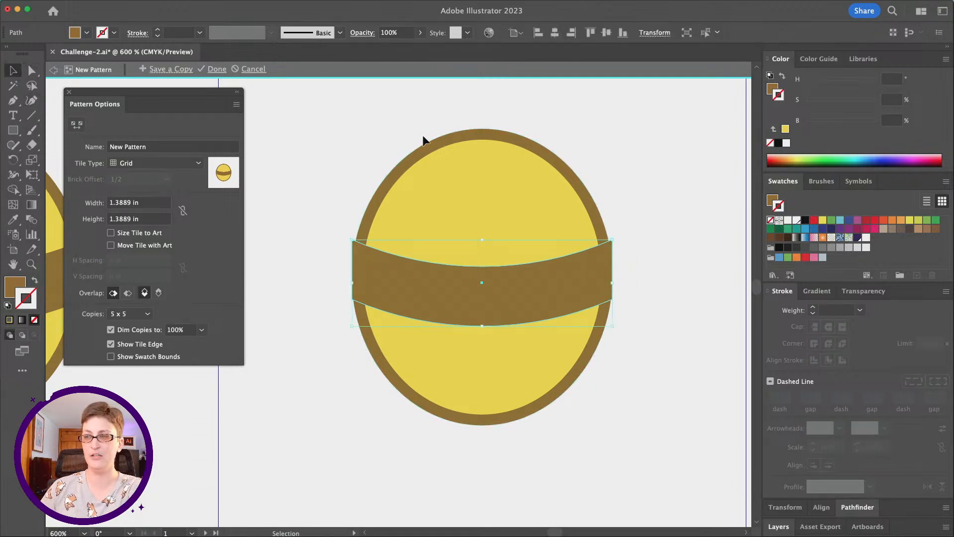
pyautogui.click(454, 169)
pyautogui.press('super+c')
pyautogui.press('super+f')
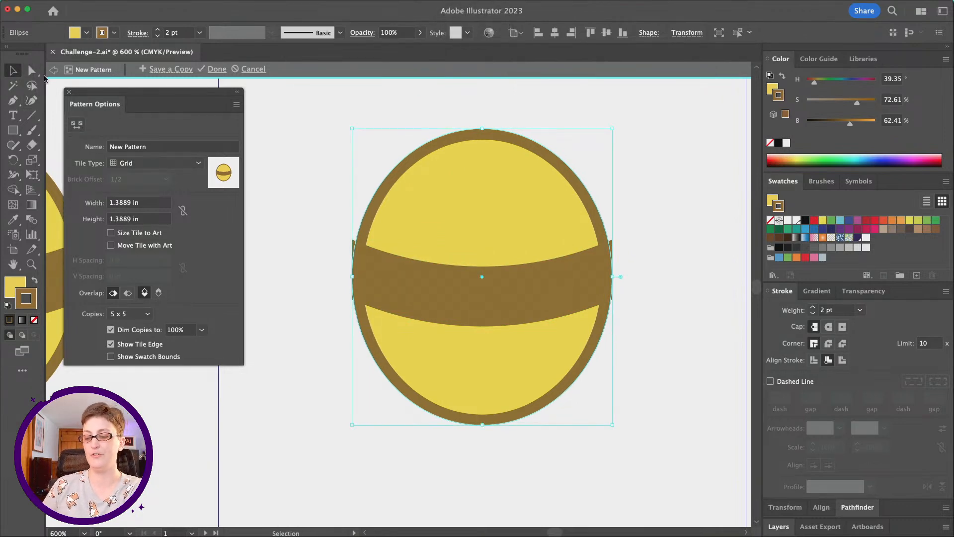
pyautogui.press('shift')
pyautogui.keyDown('shift'); pyautogui.click(411, 266); pyautogui.keyUp('shift')
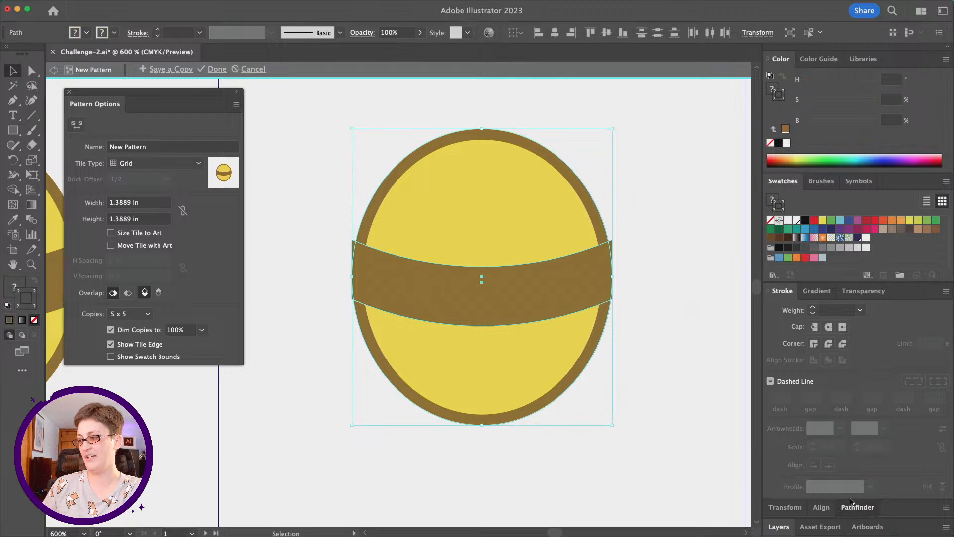
# - Trim the band's ends to the ellipse's outline by intersecting it with the copied ellipse in Pathfinder, and deselect the result
pyautogui.click(851, 503)
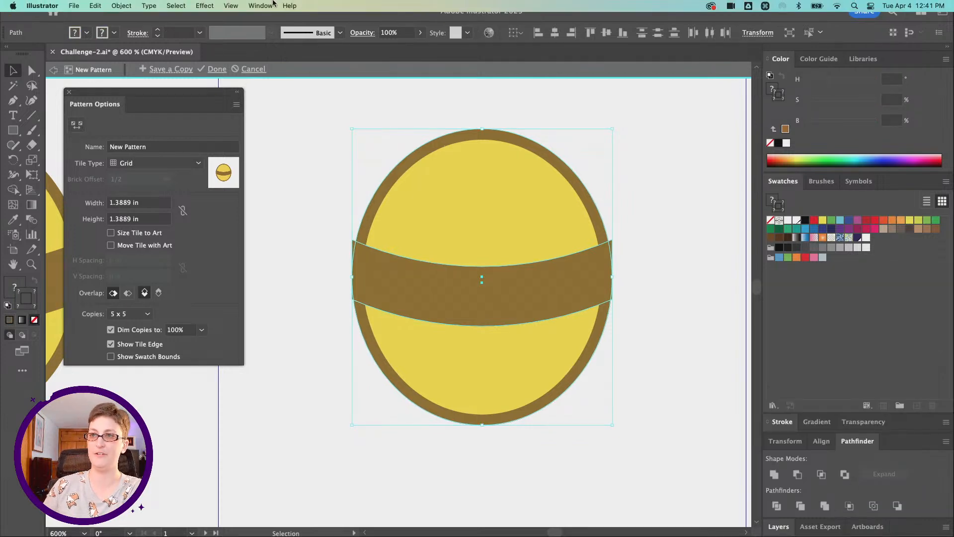
pyautogui.click(261, 5)
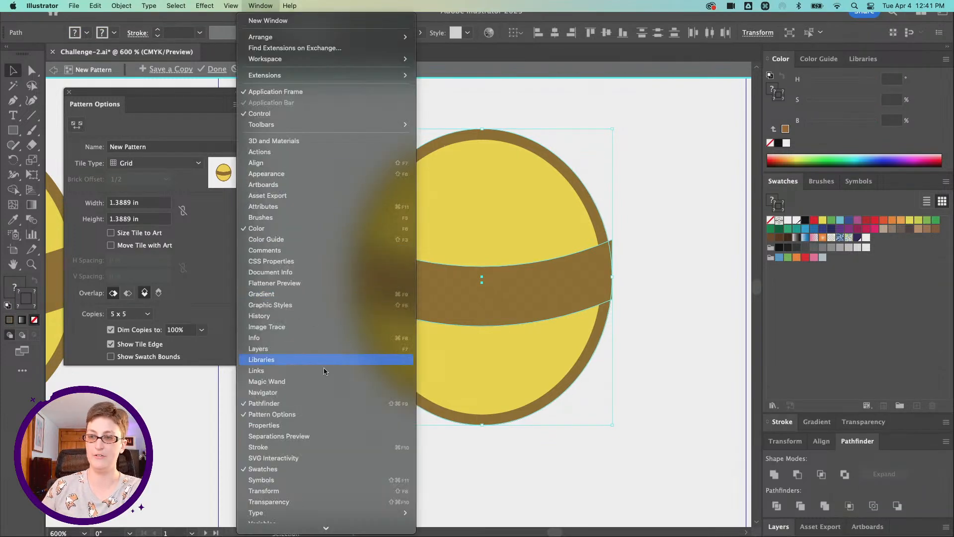
pyautogui.click(288, 403)
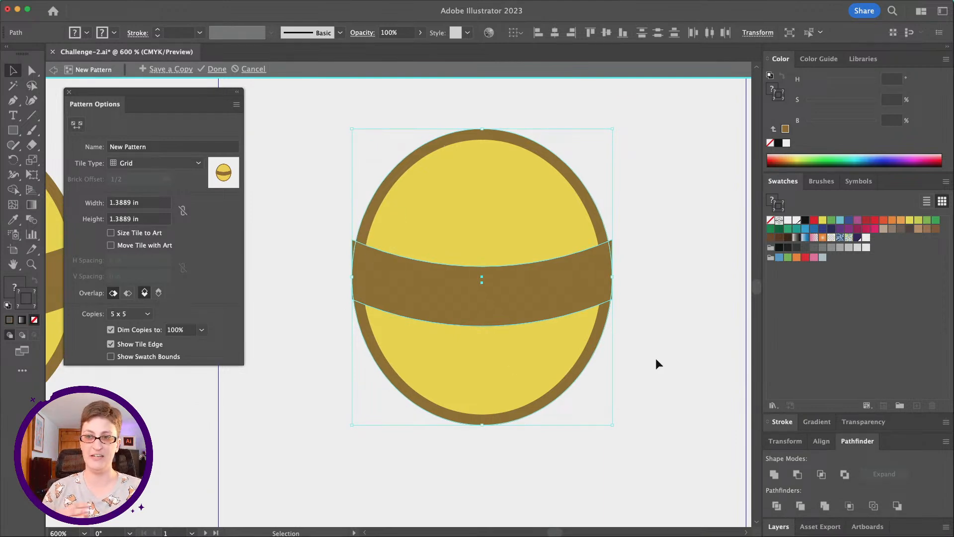
pyautogui.click(454, 319)
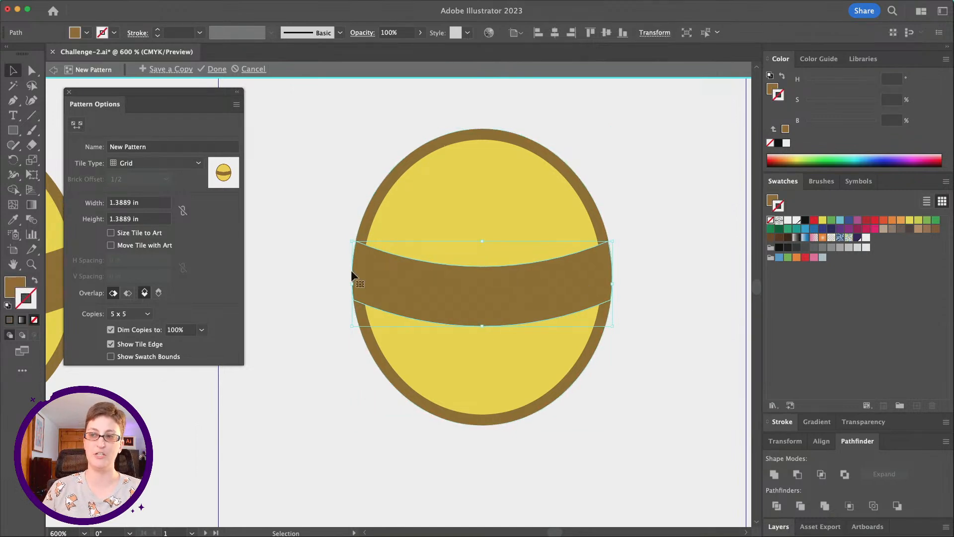
pyautogui.press('super+minus')
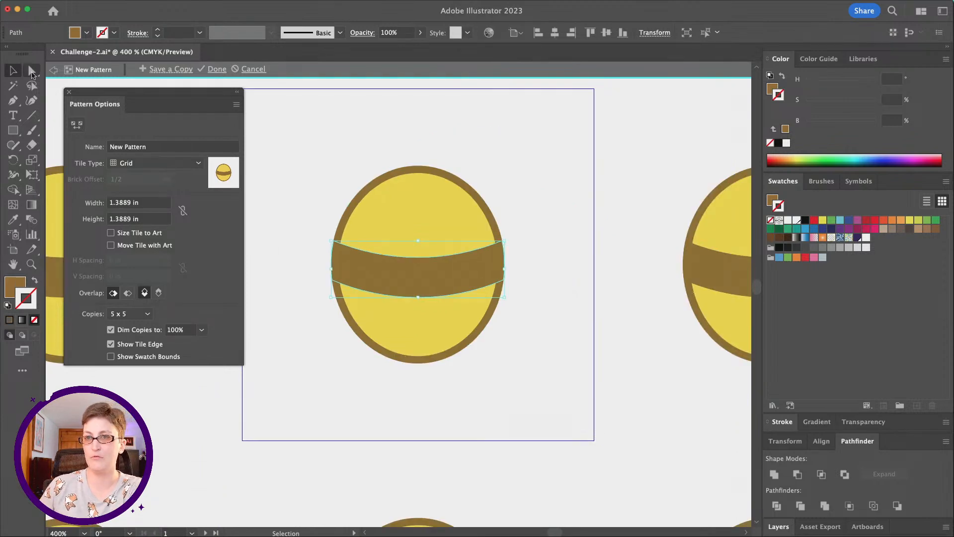
pyautogui.click(32, 74)
pyautogui.click(319, 145)
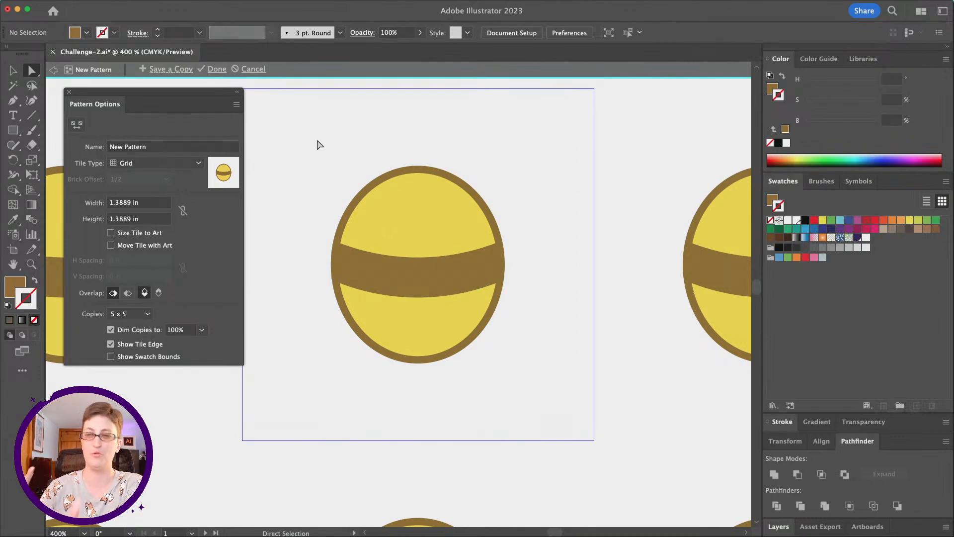
# - Draw a brown rectangle overlapping the ellipse's upper edge as the head and centre it horizontally on the body
pyautogui.click(14, 131)
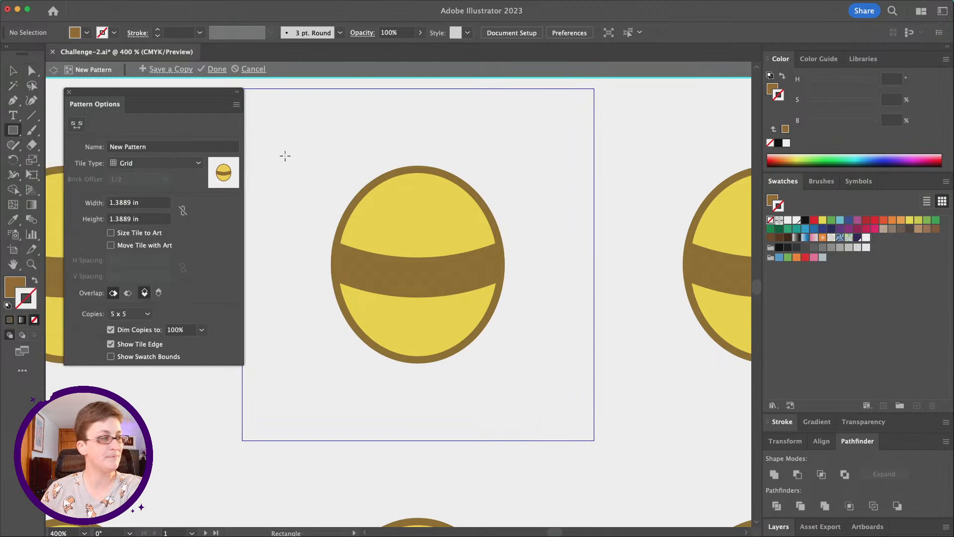
pyautogui.scroll(1, 348, 185)
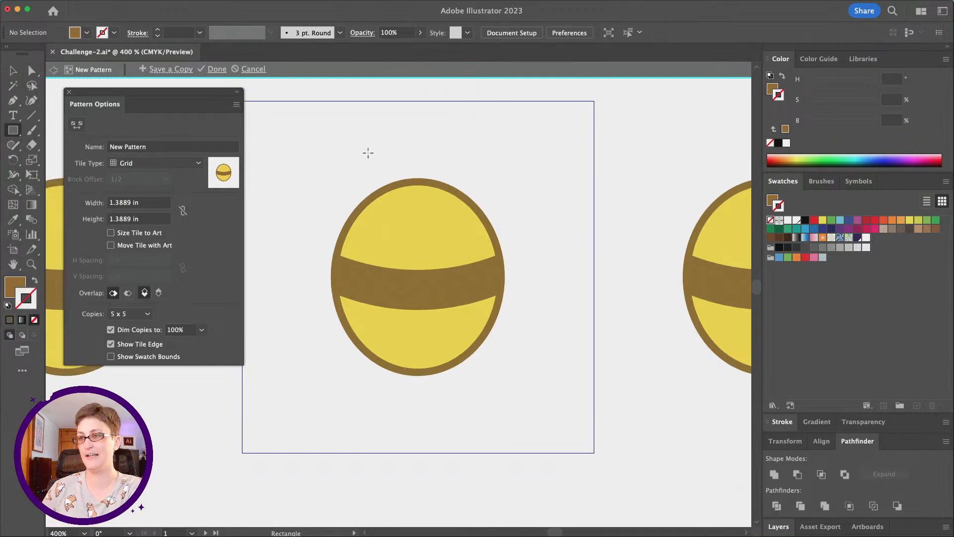
pyautogui.moveTo(371, 152)
pyautogui.mouseDown()
pyautogui.moveTo(420, 180)
pyautogui.moveTo(460, 223)
pyautogui.mouseUp()
pyautogui.press('v')
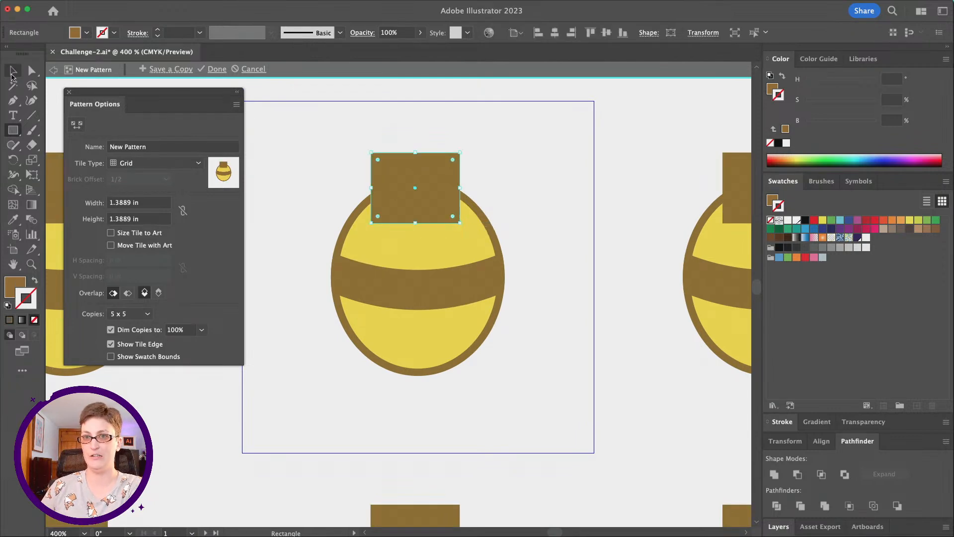
pyautogui.moveTo(442, 173); pyautogui.dragTo(446, 169)
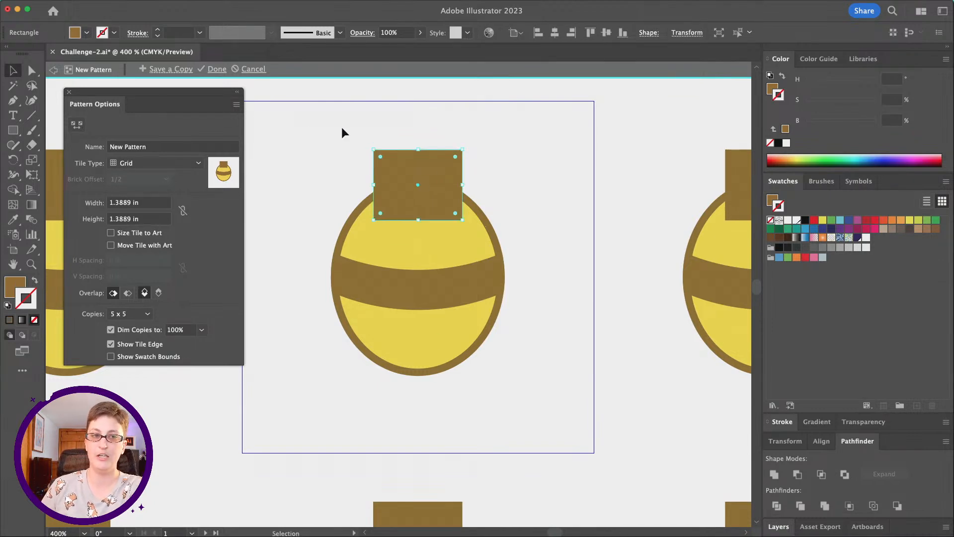
# - Narrow the head rectangle slightly about its centre and raise it a little above the body
pyautogui.moveTo(461, 185); pyautogui.dragTo(406, 167)
pyautogui.keyDown('shift'); pyautogui.click(462, 250); pyautogui.keyUp('shift')
pyautogui.keyDown('shift'); pyautogui.click(461, 250); pyautogui.keyUp('shift')
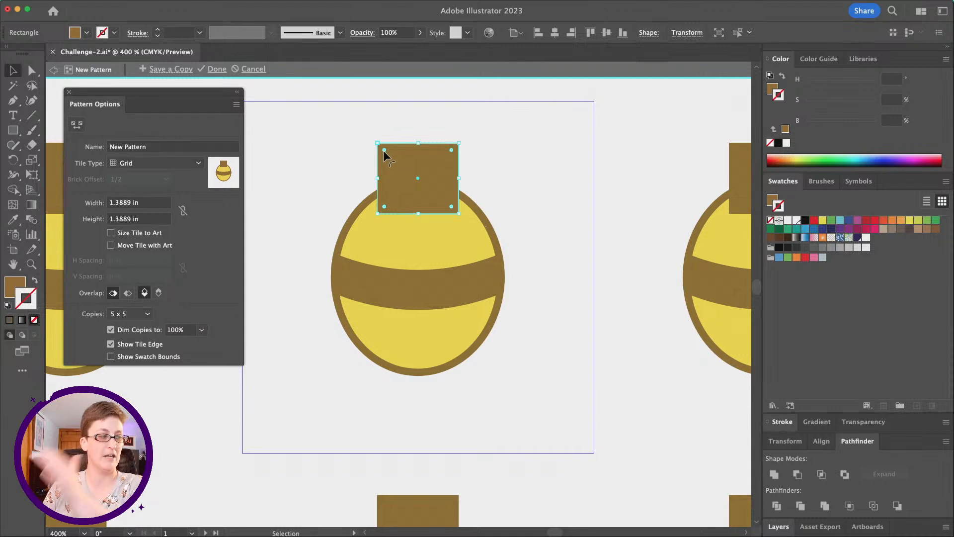
# - Round all four corners of the head rectangle to their maximum radius and enlarge the head slightly, keeping it centred on the body
pyautogui.moveTo(383, 150); pyautogui.dragTo(503, 183)
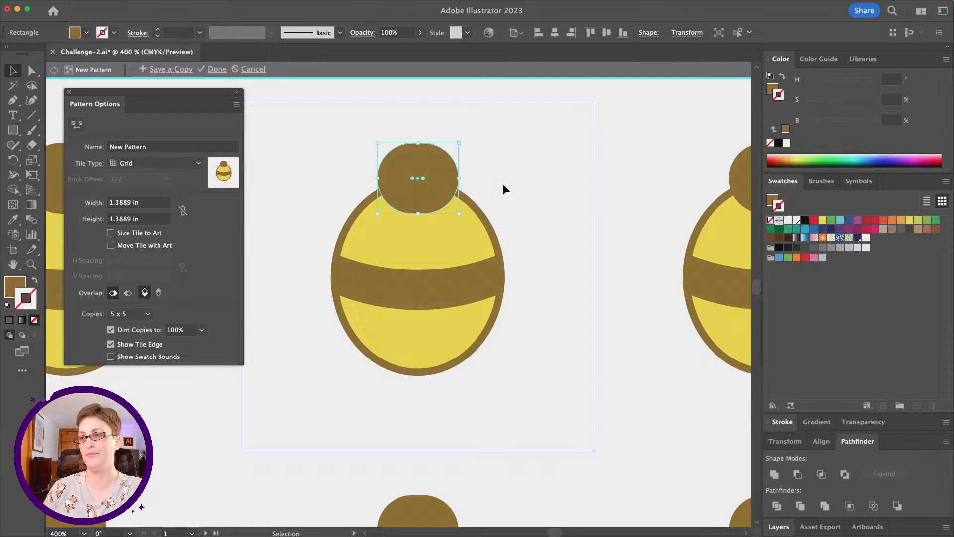
pyautogui.click(502, 183)
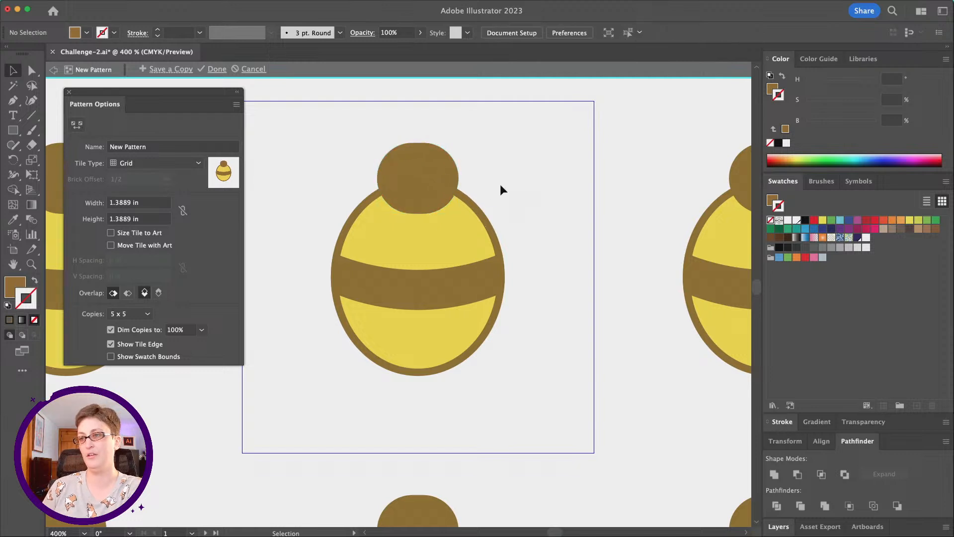
pyautogui.click(421, 173)
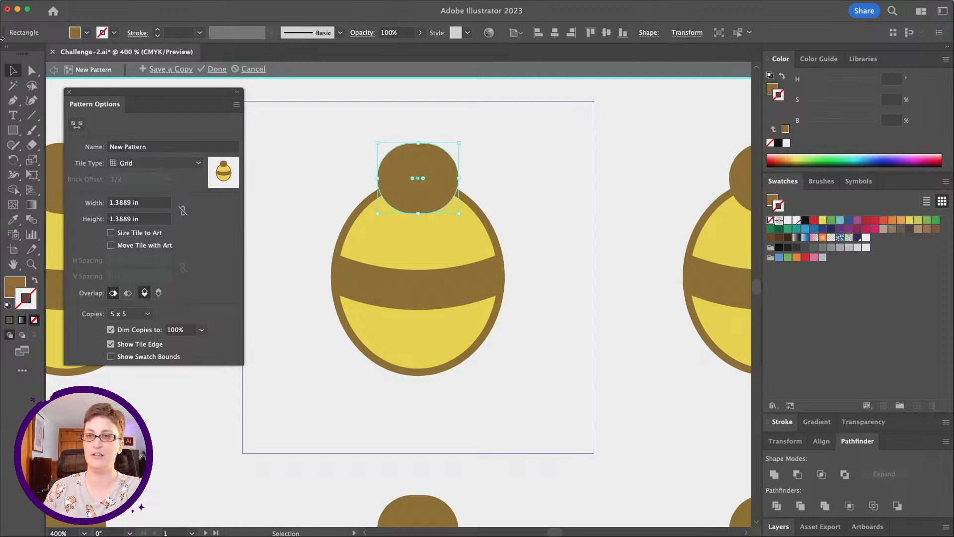
pyautogui.moveTo(420, 144); pyautogui.dragTo(420, 136)
pyautogui.click(492, 171)
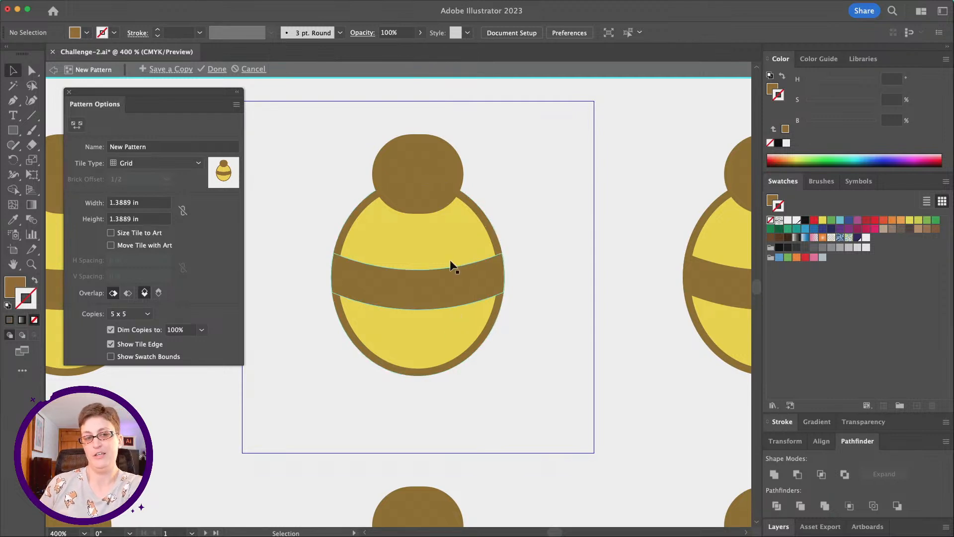
pyautogui.hscroll(-1, 456, 314)
pyautogui.click(417, 172)
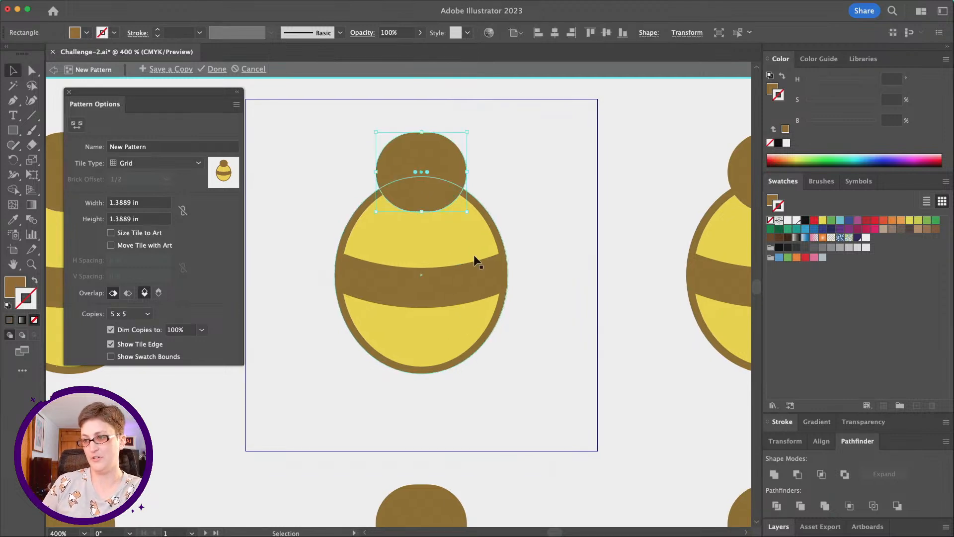
pyautogui.click(461, 235)
pyautogui.click(471, 284)
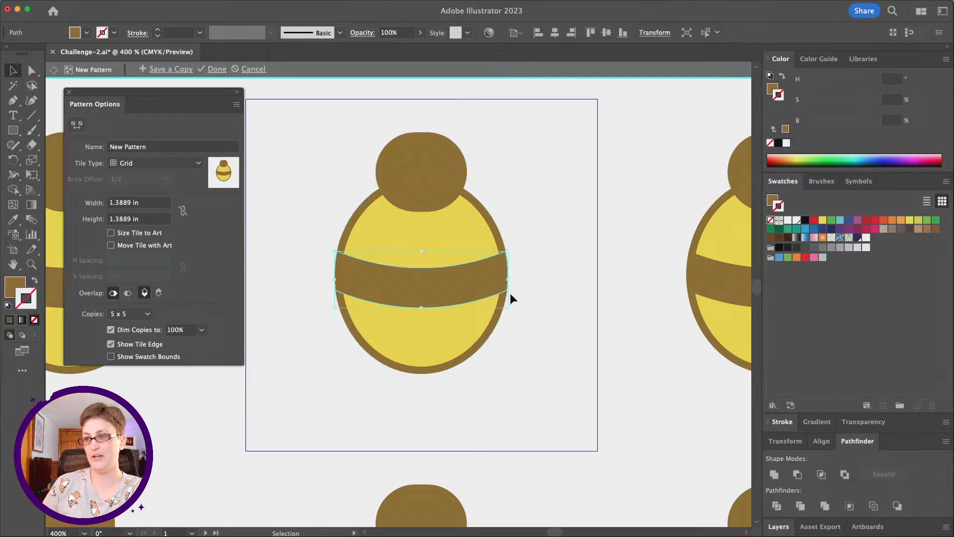
pyautogui.click(550, 295)
# - Draw a small brown circle with the Ellipse tool overlapping the head's upper-left edge as an eye, and deselect it
pyautogui.click(14, 131)
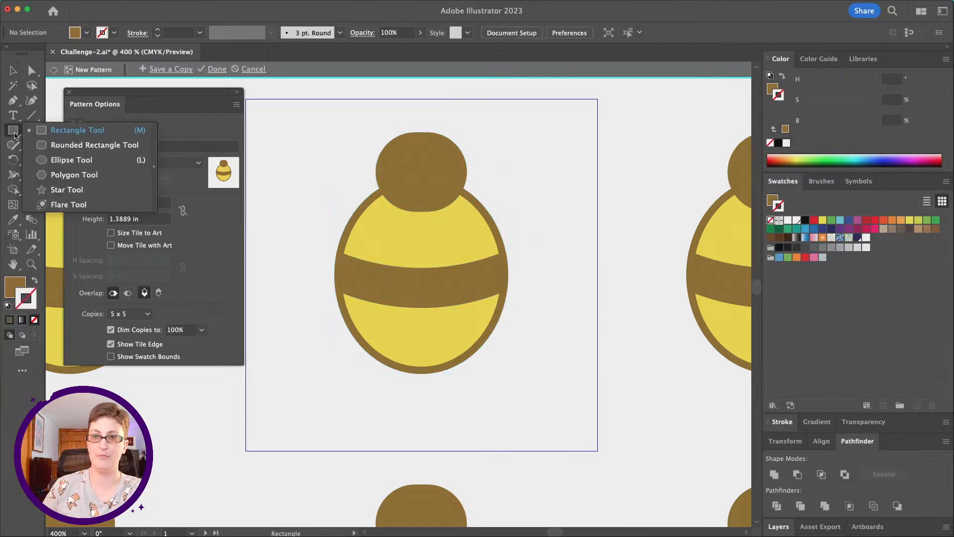
pyautogui.click(71, 159)
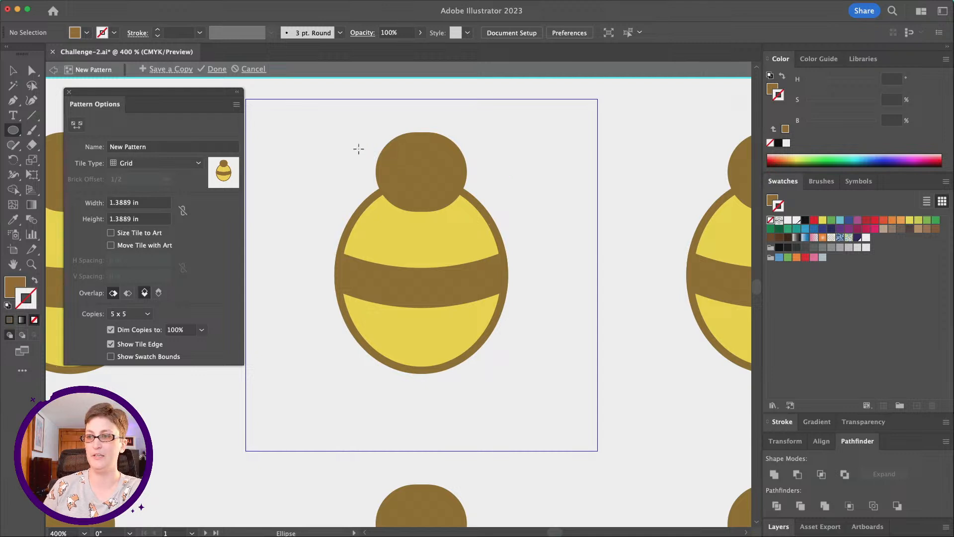
pyautogui.moveTo(326, 132)
pyautogui.mouseDown()
pyautogui.moveTo(362, 162)
pyautogui.moveTo(374, 139)
pyautogui.moveTo(406, 137)
pyautogui.mouseUp()
pyautogui.press('v')
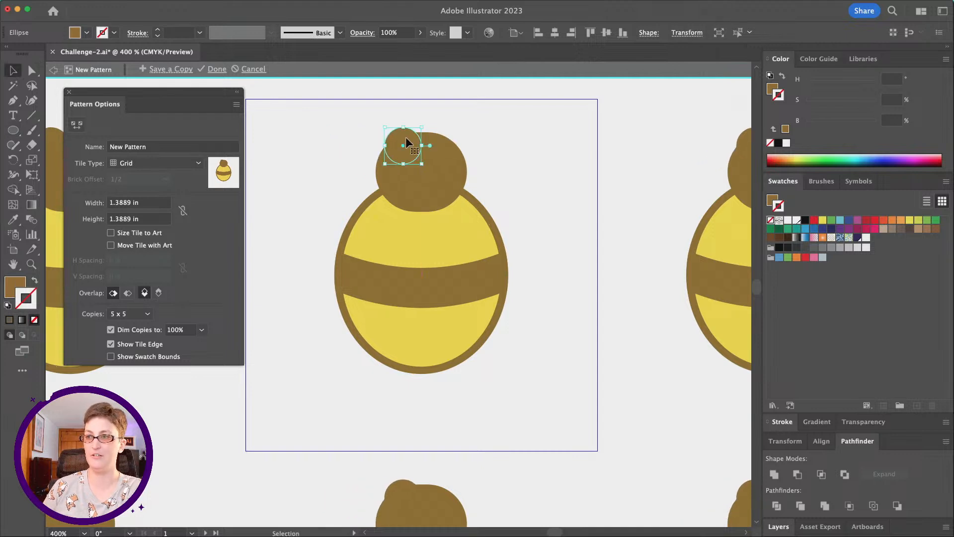
pyautogui.click(557, 150)
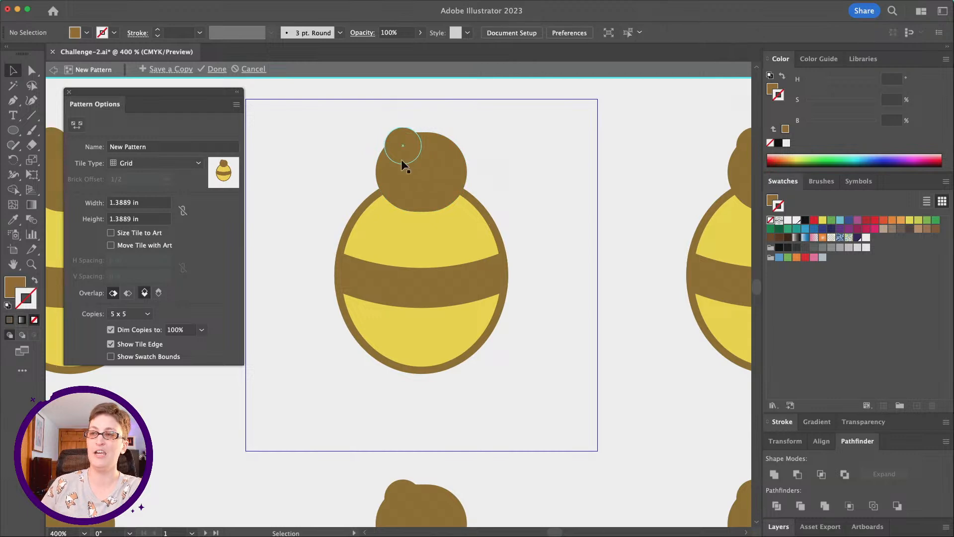
# - Duplicate the small eye circle horizontally onto the head's upper-right edge, mirroring the first eye, and clear the selection
pyautogui.click(401, 154)
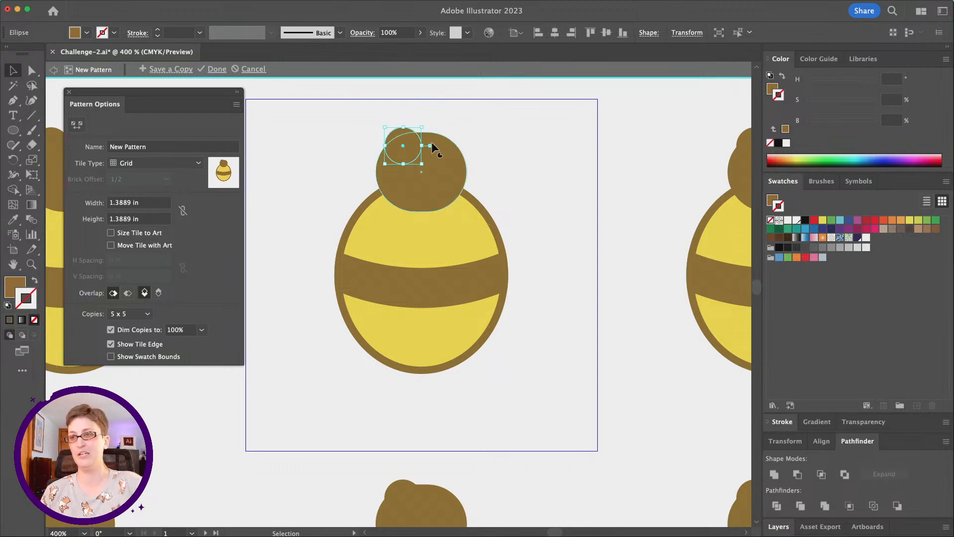
pyautogui.click(486, 149)
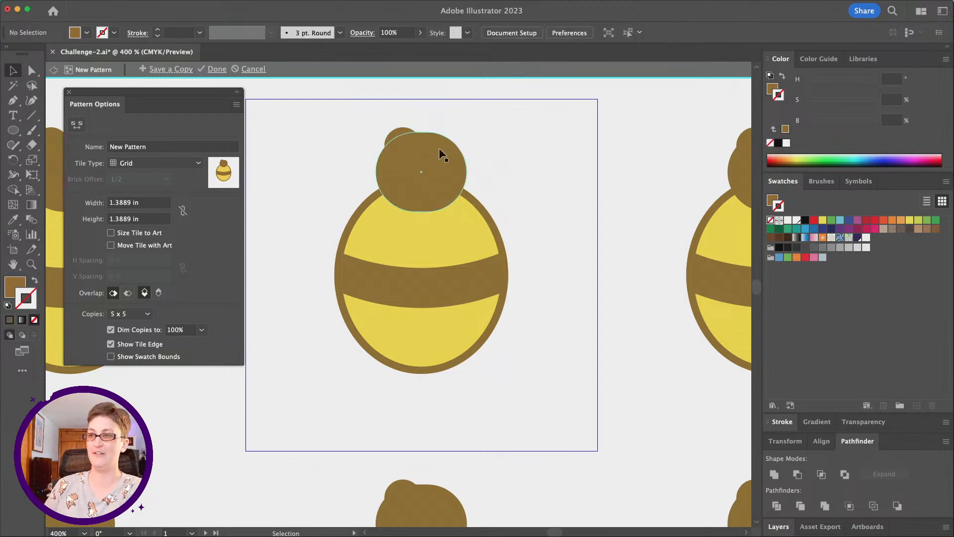
pyautogui.click(397, 143)
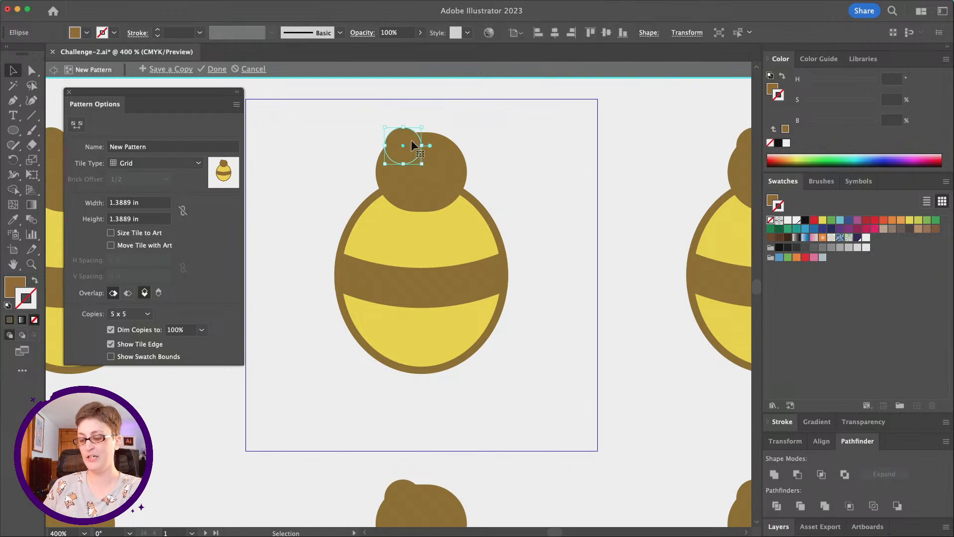
pyautogui.moveTo(411, 140); pyautogui.dragTo(450, 142)
pyautogui.press('shift+super+a')
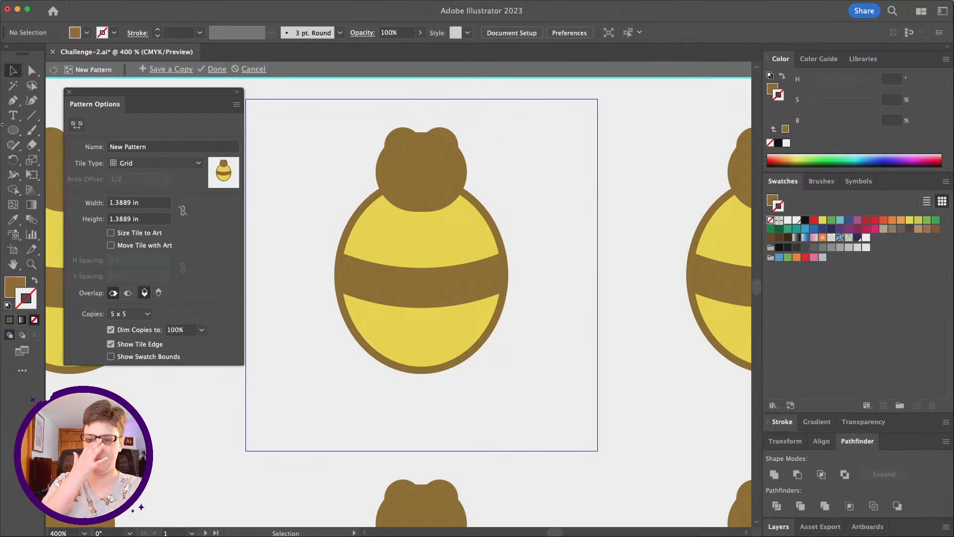
# - Draw a curved antenna rising up and left from the head between the eyes, with a brown stroke and no fill
pyautogui.click(13, 219)
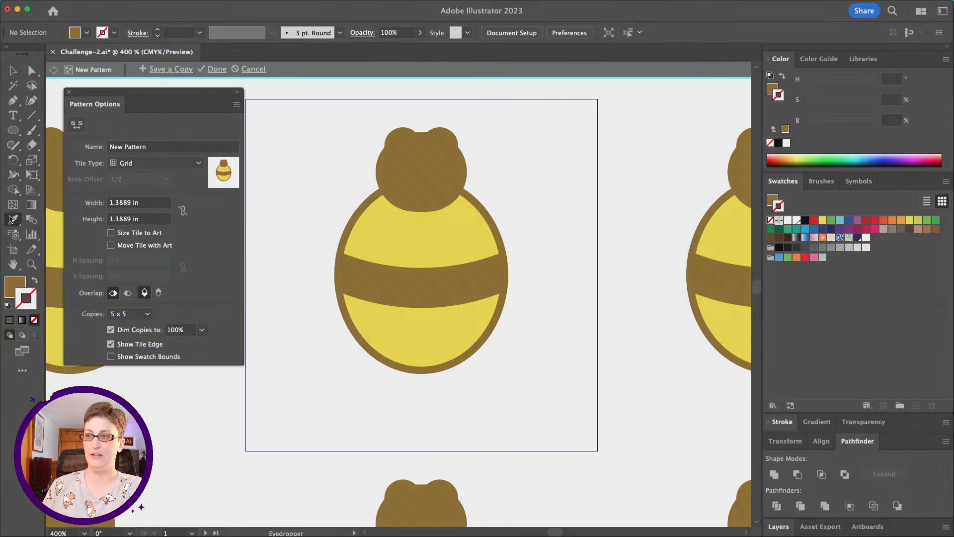
pyautogui.click(14, 101)
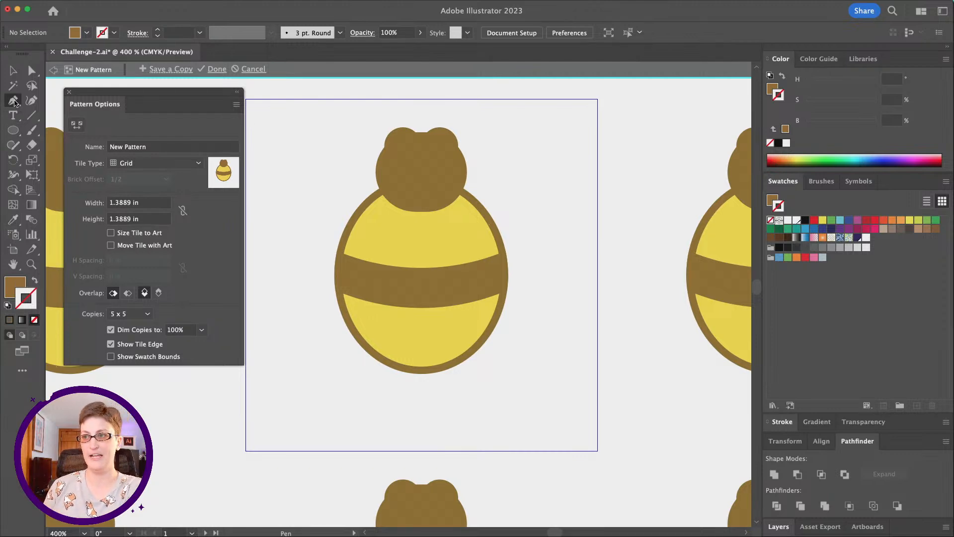
pyautogui.click(417, 132)
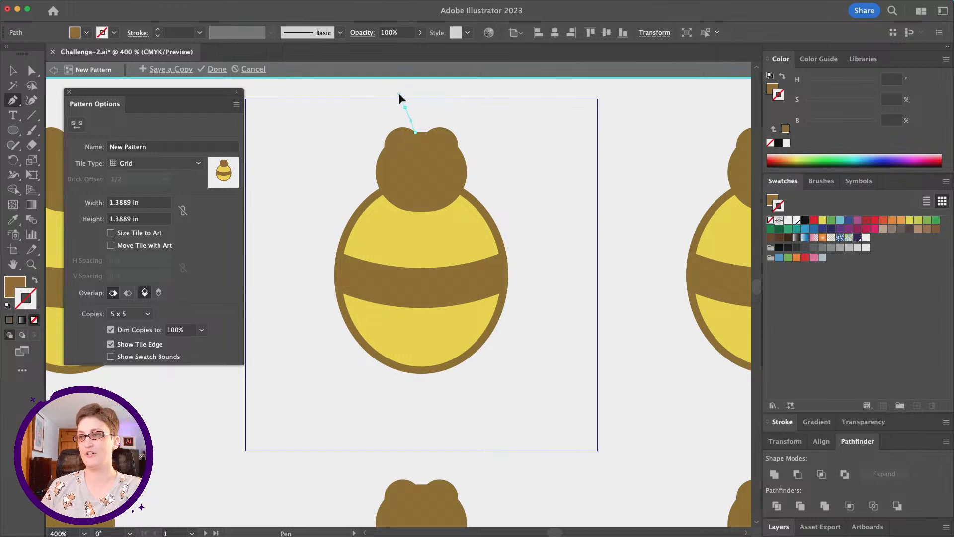
pyautogui.moveTo(399, 93); pyautogui.dragTo(369, 88)
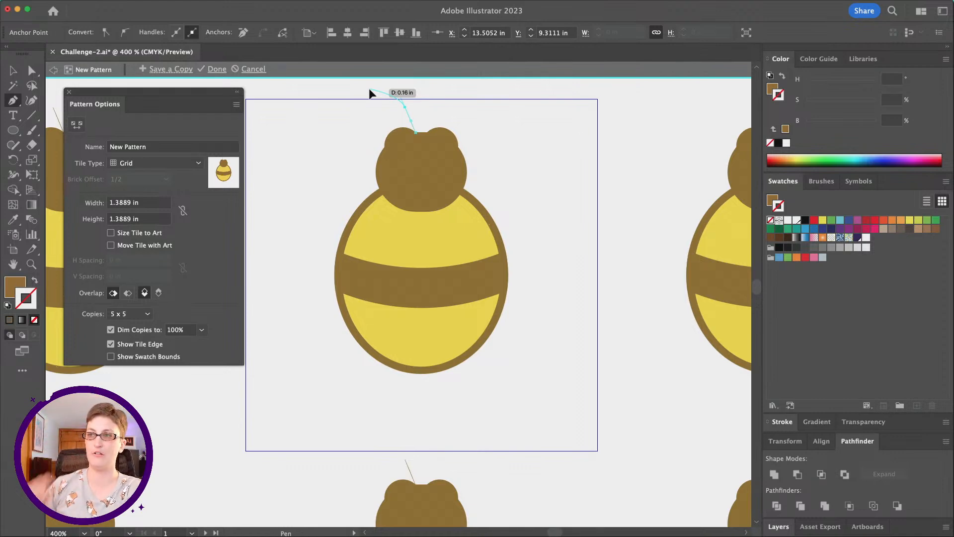
pyautogui.moveTo(369, 88); pyautogui.dragTo(369, 88)
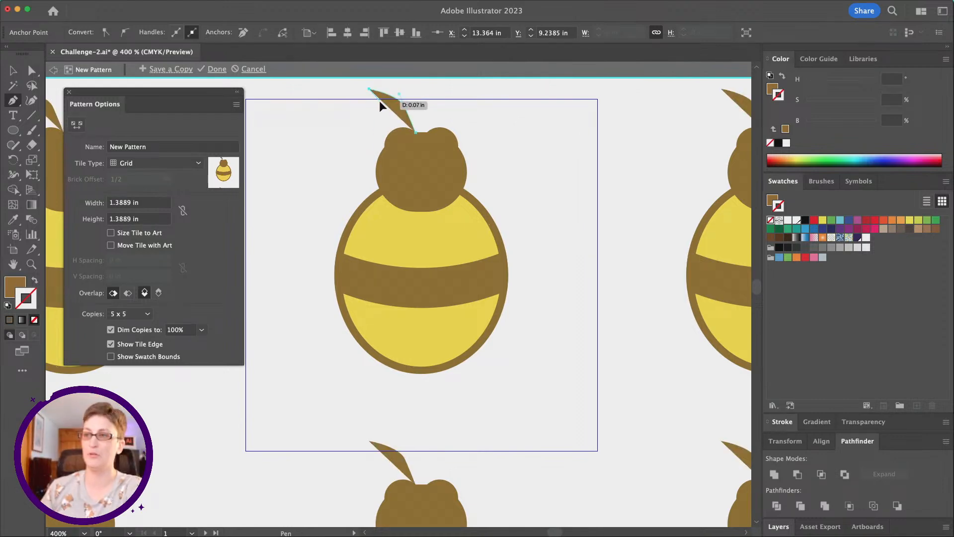
pyautogui.click(34, 280)
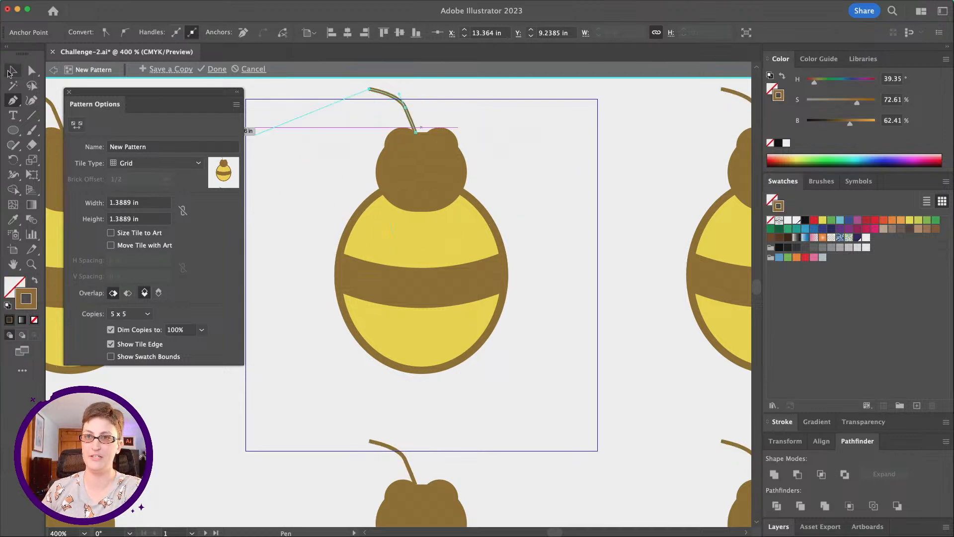
pyautogui.click(9, 73)
pyautogui.click(541, 397)
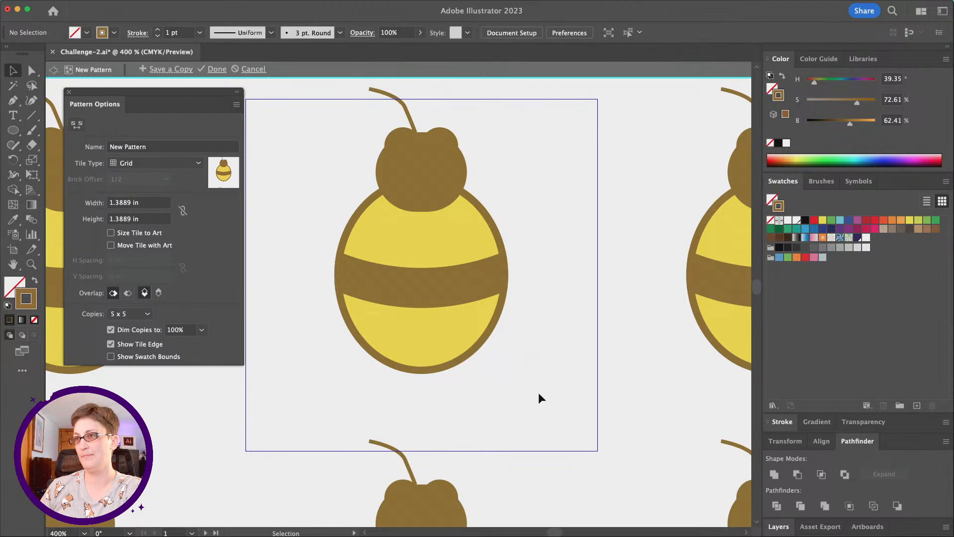
# - Move the whole bee straight down so its antenna fits inside the pattern tile, and deselect it
pyautogui.moveTo(549, 408); pyautogui.dragTo(305, 107)
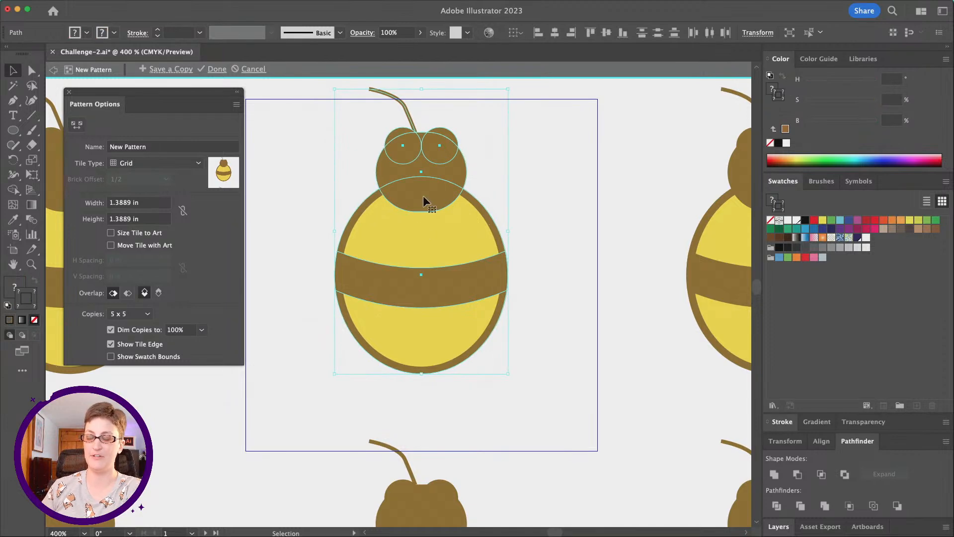
pyautogui.moveTo(422, 196); pyautogui.dragTo(421, 246)
pyautogui.moveTo(370, 290)
pyautogui.mouseDown()
pyautogui.moveTo(360, 292)
pyautogui.moveTo(367, 289)
pyautogui.mouseUp()
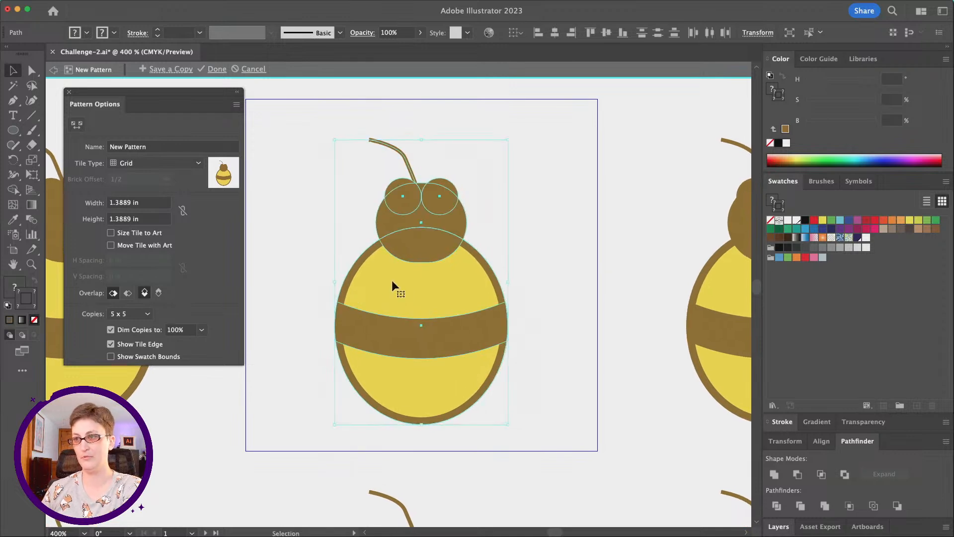
pyautogui.click(541, 173)
# - Draw a second curved brown antenna rising up and right from the head between the eyes, and deselect it
pyautogui.click(12, 101)
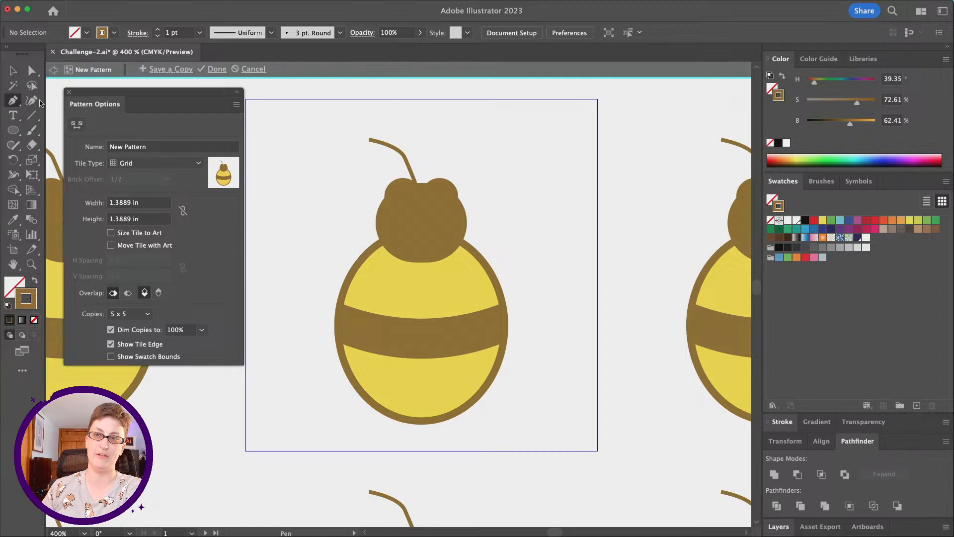
pyautogui.click(424, 185)
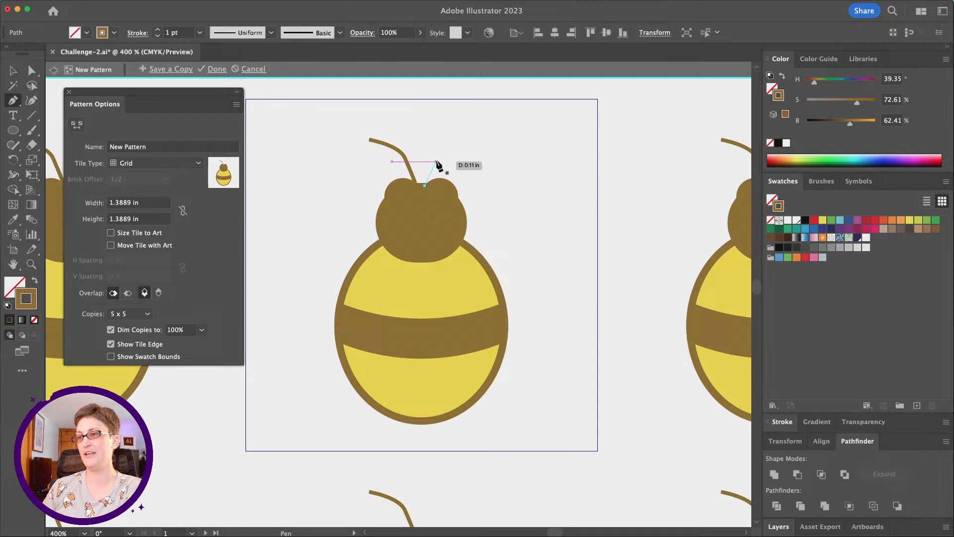
pyautogui.moveTo(441, 158); pyautogui.dragTo(446, 147)
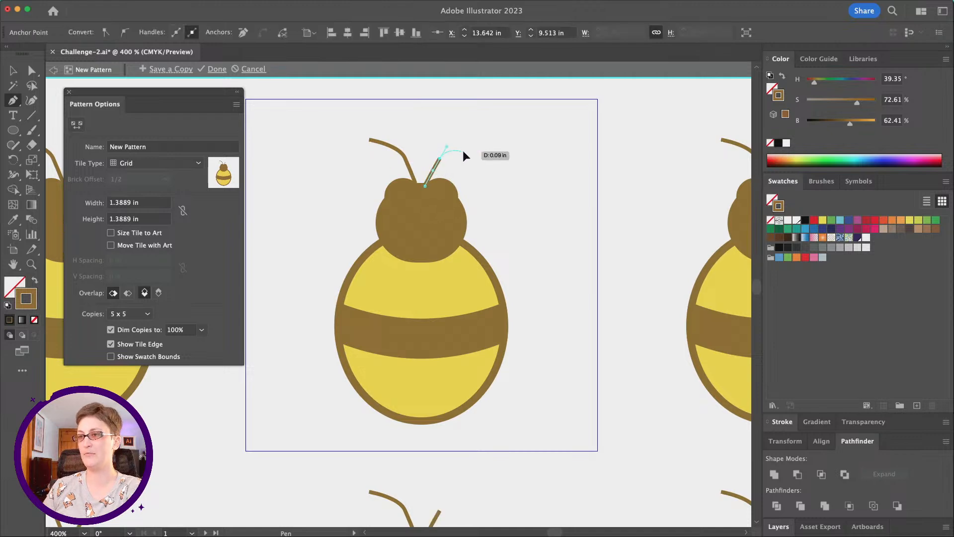
pyautogui.click(466, 148)
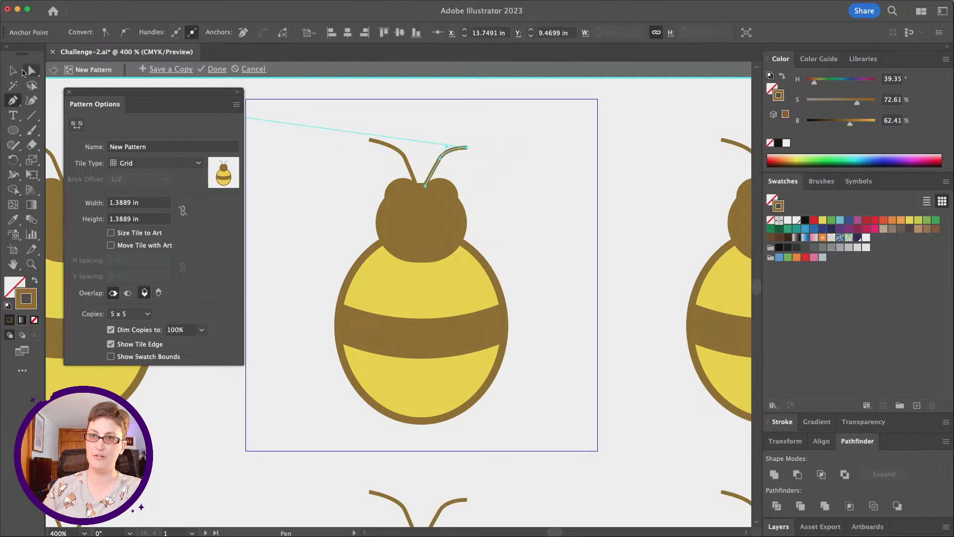
pyautogui.click(30, 70)
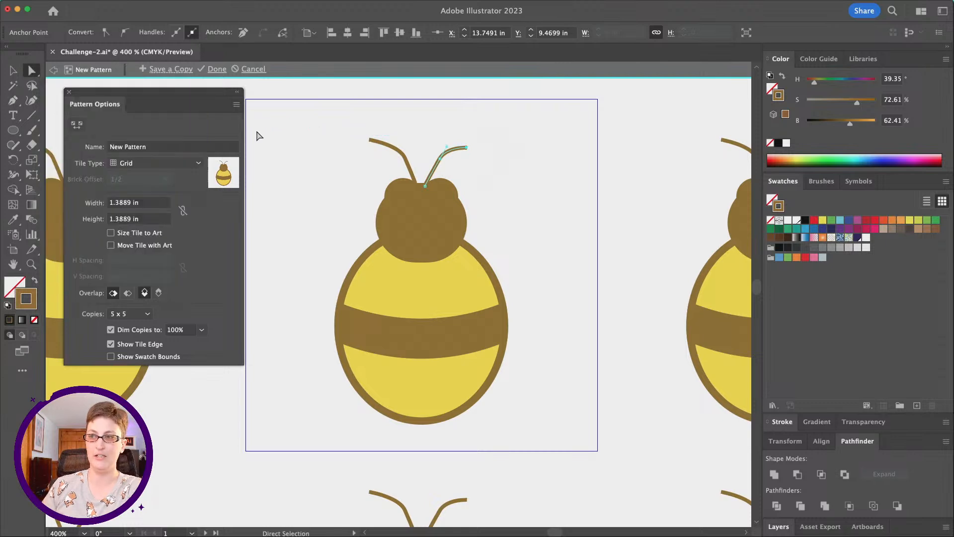
pyautogui.click(305, 154)
pyautogui.scroll(-1, 307, 154)
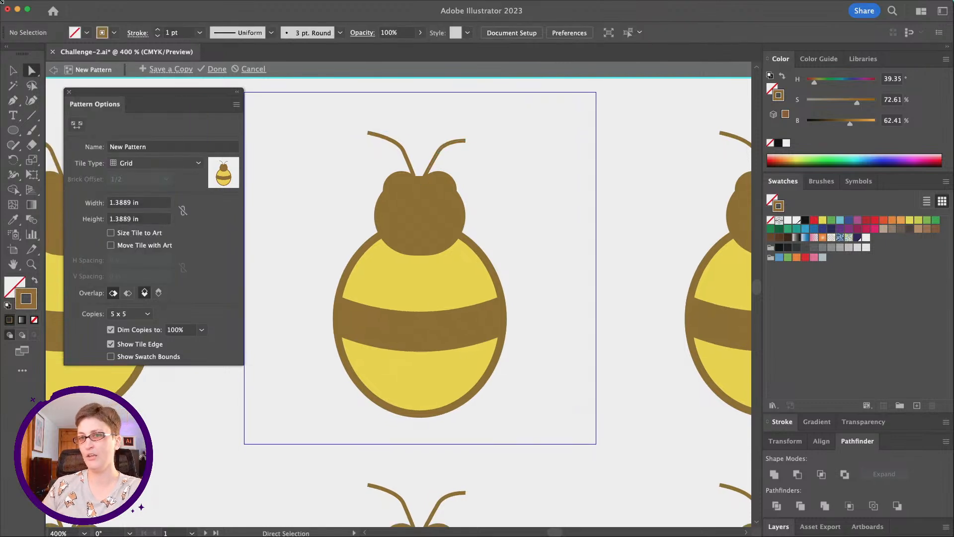
# - Lower both antennae together slightly toward the head and deselect them
pyautogui.click(13, 71)
pyautogui.moveTo(441, 141); pyautogui.dragTo(373, 166)
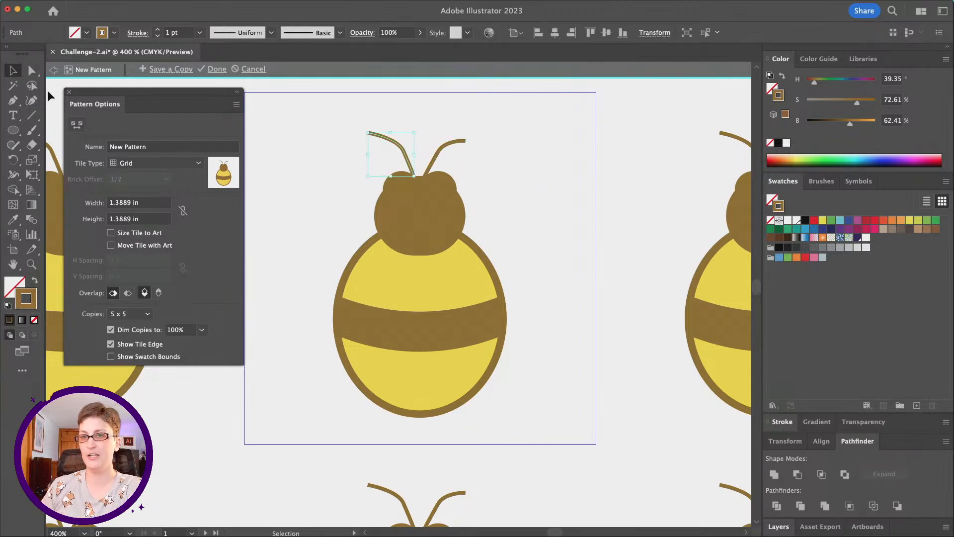
pyautogui.click(307, 179)
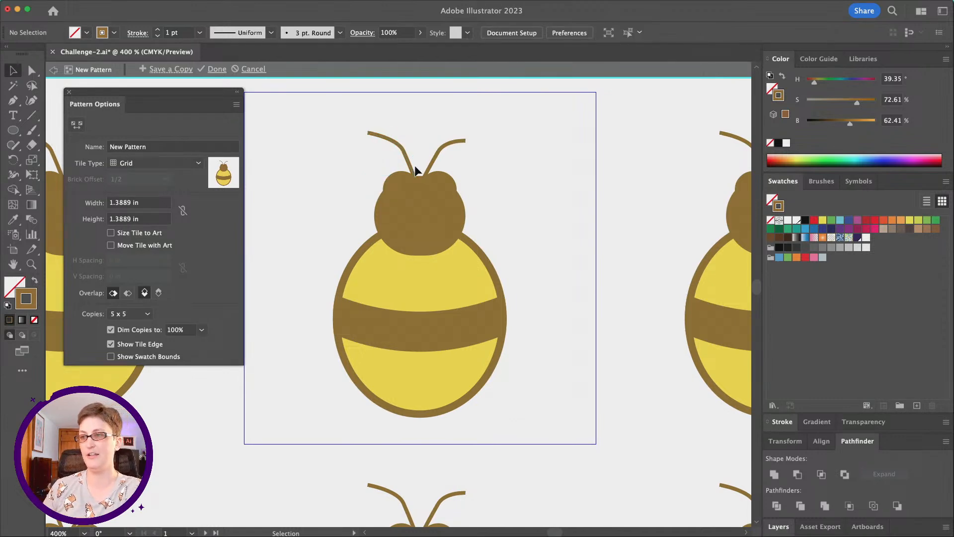
pyautogui.moveTo(324, 106); pyautogui.dragTo(513, 151)
pyautogui.click(513, 151)
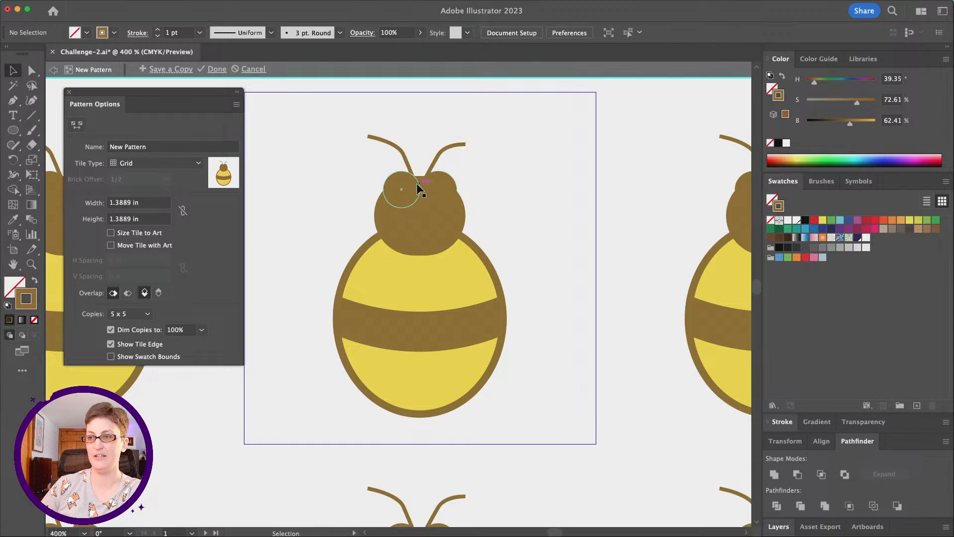
# - Draw a wide rectangle beside the head's right side as a wing, with a solid brown fill and no stroke
pyautogui.scroll(-2, 526, 246)
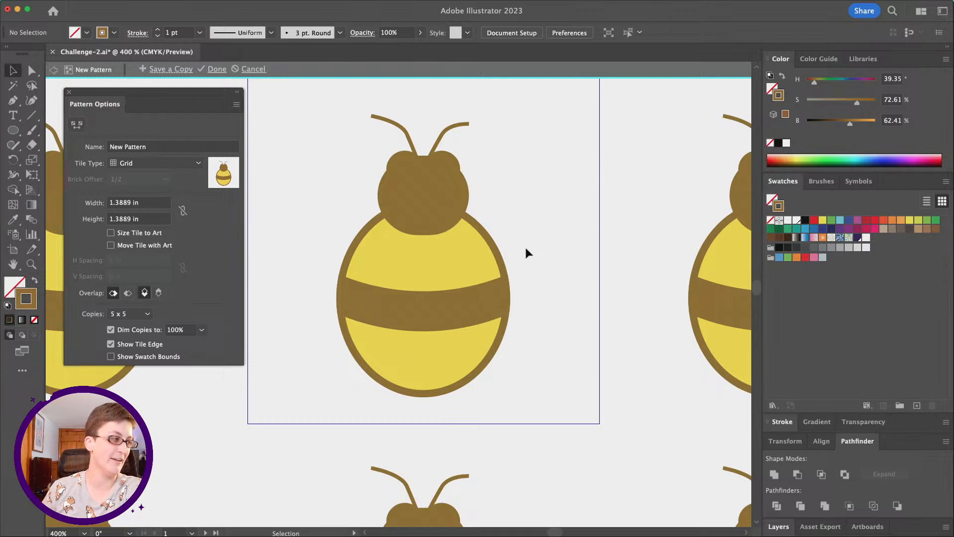
pyautogui.scroll(1, 526, 246)
pyautogui.hscroll(3, 526, 247)
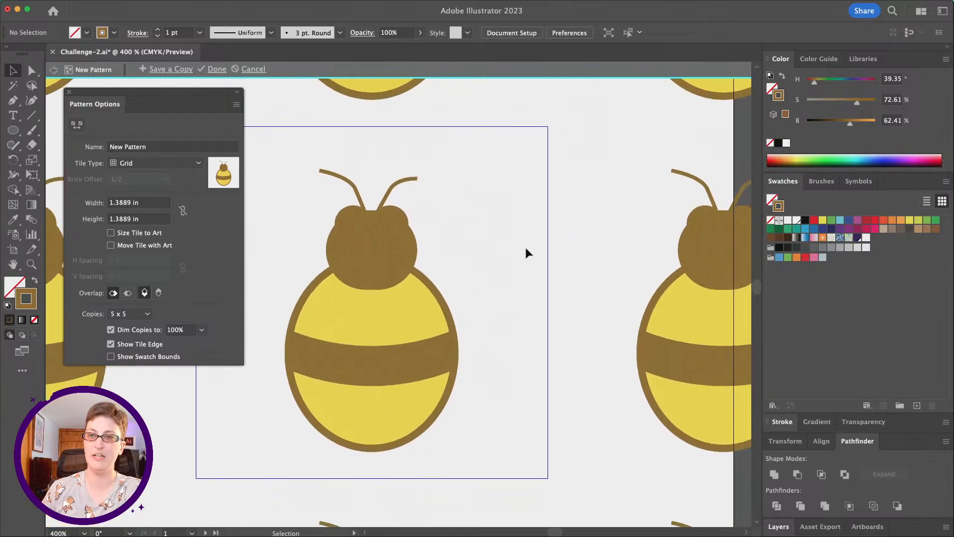
pyautogui.moveTo(13, 130); pyautogui.dragTo(75, 131)
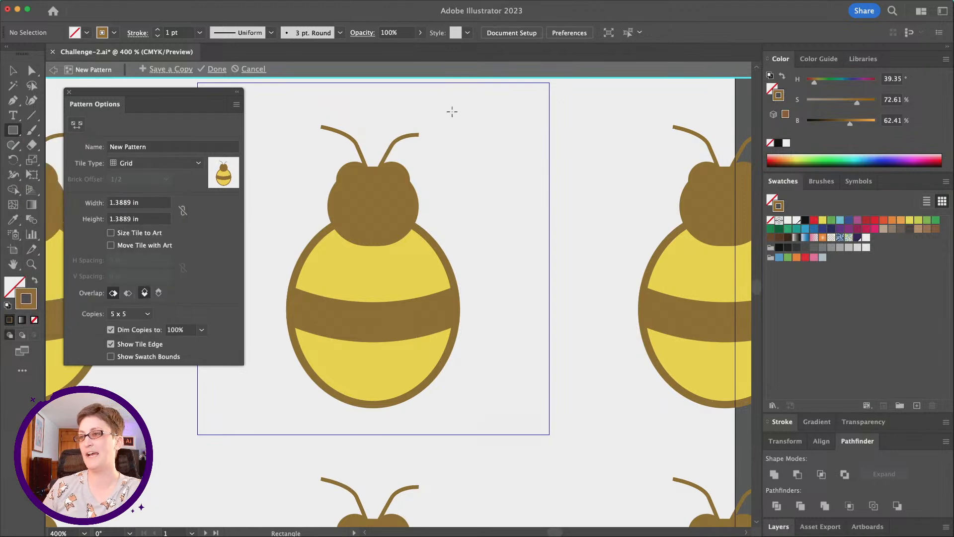
pyautogui.moveTo(450, 105); pyautogui.dragTo(669, 195)
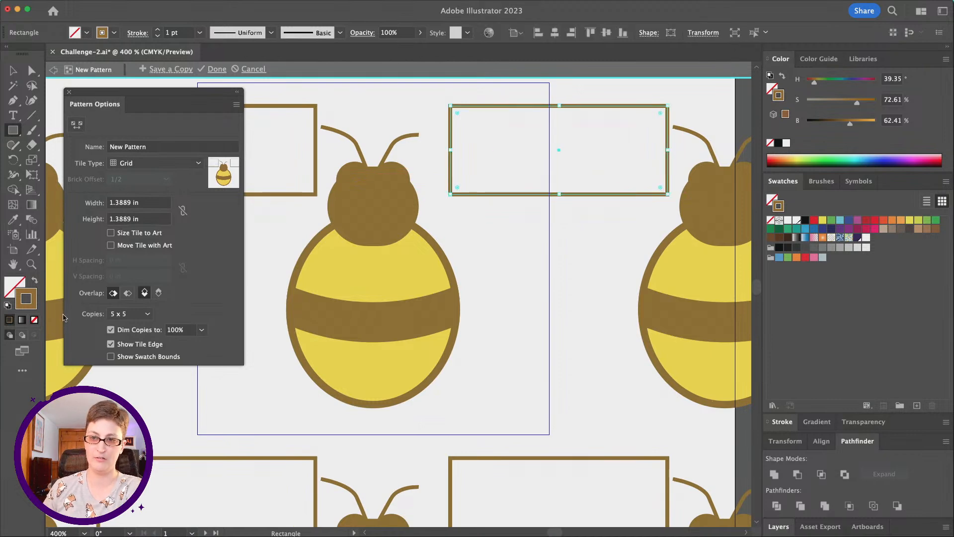
pyautogui.click(34, 284)
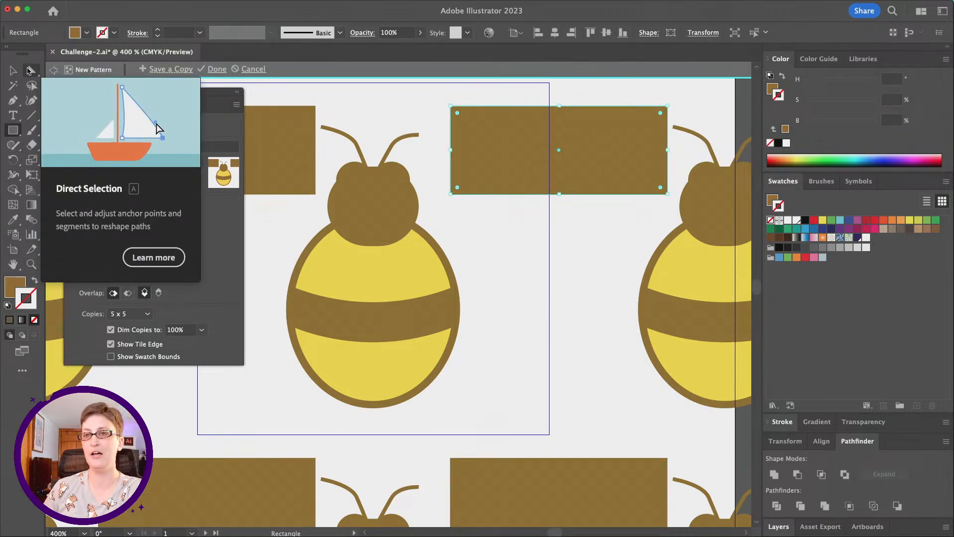
# - Taper the brown wing rectangle by raising its lower-left corner point and lowering its lower-right corner point
pyautogui.click(29, 71)
pyautogui.click(669, 233)
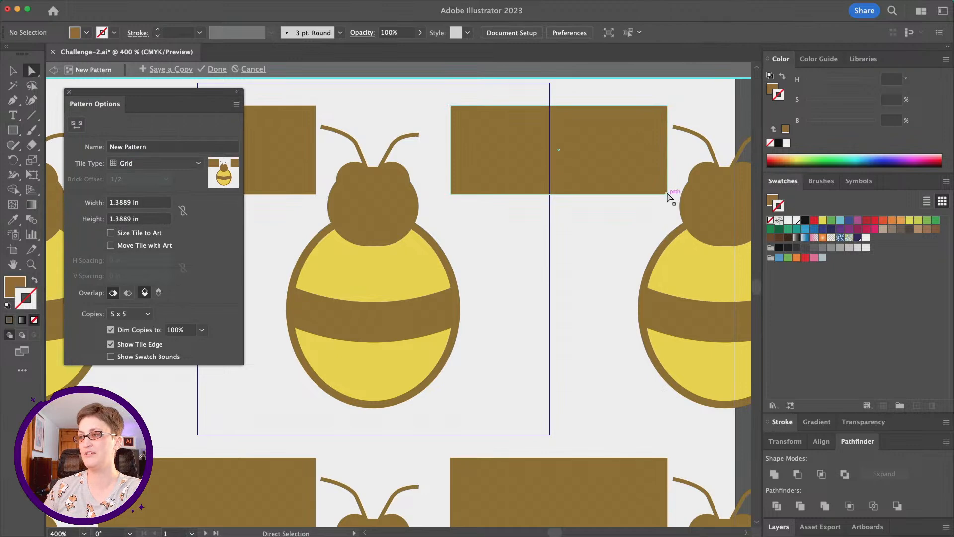
pyautogui.click(667, 194)
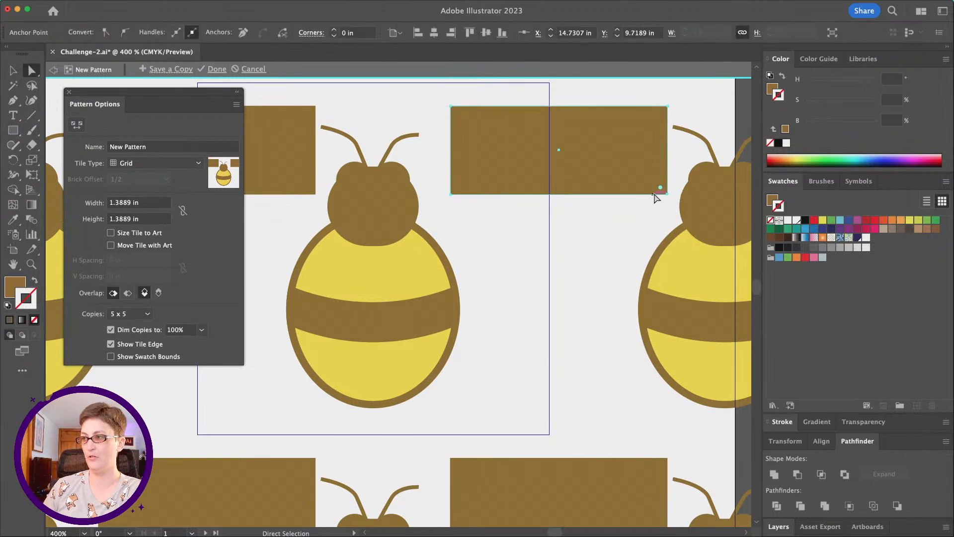
pyautogui.moveTo(701, 2)
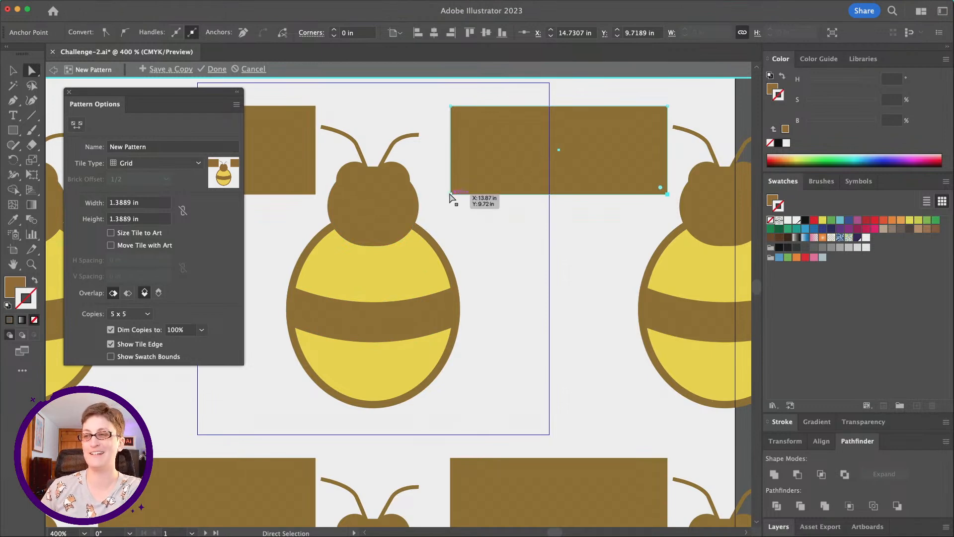
pyautogui.click(451, 195)
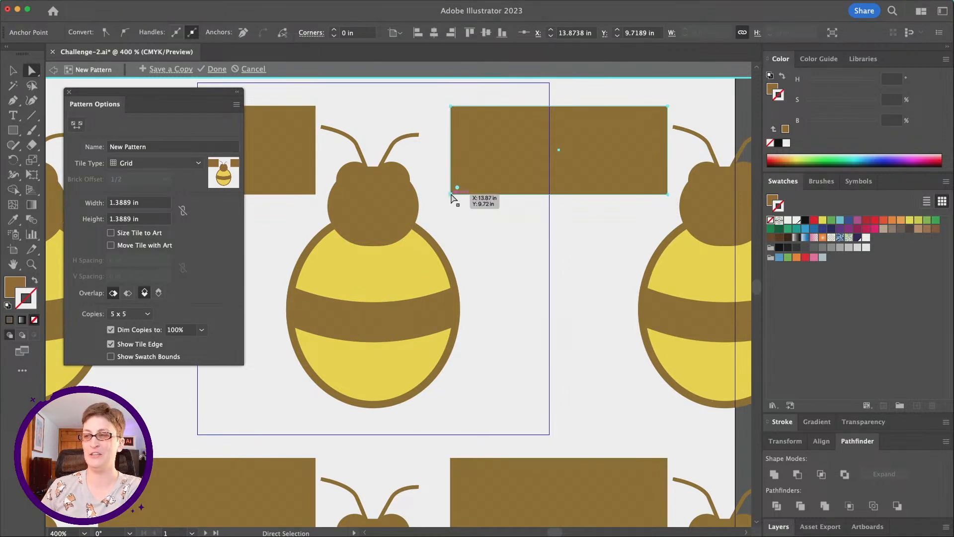
pyautogui.moveTo(451, 195); pyautogui.dragTo(452, 138)
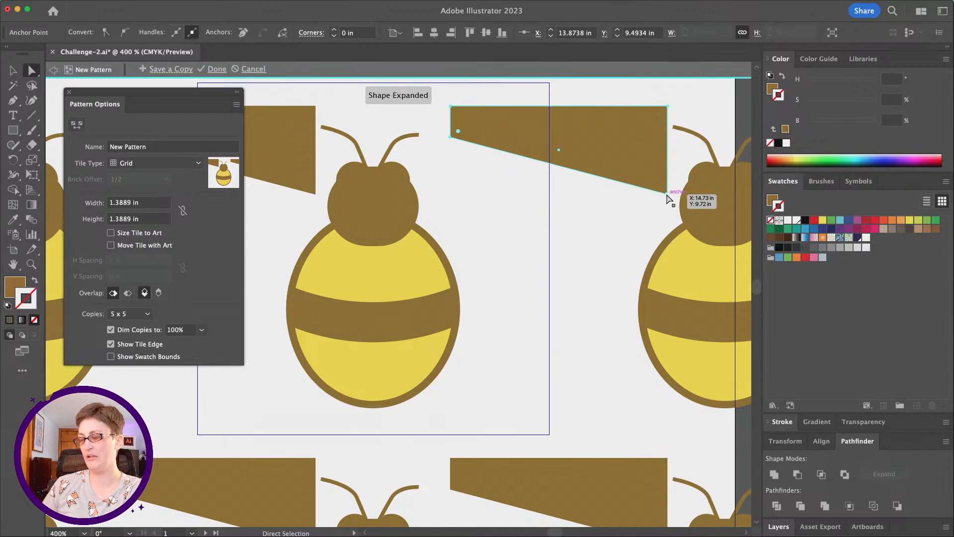
pyautogui.moveTo(667, 194); pyautogui.dragTo(662, 226)
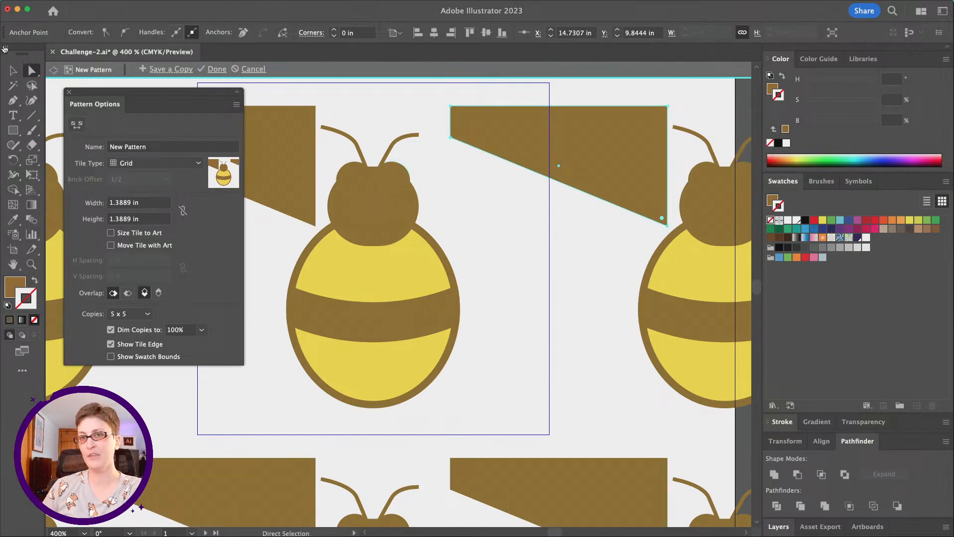
# - Move the tapered wing left inside the pattern tile, over the bee's head and antennae
pyautogui.press('v')
pyautogui.moveTo(573, 108); pyautogui.dragTo(568, 112)
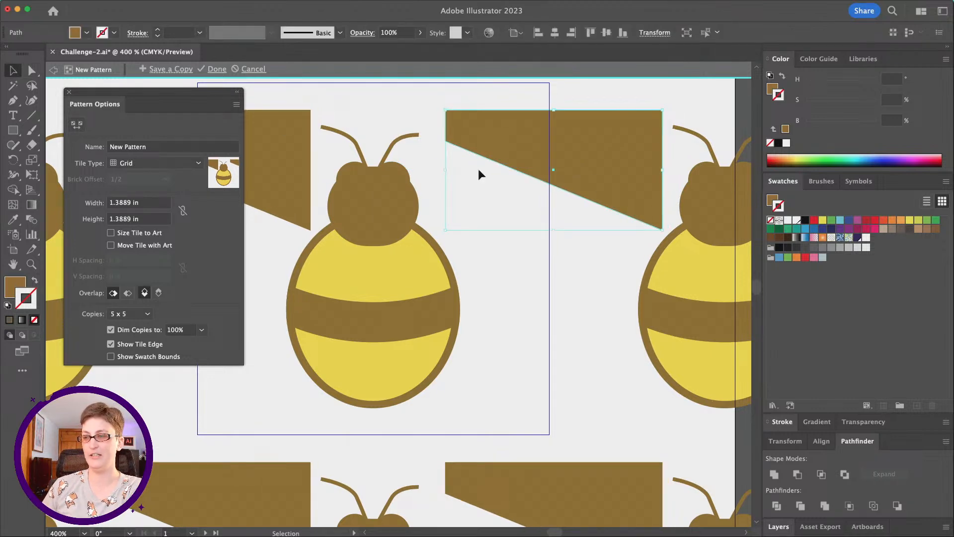
pyautogui.moveTo(616, 171); pyautogui.dragTo(472, 174)
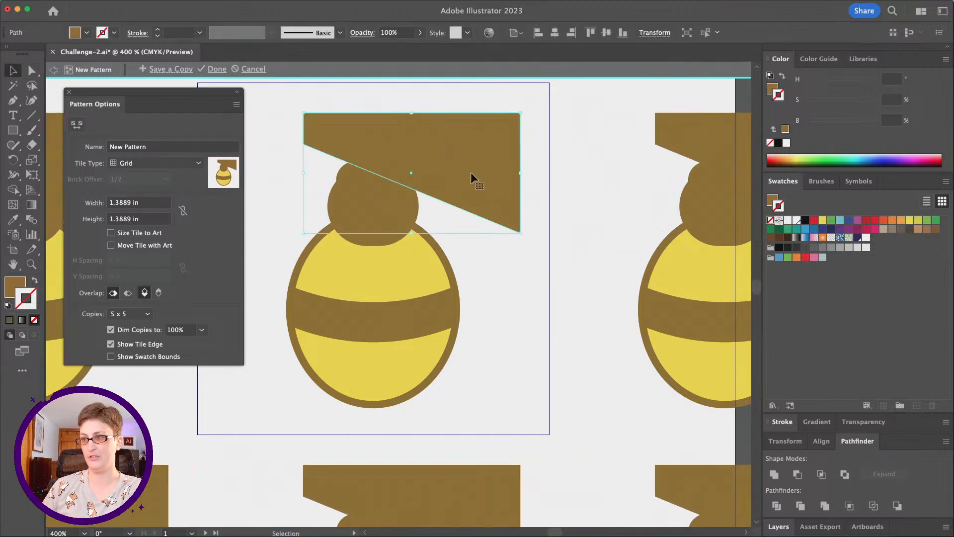
# - Round all four corners of the wing together to a radius of about 0.0739 in
pyautogui.press('a')
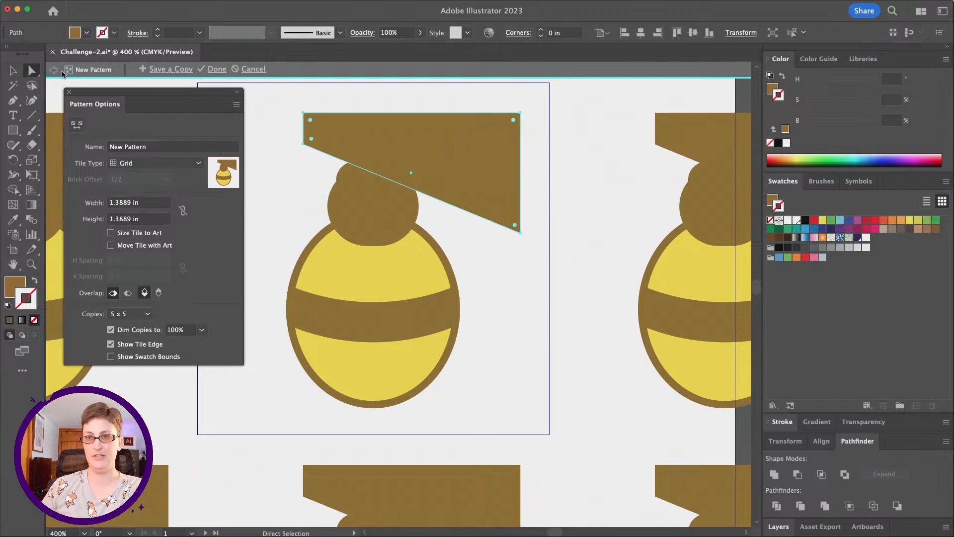
pyautogui.click(13, 70)
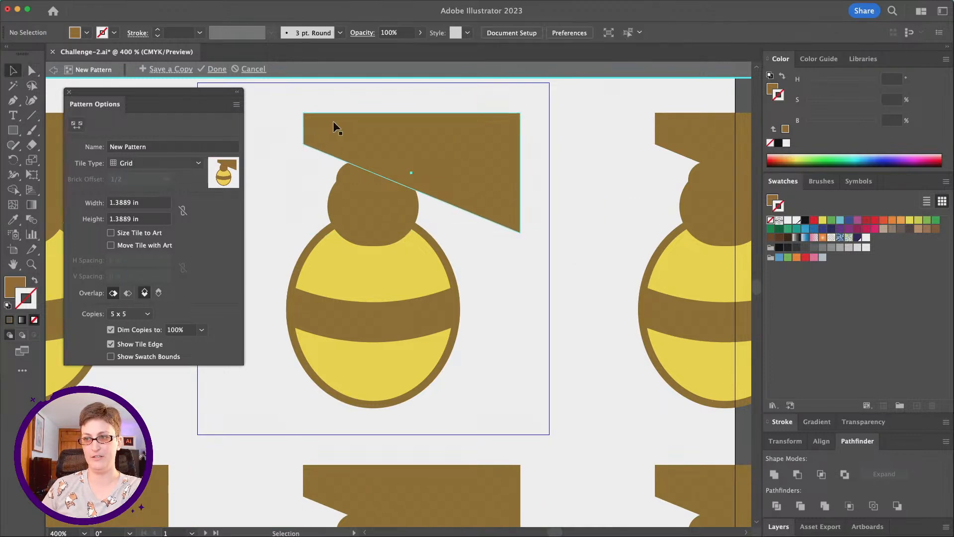
pyautogui.click(30, 71)
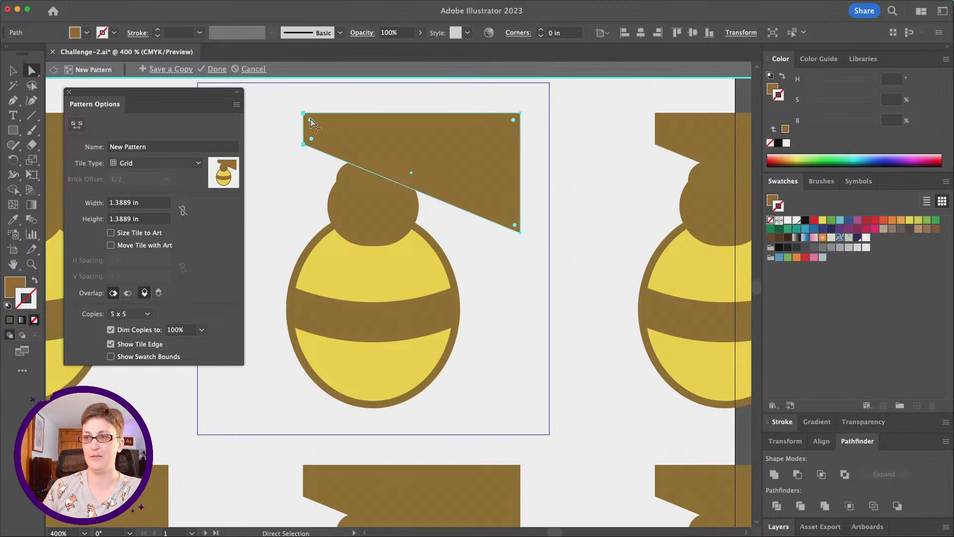
pyautogui.moveTo(311, 123); pyautogui.dragTo(551, 288)
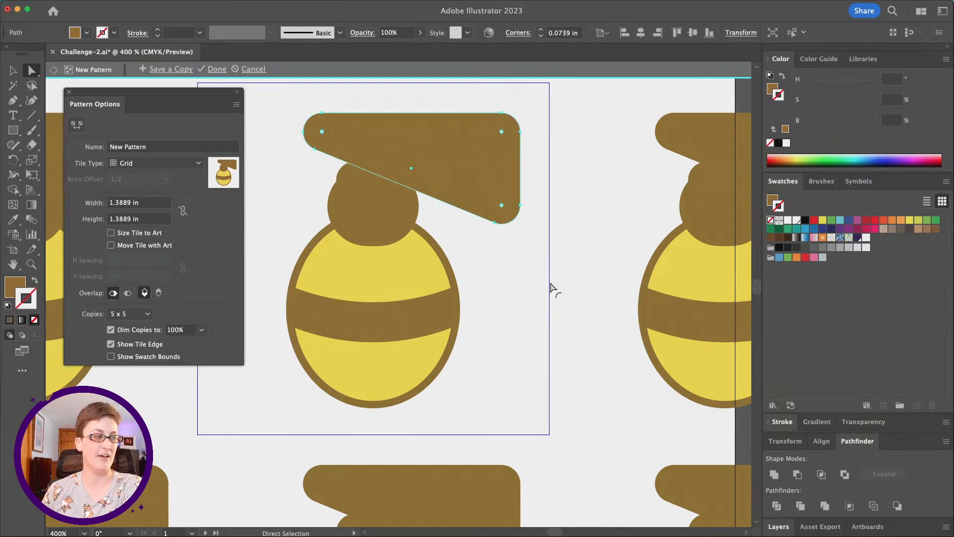
# - Round only the two corners at the wing's wide end further, to a radius of about 0.1905 in
pyautogui.moveTo(321, 132); pyautogui.dragTo(363, 148)
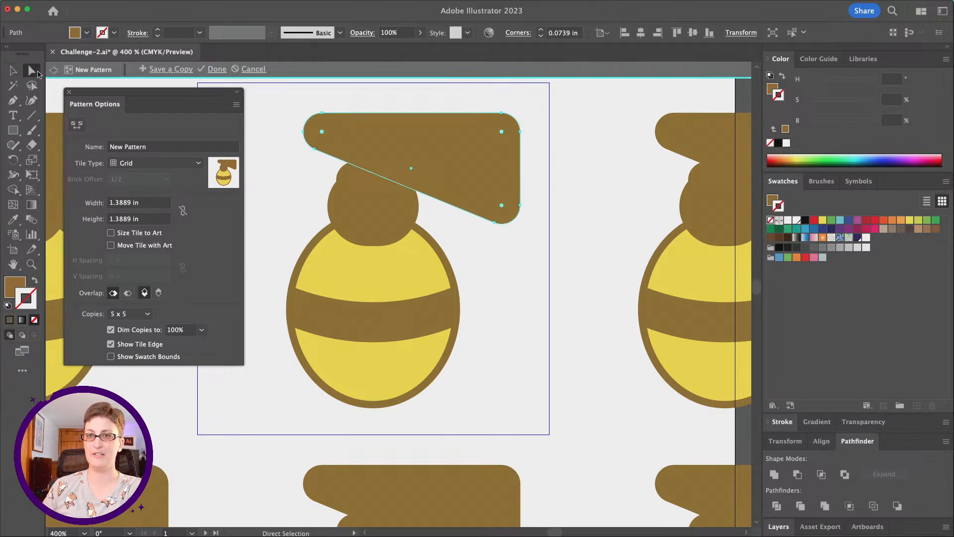
pyautogui.moveTo(473, 89); pyautogui.dragTo(530, 245)
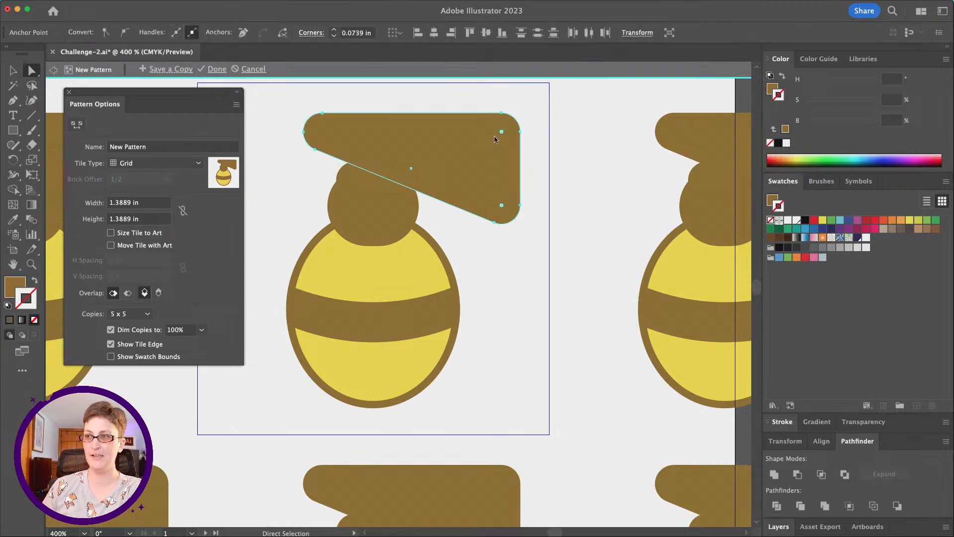
pyautogui.moveTo(501, 133); pyautogui.dragTo(450, 148)
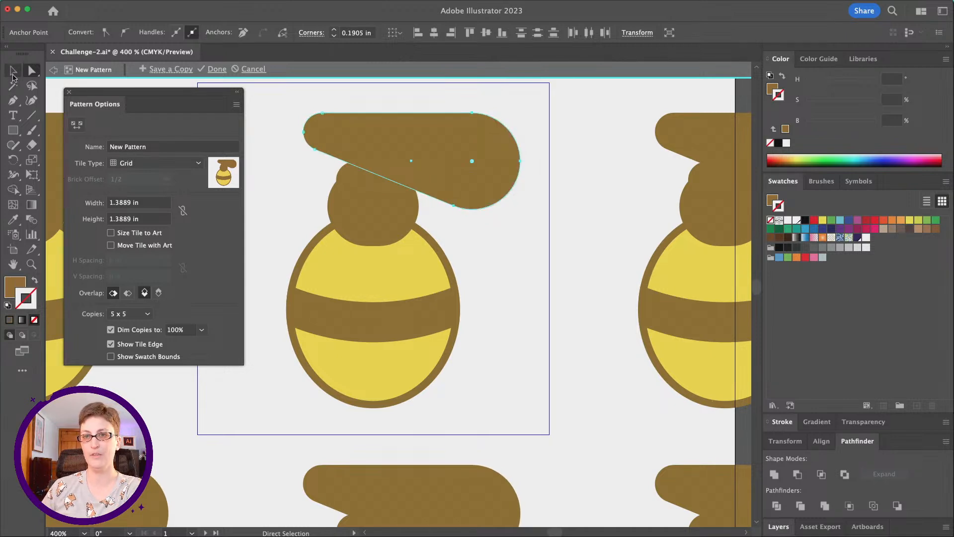
# - Change the wing's fill to pale lavender, hex edc5ff
pyautogui.click(13, 74)
pyautogui.doubleClick(14, 287)
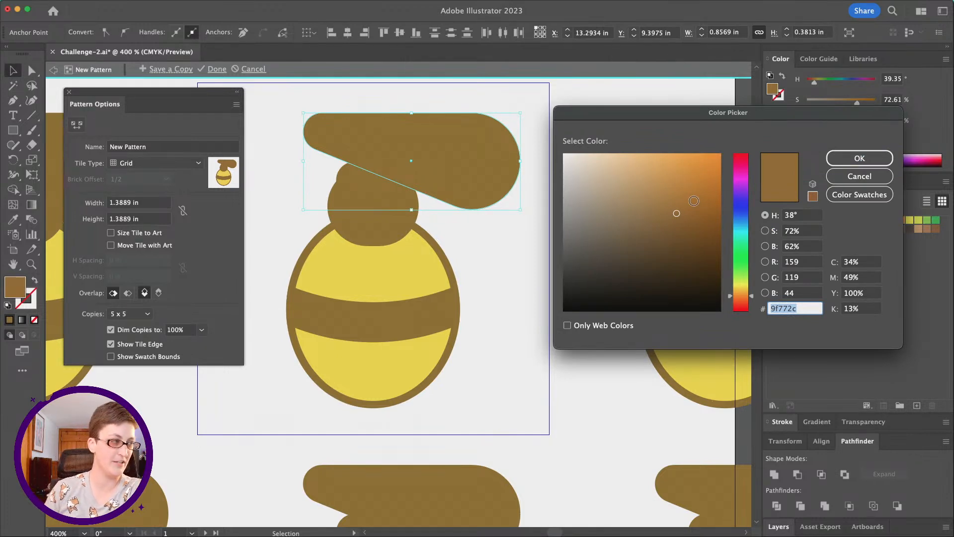
pyautogui.moveTo(676, 217); pyautogui.dragTo(522, 144)
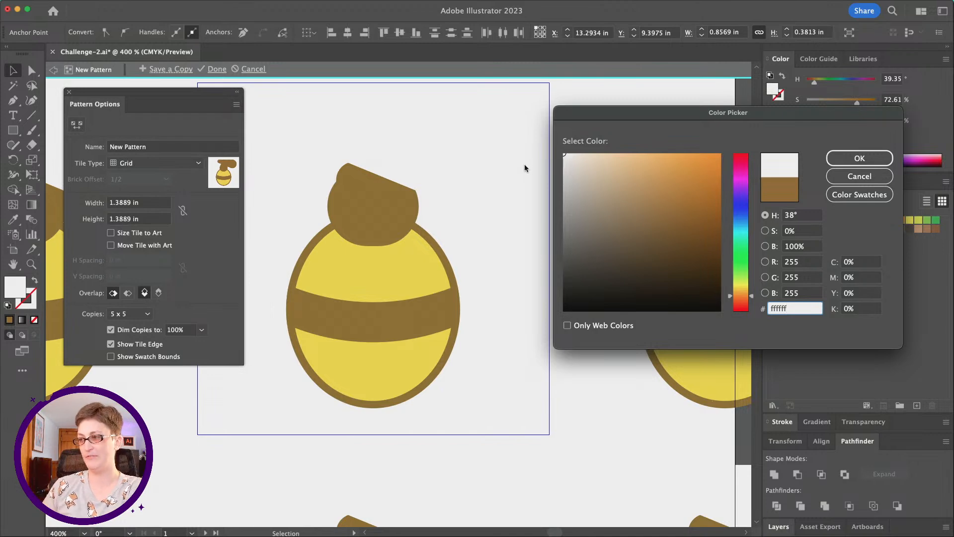
pyautogui.click(625, 157)
pyautogui.moveTo(625, 156); pyautogui.dragTo(630, 152)
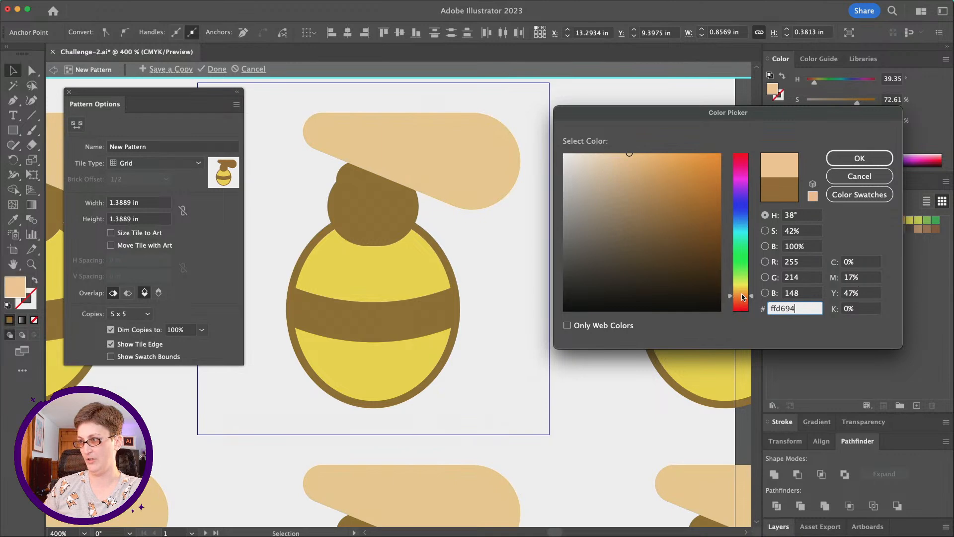
pyautogui.moveTo(743, 298); pyautogui.dragTo(733, 189)
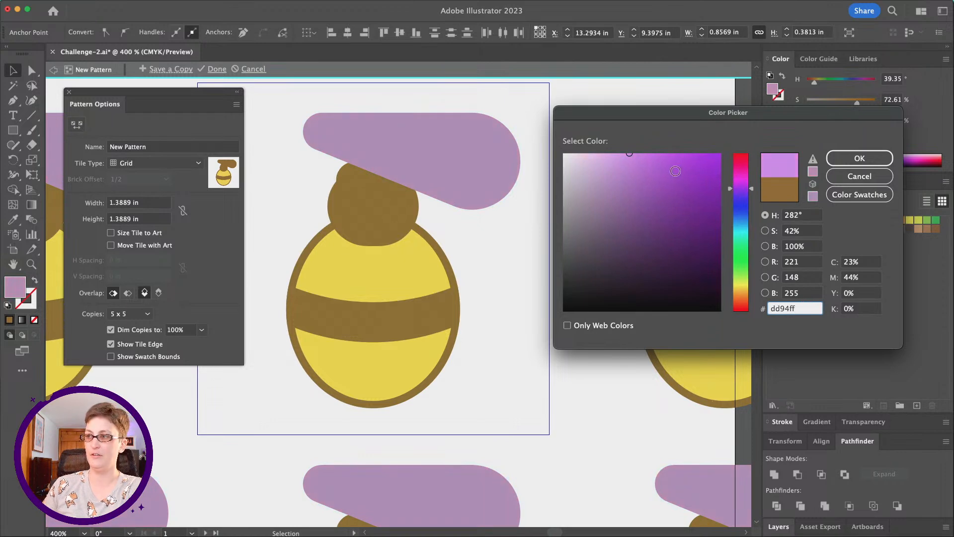
pyautogui.moveTo(633, 162)
pyautogui.mouseDown()
pyautogui.moveTo(607, 147)
pyautogui.moveTo(599, 154)
pyautogui.mouseUp()
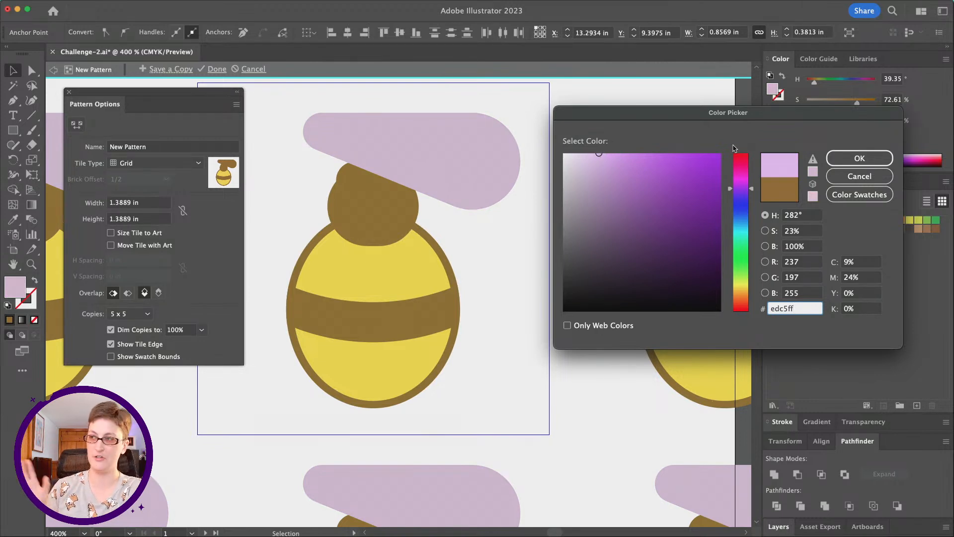
pyautogui.click(846, 162)
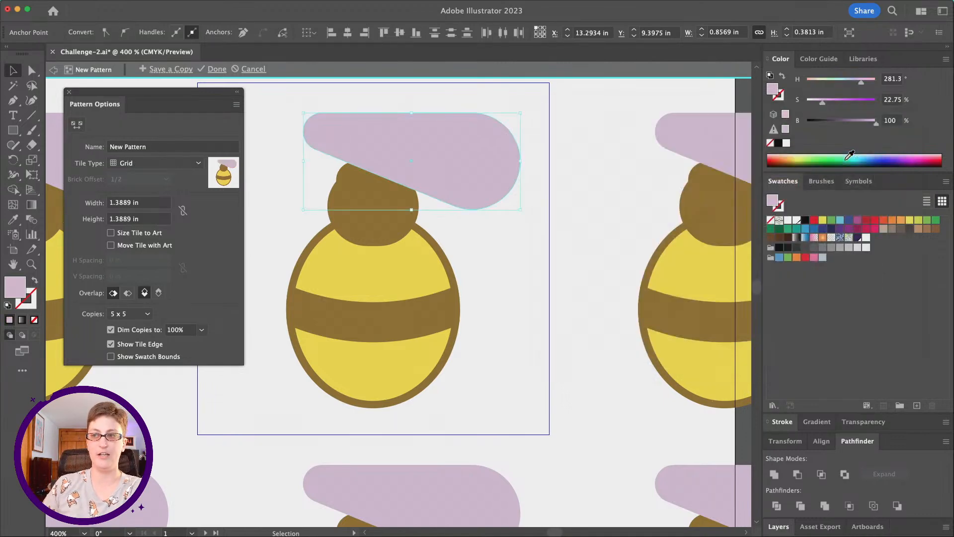
# - Move the wing down onto the bee's striped body and set its opacity to 60%
pyautogui.moveTo(383, 123); pyautogui.dragTo(452, 284)
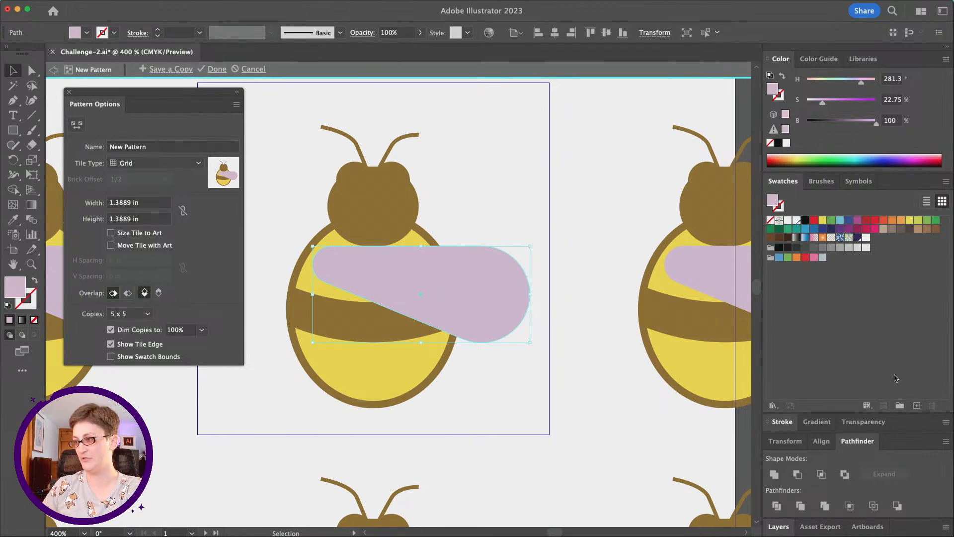
pyautogui.click(864, 422)
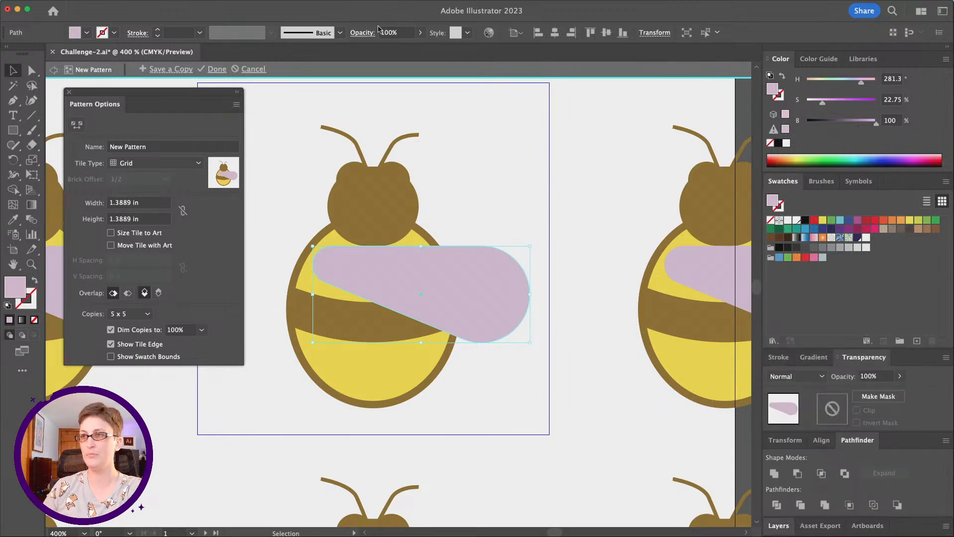
pyautogui.click(397, 32)
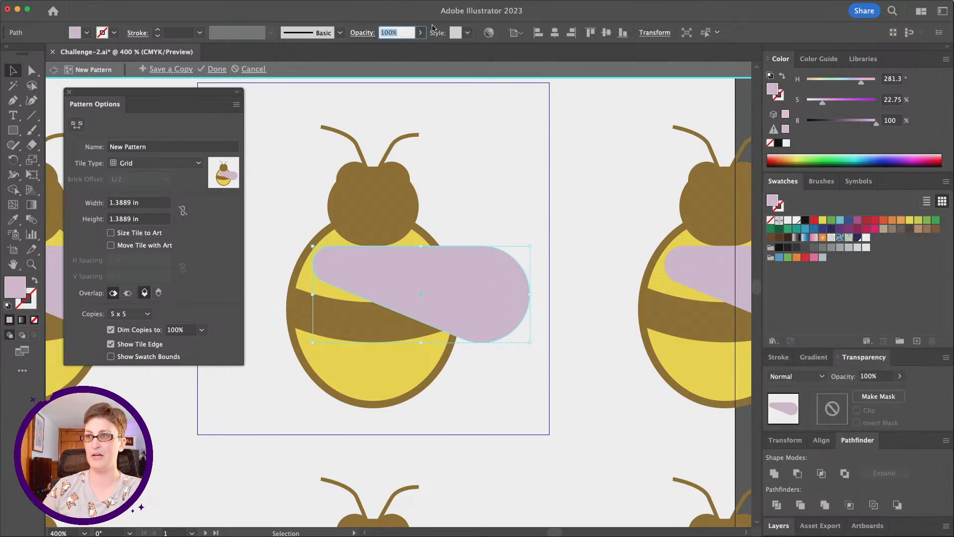
pyautogui.press('Return')
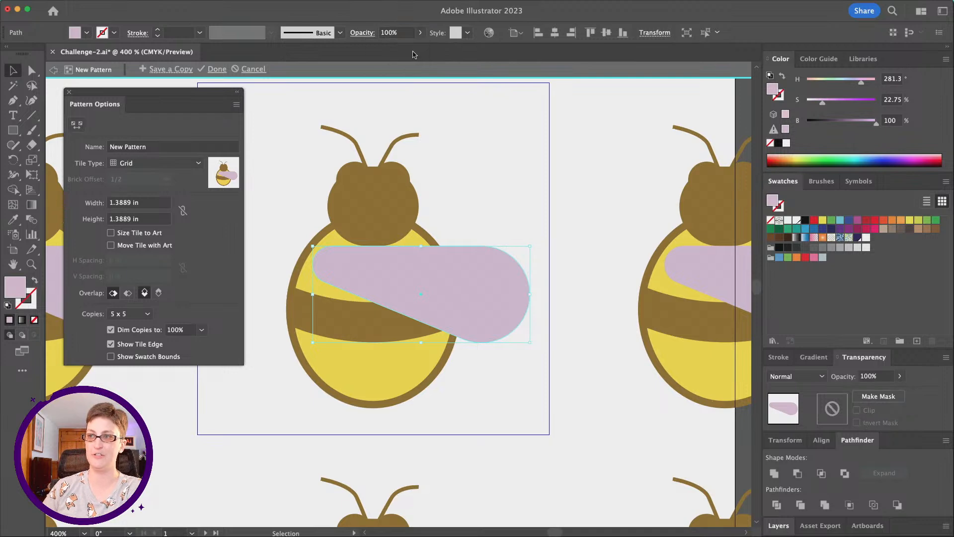
pyautogui.click(420, 32)
pyautogui.moveTo(421, 48); pyautogui.dragTo(401, 50)
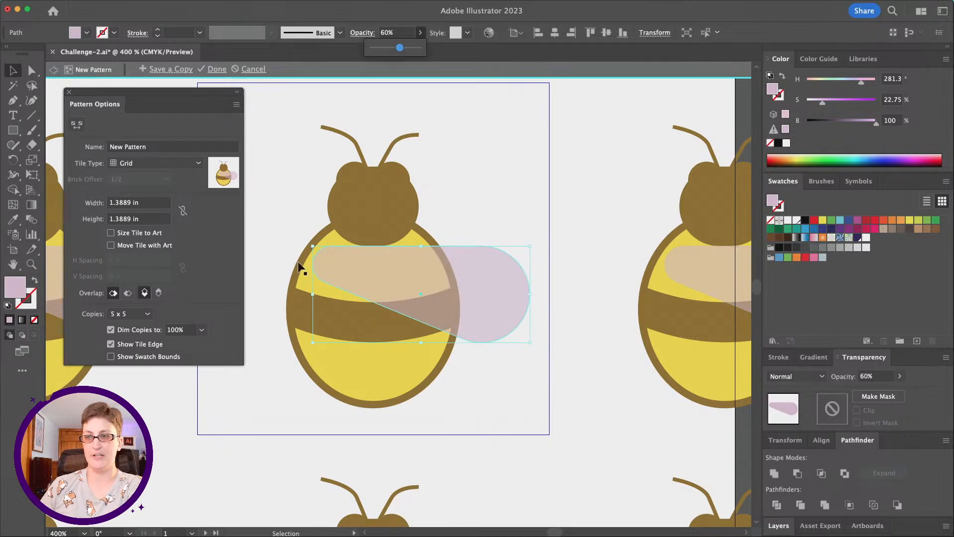
# - Shift the wing toward the body's right side and rotate it to 315° so its wide end points down and outward
pyautogui.moveTo(371, 268); pyautogui.dragTo(414, 288)
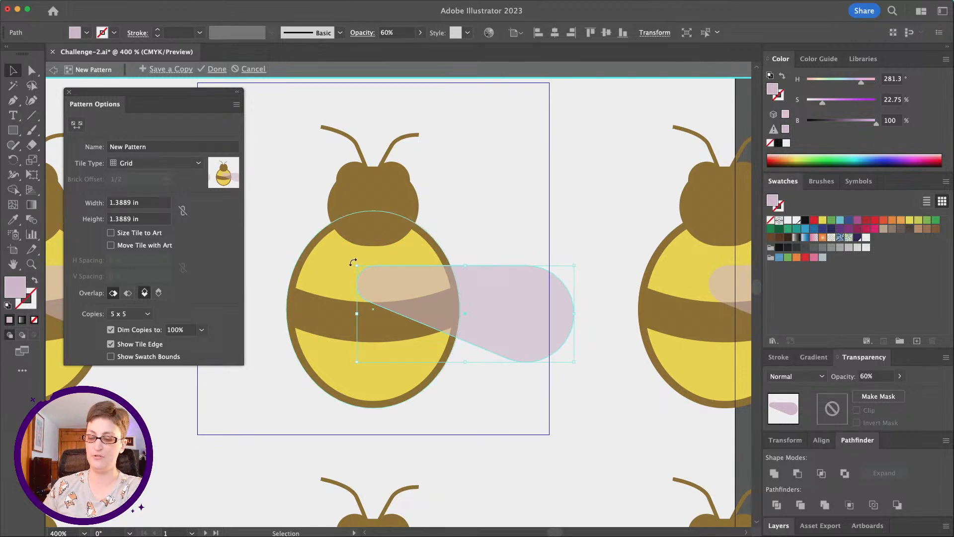
pyautogui.moveTo(353, 262); pyautogui.dragTo(421, 195)
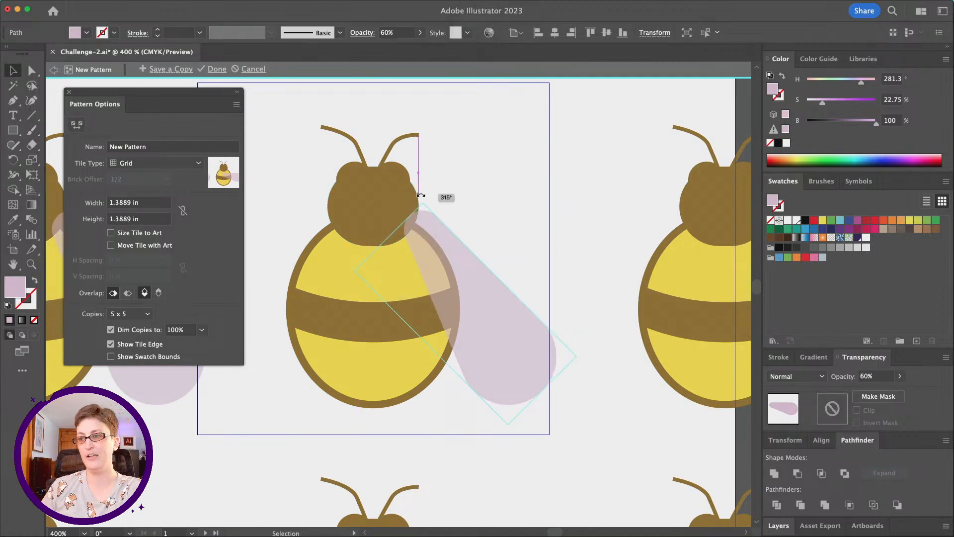
pyautogui.moveTo(421, 195); pyautogui.dragTo(421, 195)
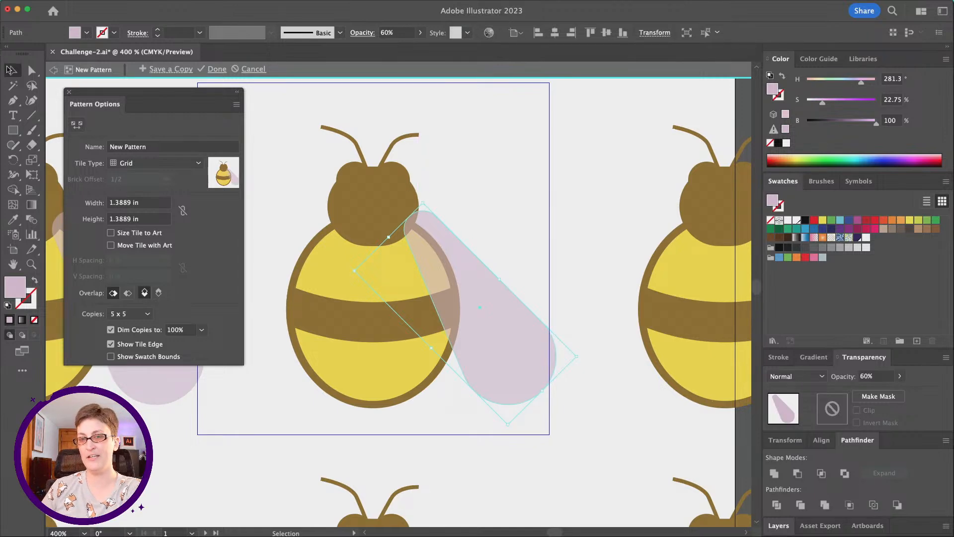
# - Move the wing so its narrow end overlaps the head's lower right, and enlarge it slightly from the wide end
pyautogui.moveTo(526, 338); pyautogui.dragTo(499, 330)
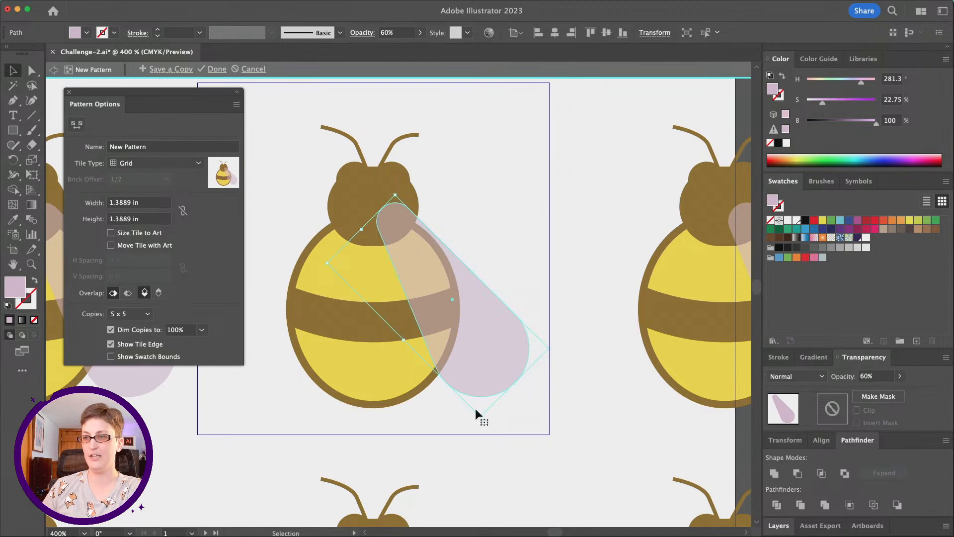
pyautogui.hscroll(-3, 435, 314)
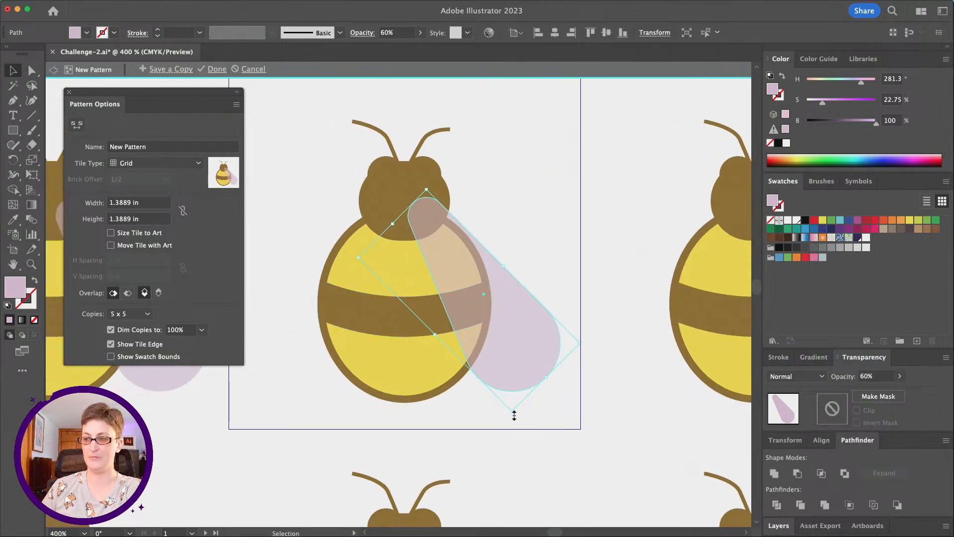
pyautogui.moveTo(513, 413); pyautogui.dragTo(518, 431)
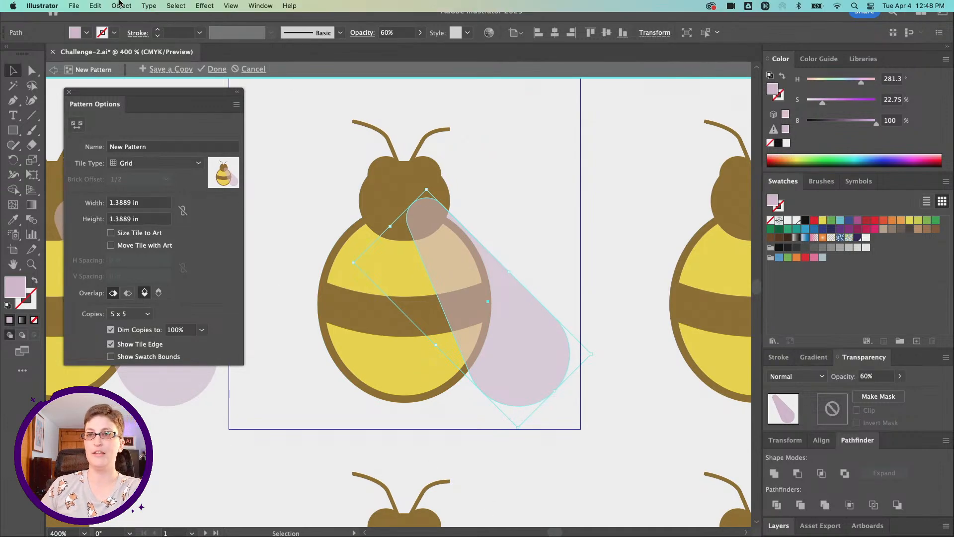
# - Try to reflect the original wing across the vertical axis without making a copy, and undo the change
pyautogui.click(121, 6)
pyautogui.moveTo(147, 22)
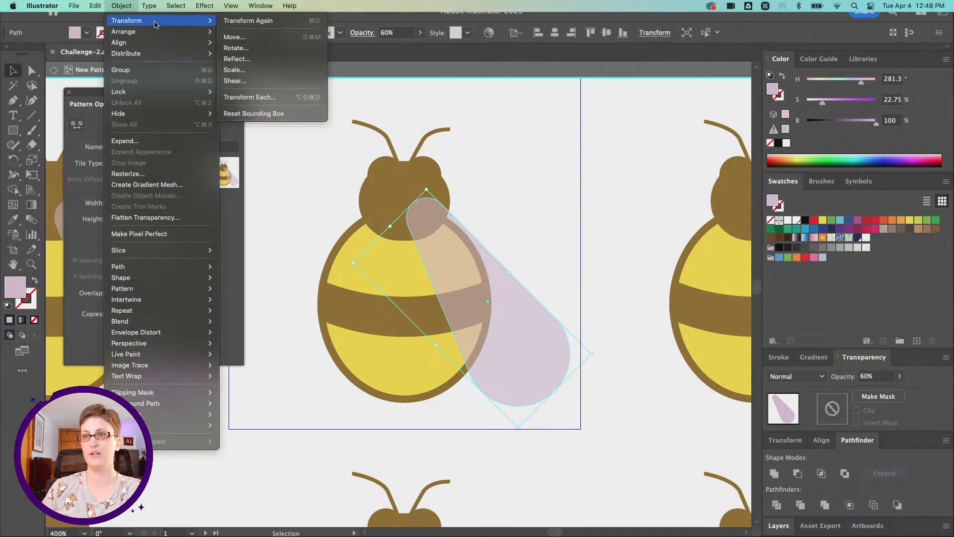
pyautogui.click(273, 58)
pyautogui.moveTo(696, 162); pyautogui.dragTo(700, 111)
pyautogui.click(637, 155)
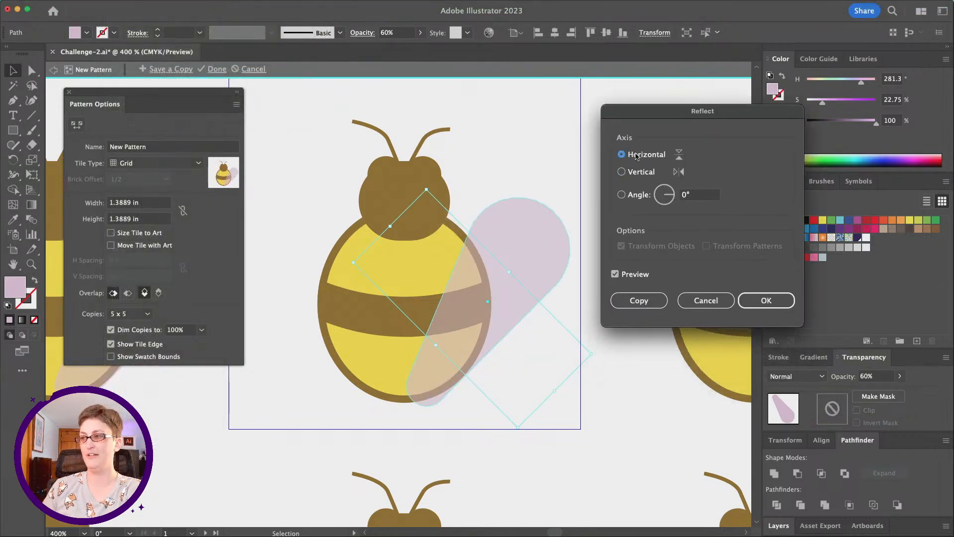
pyautogui.click(630, 175)
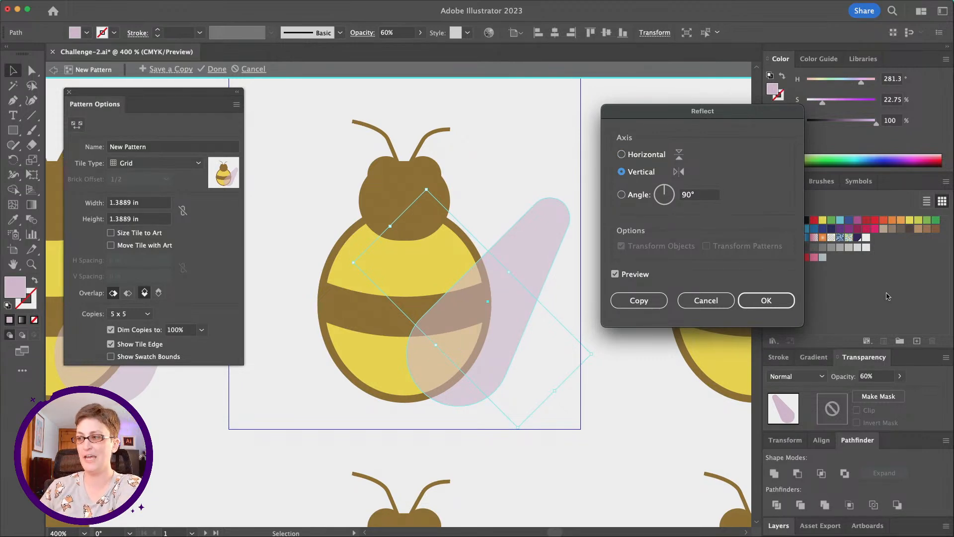
pyautogui.click(763, 309)
pyautogui.moveTo(506, 259); pyautogui.dragTo(532, 260)
pyautogui.press('super+z')
pyautogui.press('super+z')
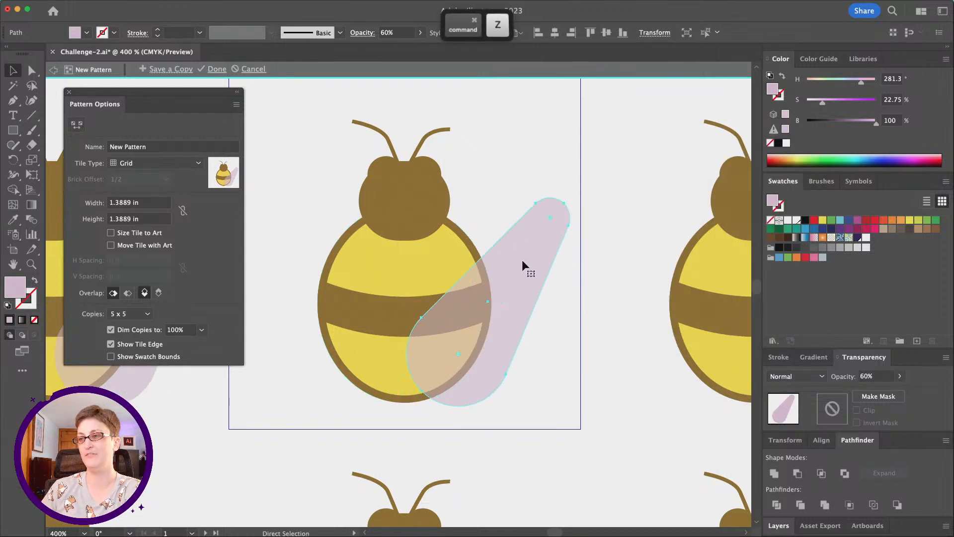
# - Make a copy of the wing reflected across the vertical axis and place it on the bee's opposite side, overlapping the head symmetrically
pyautogui.click(122, 5)
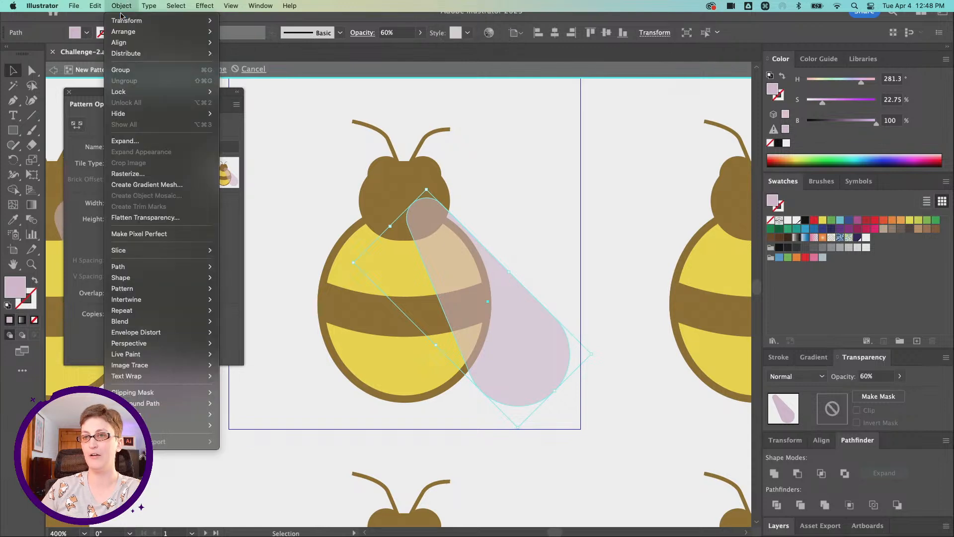
pyautogui.moveTo(127, 21)
pyautogui.click(268, 58)
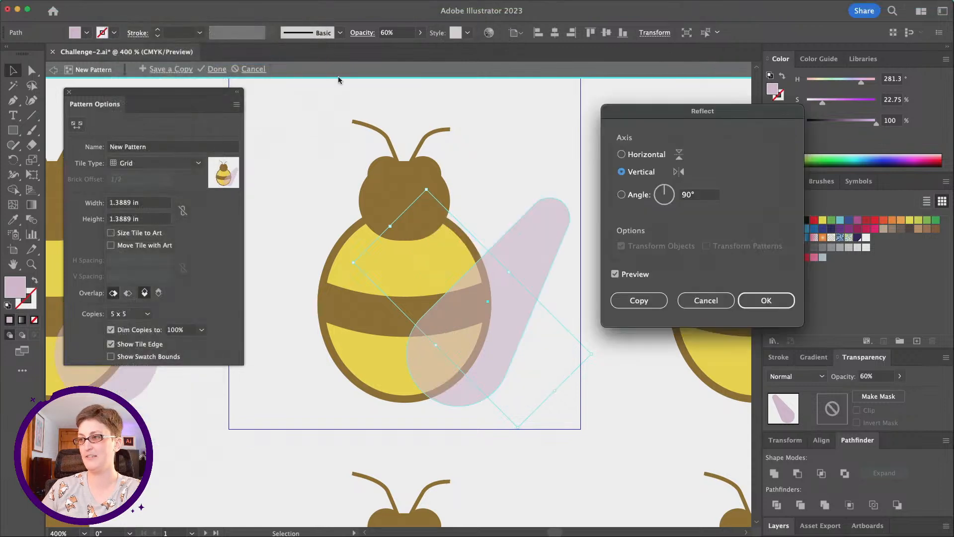
pyautogui.click(652, 307)
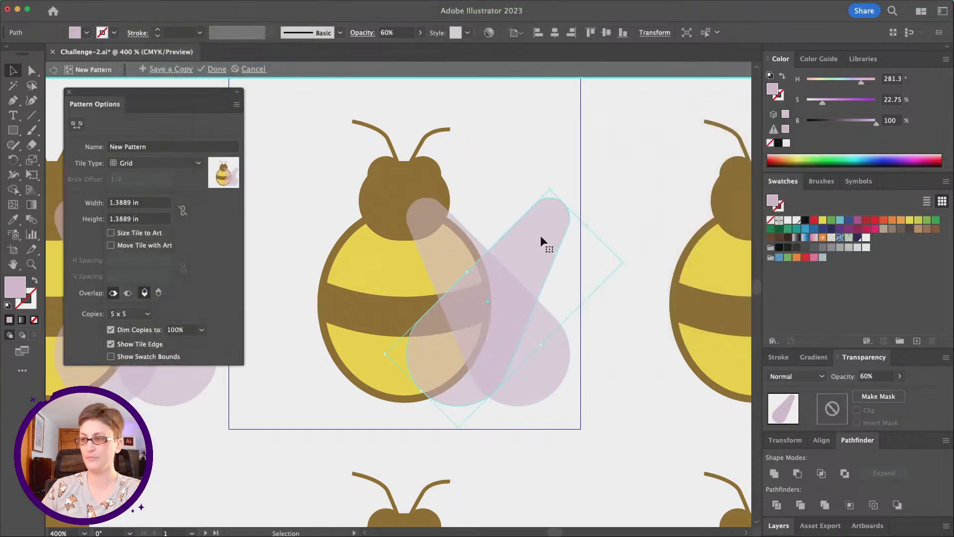
pyautogui.moveTo(541, 235); pyautogui.dragTo(374, 236)
pyautogui.keyDown('shift'); pyautogui.click(532, 329); pyautogui.keyUp('shift')
pyautogui.click(464, 145)
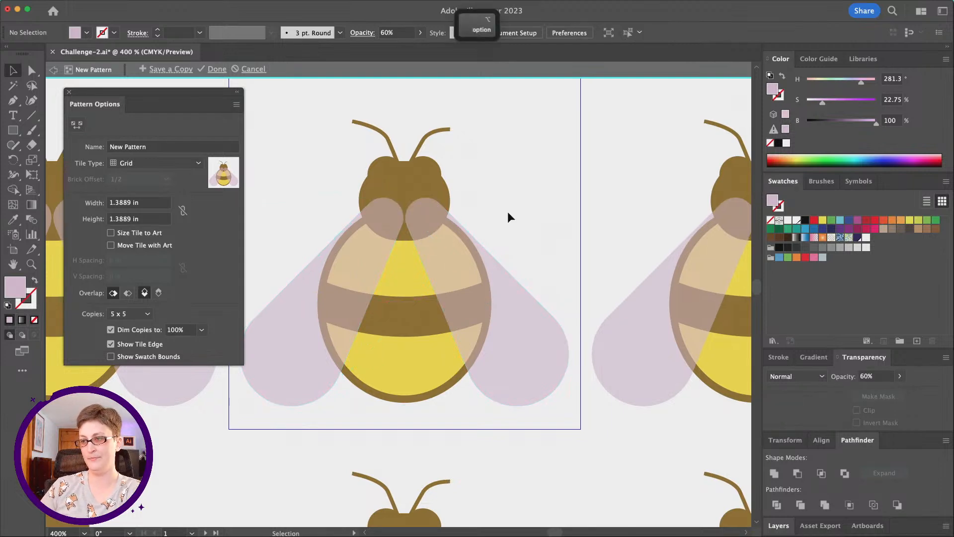
# - Size the pattern tile to the bee artwork so the repeats sit directly against each other
pyautogui.scroll(-1, 508, 211)
pyautogui.scroll(2, 508, 211)
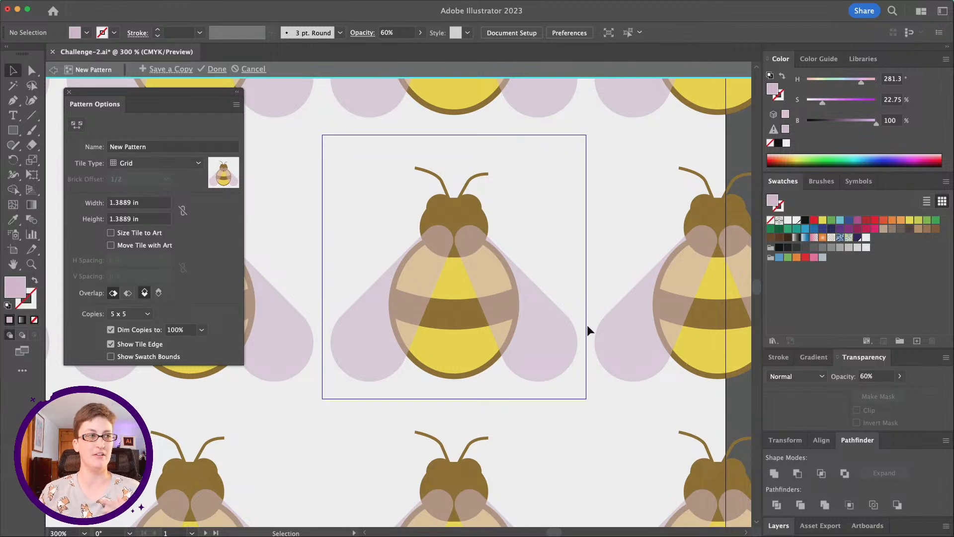
pyautogui.click(128, 237)
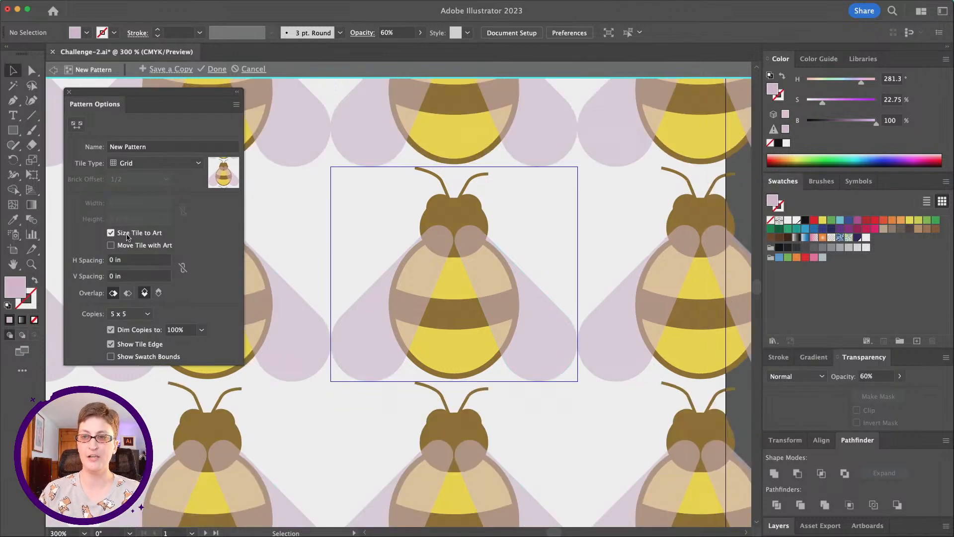
pyautogui.click(470, 171)
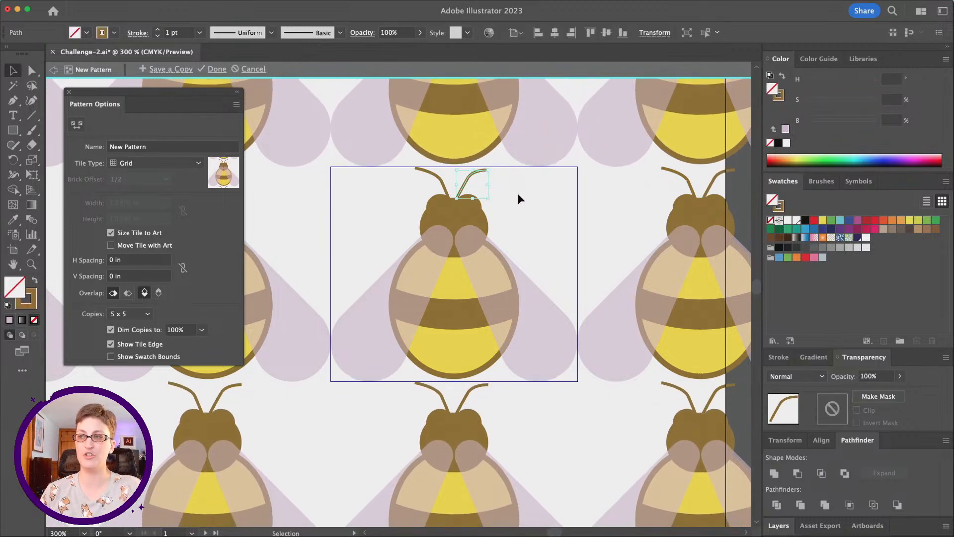
pyautogui.click(513, 194)
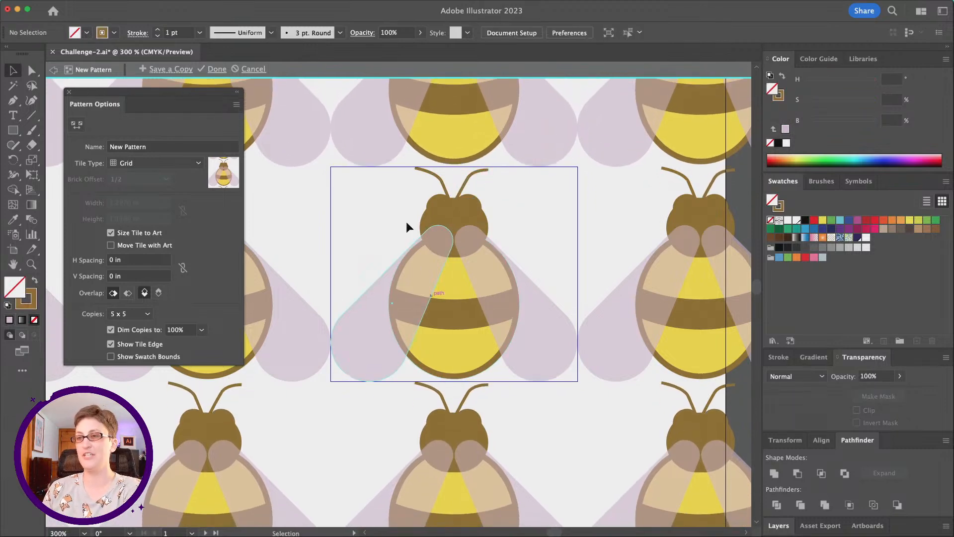
pyautogui.press('super+minus')
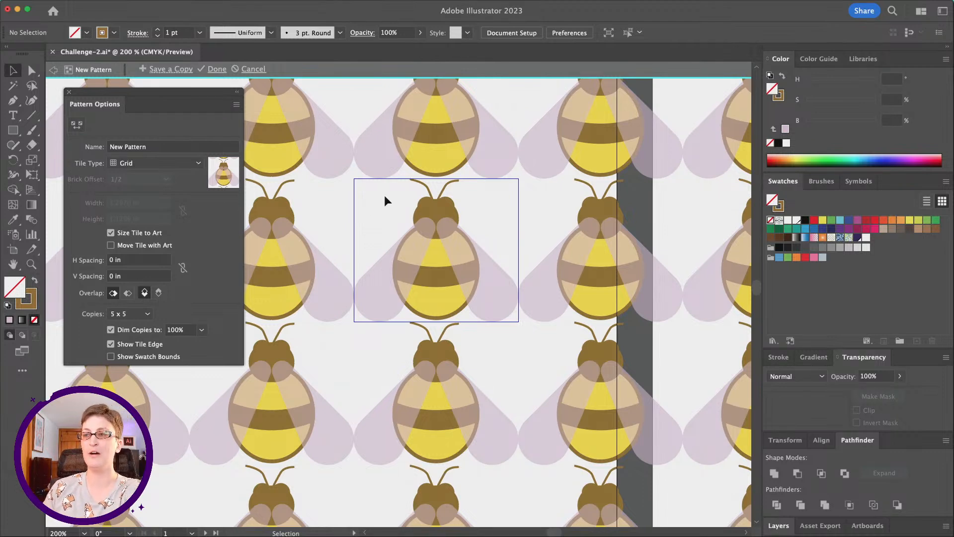
# - Try a manual tile size of 1.625 in wide by 1.25 in high, and return to sizing the tile to the art
pyautogui.click(113, 234)
pyautogui.click(157, 201)
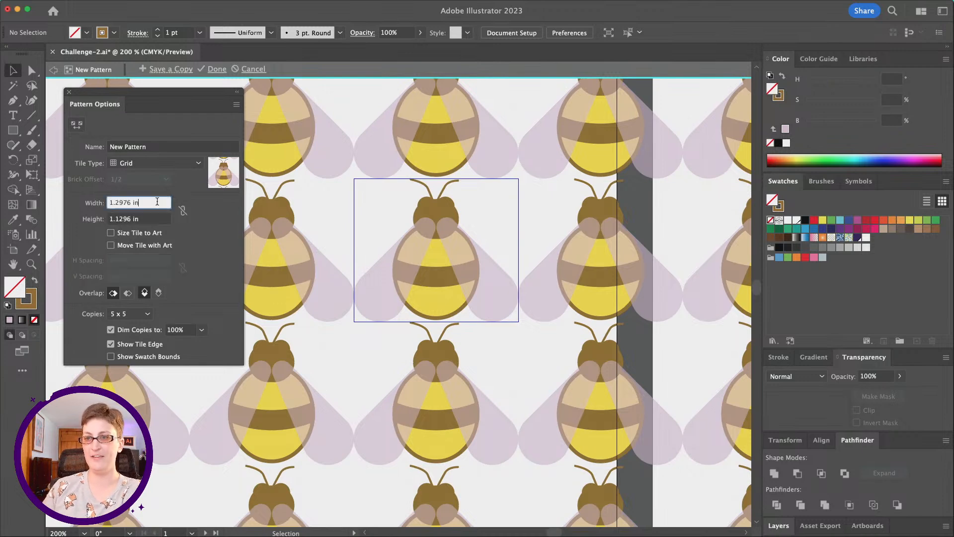
pyautogui.write('1.625')
pyautogui.press('Return')
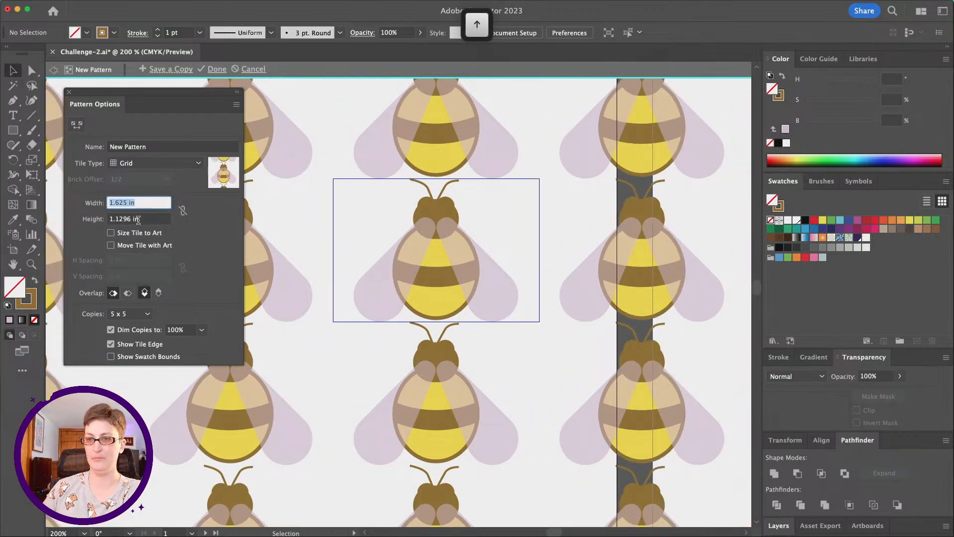
pyautogui.click(139, 219)
pyautogui.write('1.375')
pyautogui.press('Return')
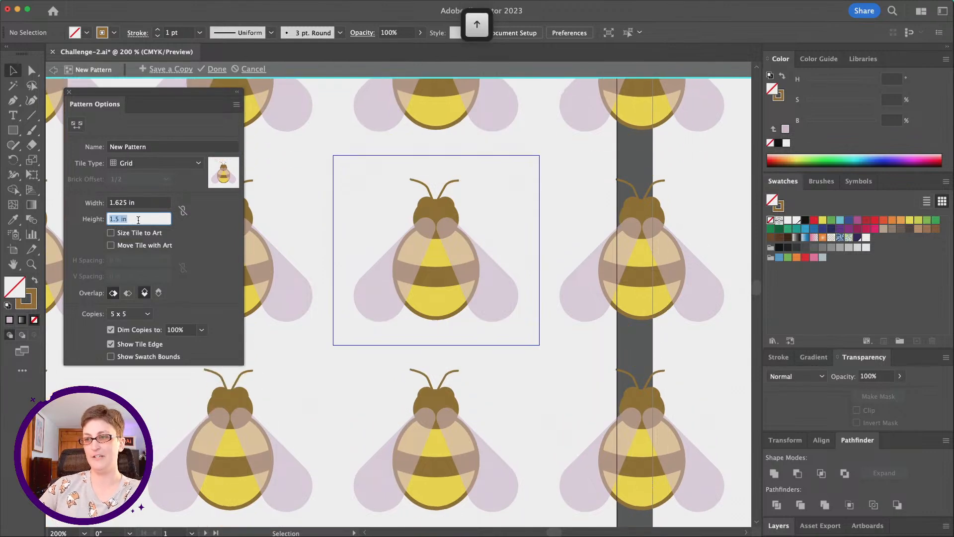
pyautogui.write('1.25')
pyautogui.press('Return')
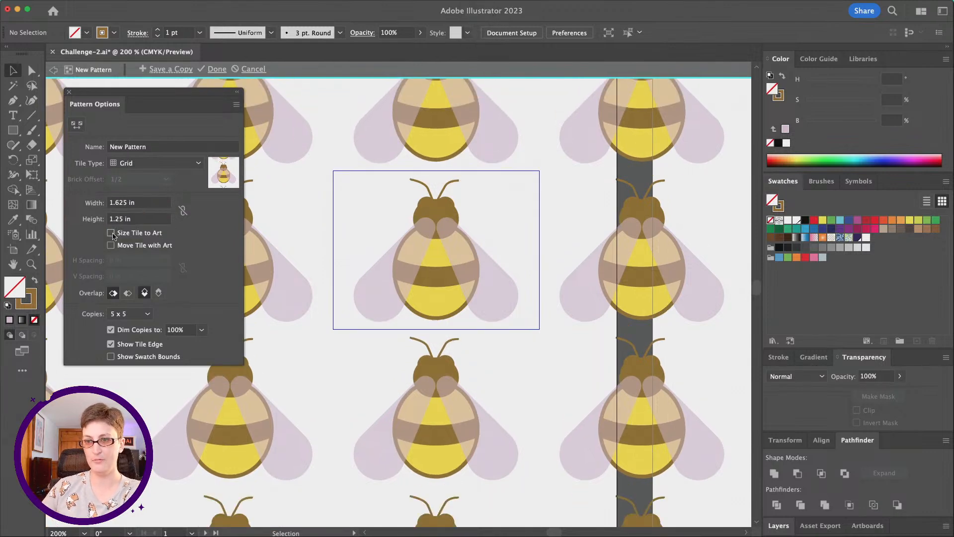
pyautogui.click(111, 233)
# - Try the Brick by Row, Brick by Column and Hex by Row tile types on the bee pattern
pyautogui.hscroll(-2, 348, 292)
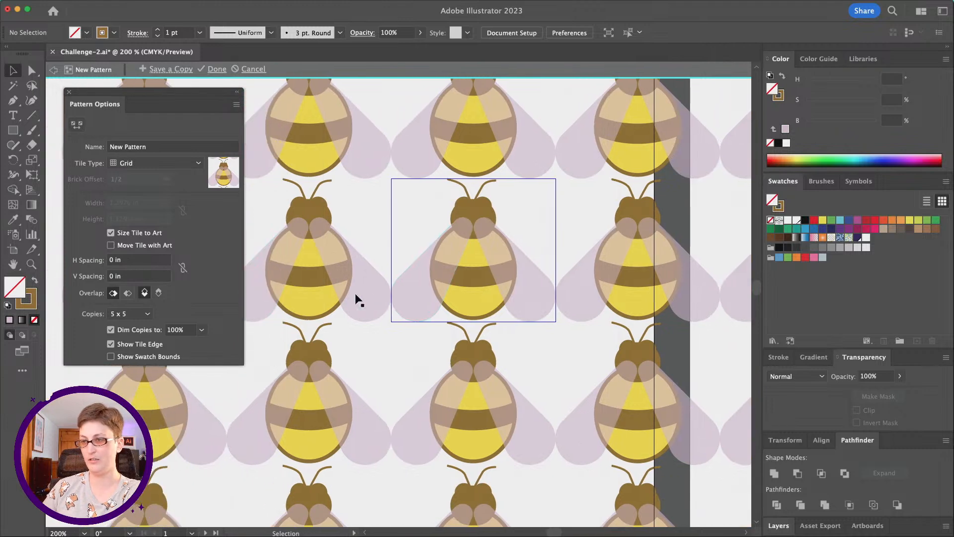
pyautogui.scroll(-1, 357, 297)
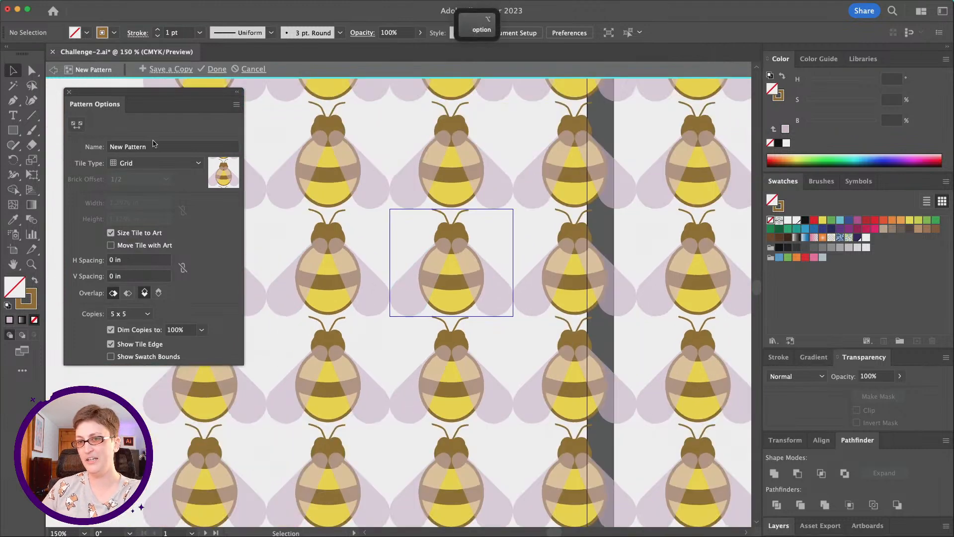
pyautogui.click(198, 165)
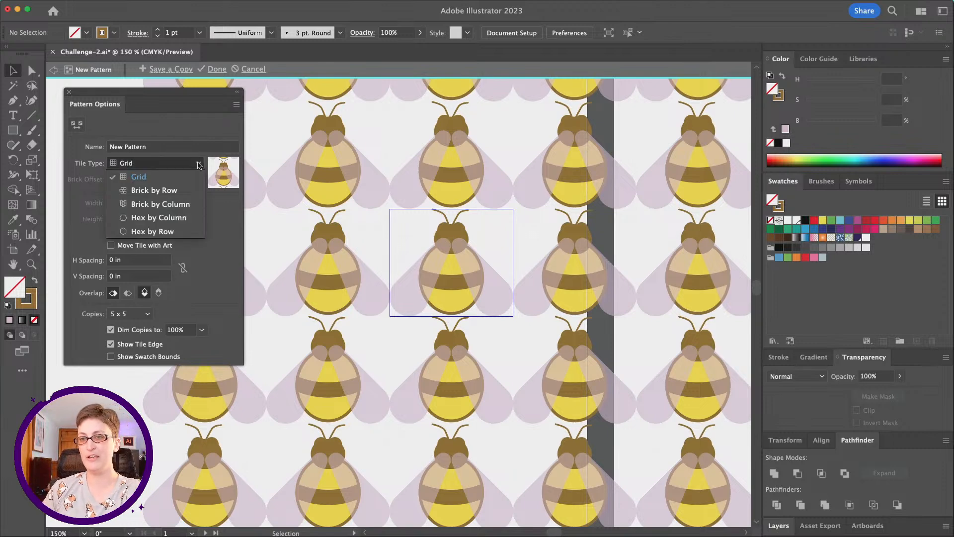
pyautogui.click(171, 189)
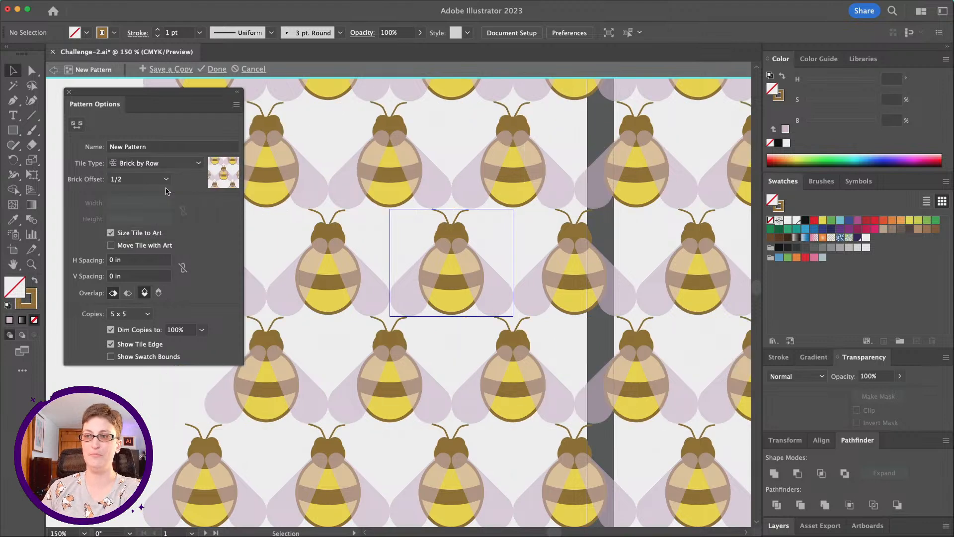
pyautogui.click(197, 165)
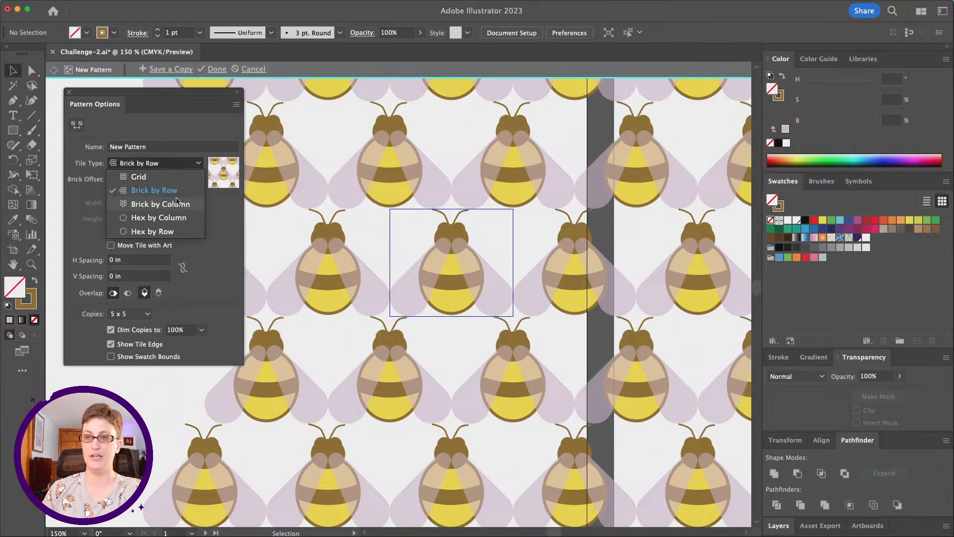
pyautogui.click(193, 203)
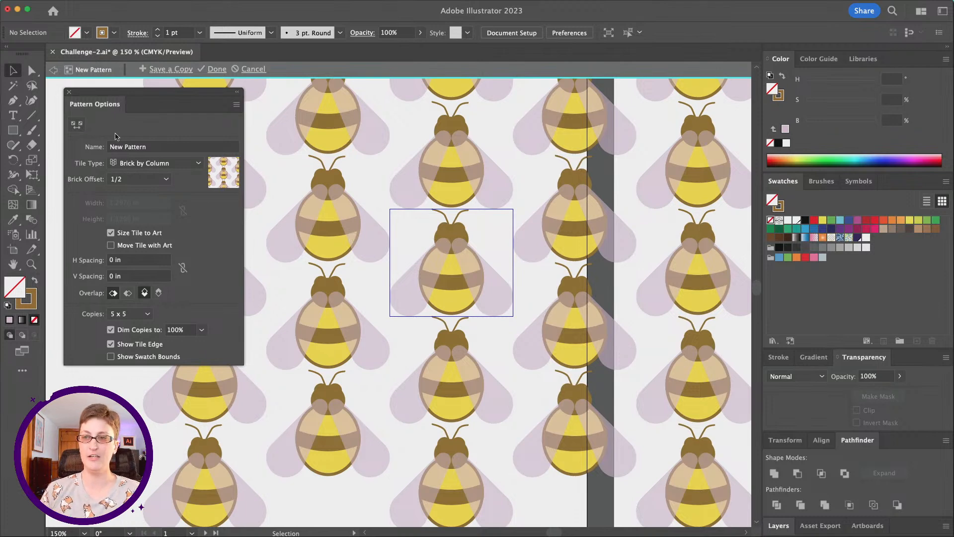
pyautogui.click(196, 165)
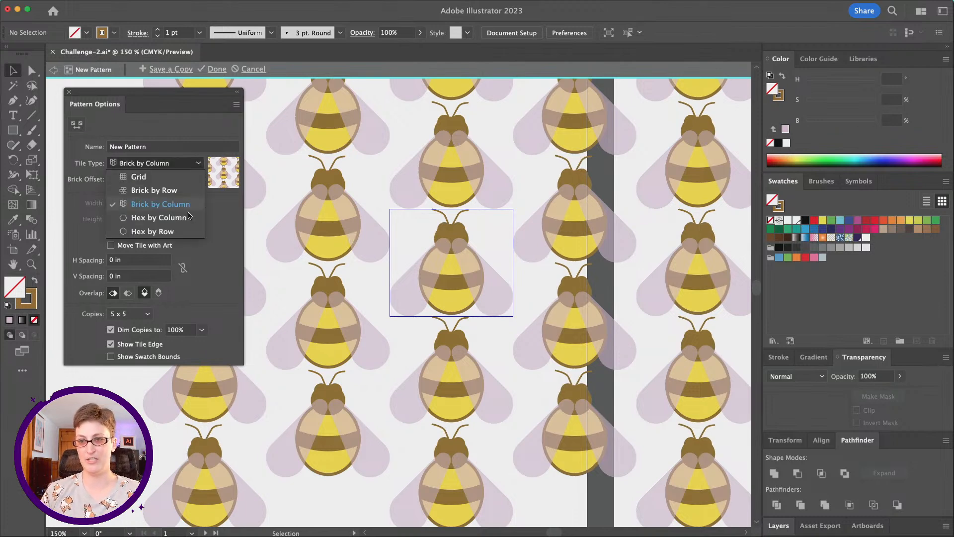
pyautogui.click(185, 229)
# - Set the pattern's tile type to Hex by Column
pyautogui.click(197, 164)
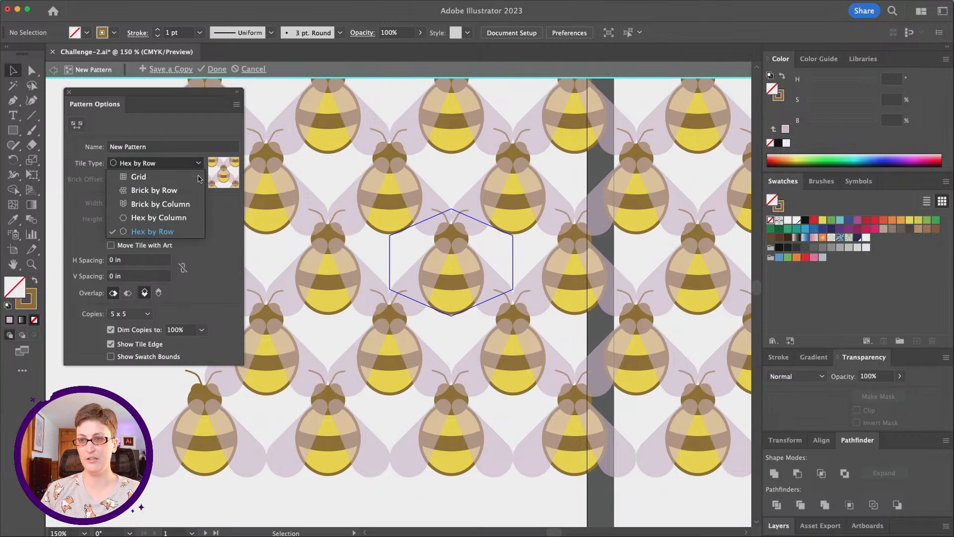
pyautogui.click(188, 220)
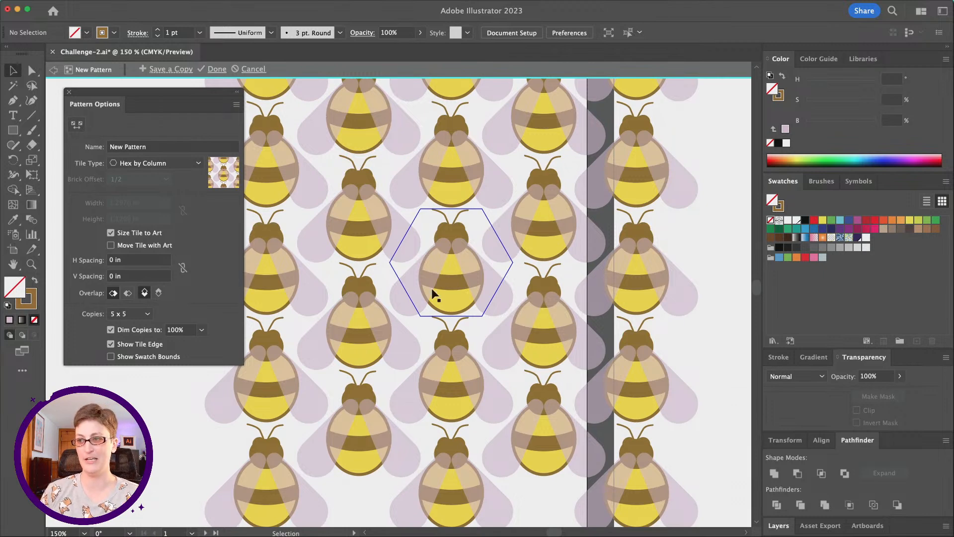
pyautogui.keyDown('alt'); pyautogui.scroll(2, 485, 280); pyautogui.keyUp('alt')
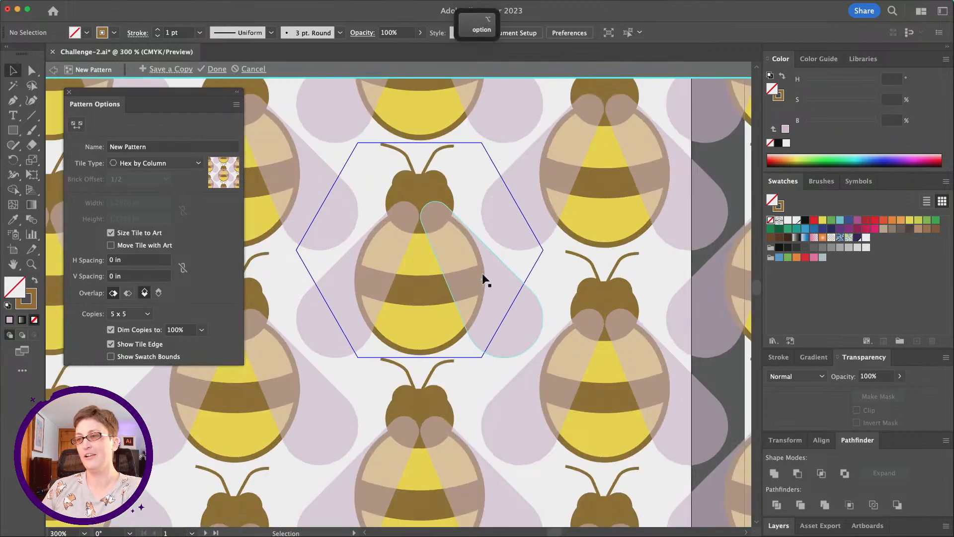
pyautogui.hscroll(-5, 485, 279)
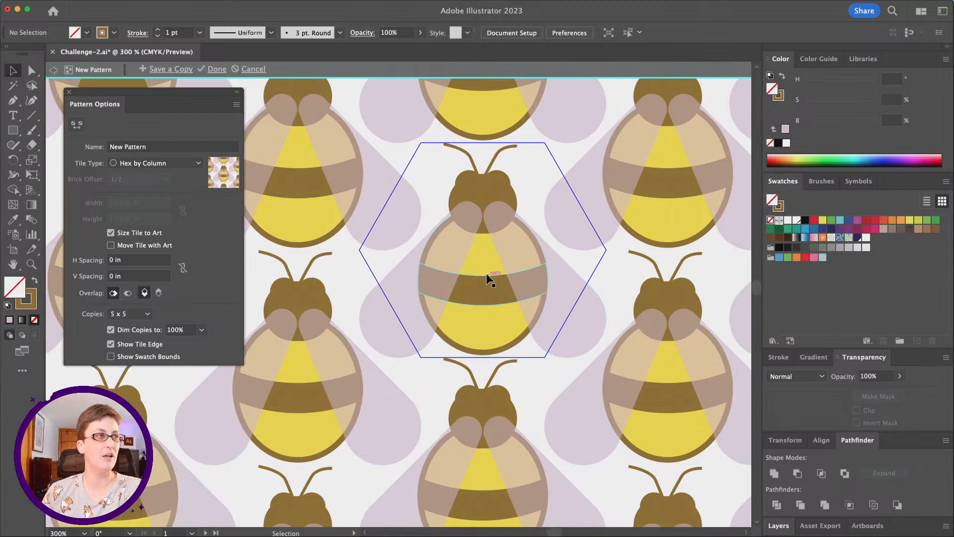
# - Draw an unfilled six-sided polygon with a brown 1 pt outline and a flat base, overlapping the bee's upper left
pyautogui.click(13, 130)
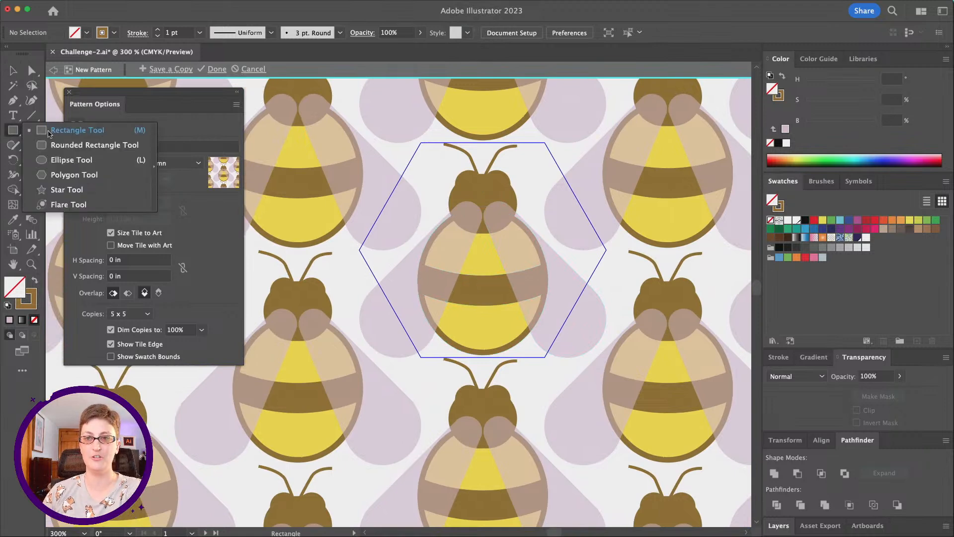
pyautogui.click(73, 175)
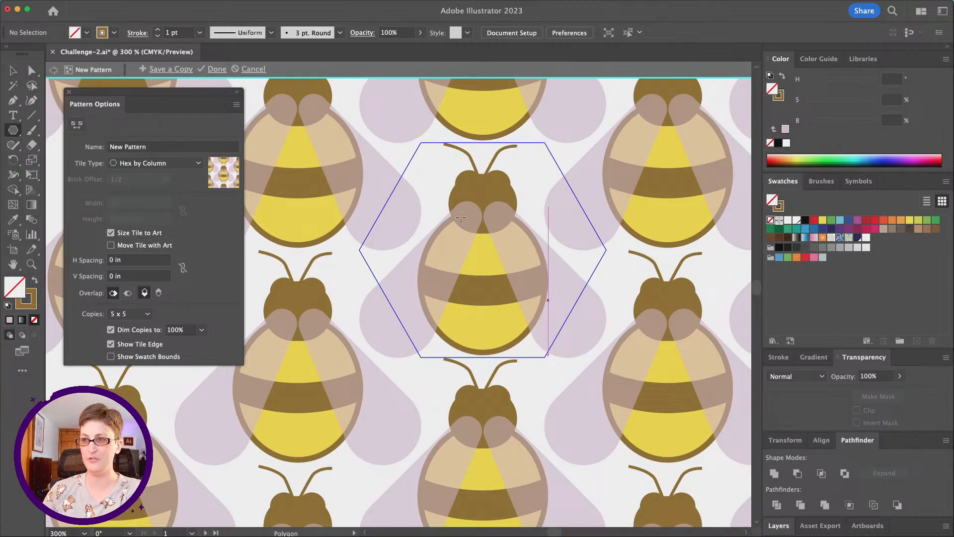
pyautogui.moveTo(371, 177); pyautogui.dragTo(383, 227)
pyautogui.press('Up')
pyautogui.press('Up')
pyautogui.press('Up')
pyautogui.press('Down')
pyautogui.press('Down')
pyautogui.press('Down')
pyautogui.press('Down')
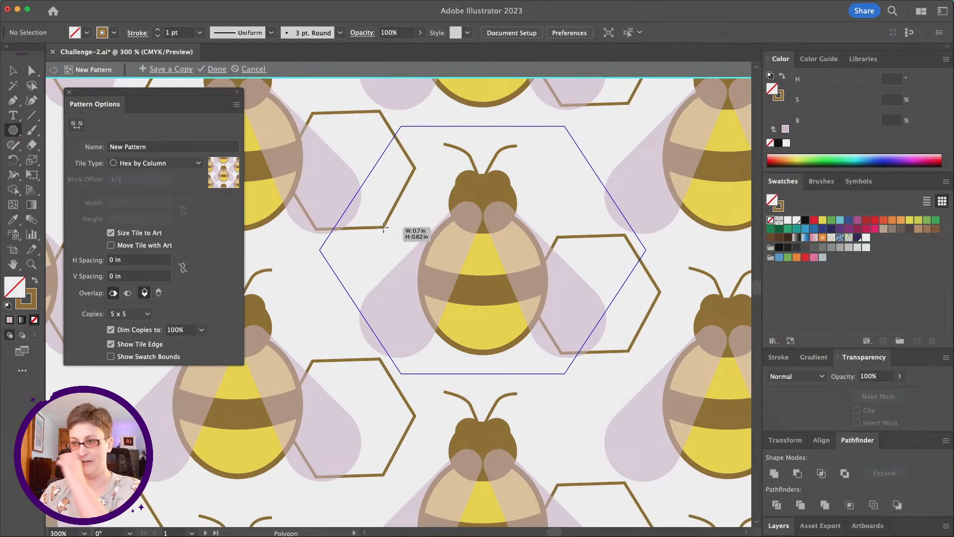
pyautogui.moveTo(383, 228); pyautogui.dragTo(384, 227)
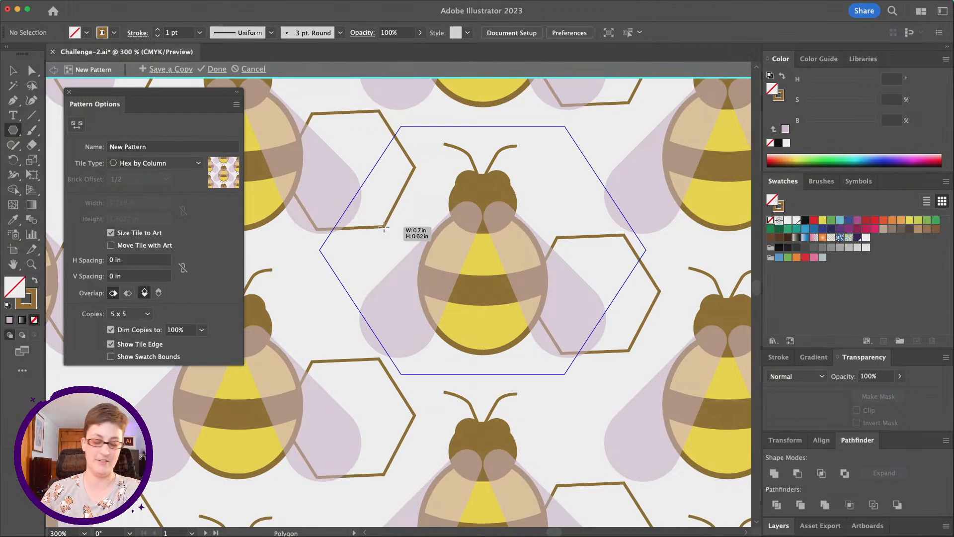
pyautogui.moveTo(384, 228); pyautogui.dragTo(469, 254)
# - Move the hexagon so it is centered around the bee and enlarge it slightly in proportion to enclose the wings
pyautogui.press('super+minus')
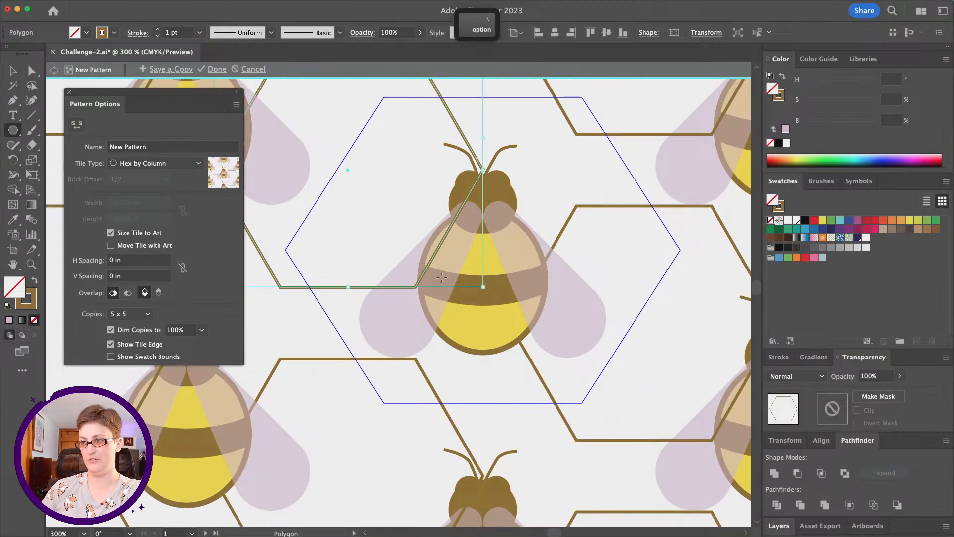
pyautogui.press('v')
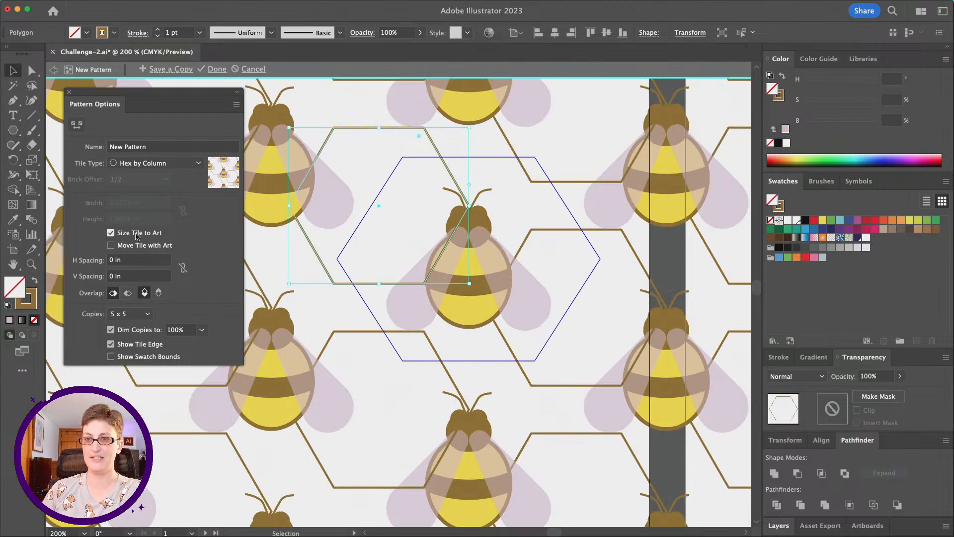
pyautogui.moveTo(431, 137); pyautogui.dragTo(516, 192)
pyautogui.moveTo(517, 197); pyautogui.dragTo(565, 175)
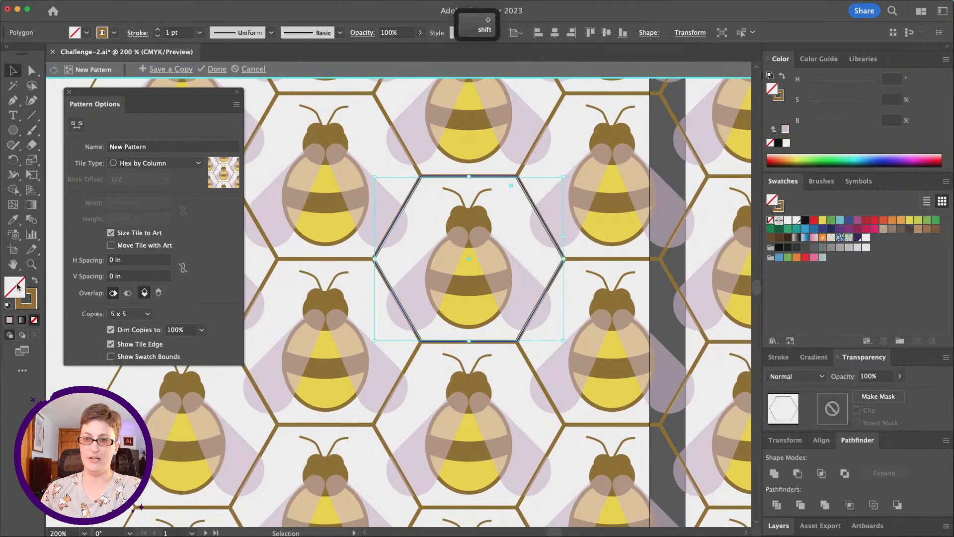
# - Fill the hexagon around the bee with light yellow fff792
pyautogui.doubleClick(17, 288)
pyautogui.moveTo(746, 190); pyautogui.dragTo(748, 287)
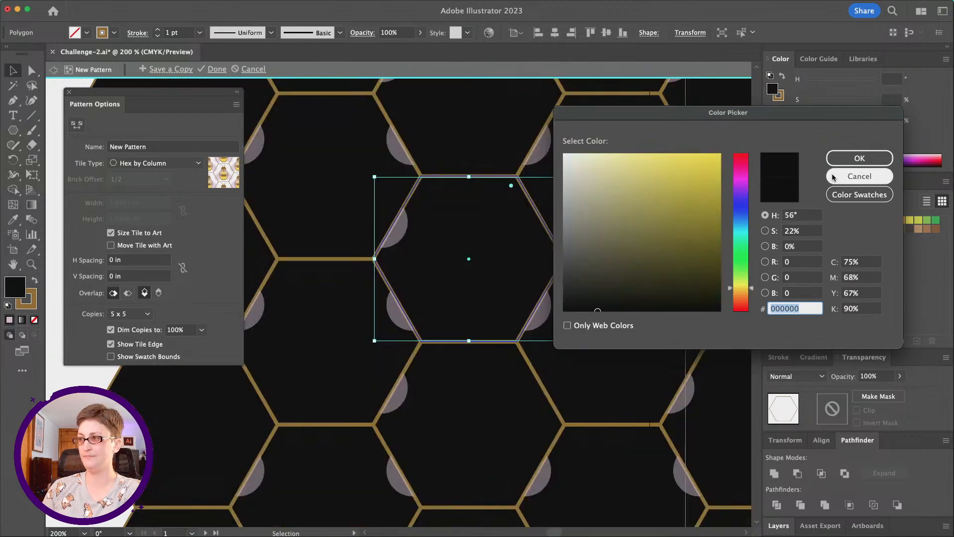
pyautogui.moveTo(641, 202)
pyautogui.mouseDown()
pyautogui.moveTo(641, 151)
pyautogui.moveTo(631, 153)
pyautogui.mouseUp()
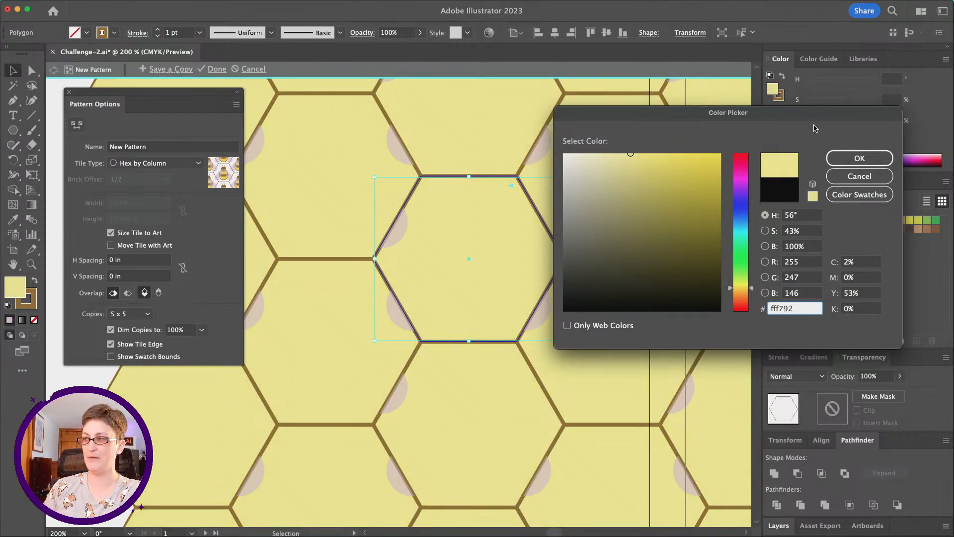
pyautogui.click(850, 159)
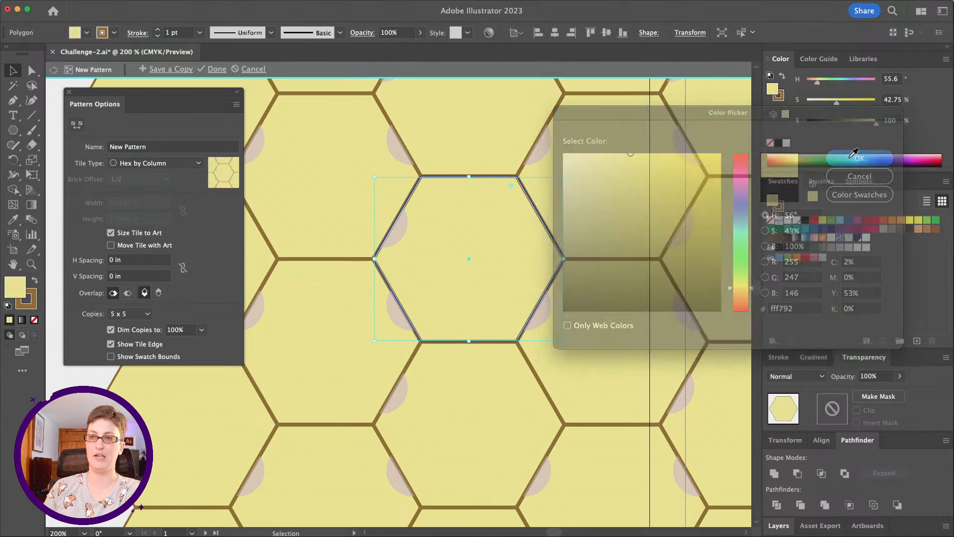
# - Send the yellow hexagon to the back so it sits behind the bee
pyautogui.rightClick(450, 209)
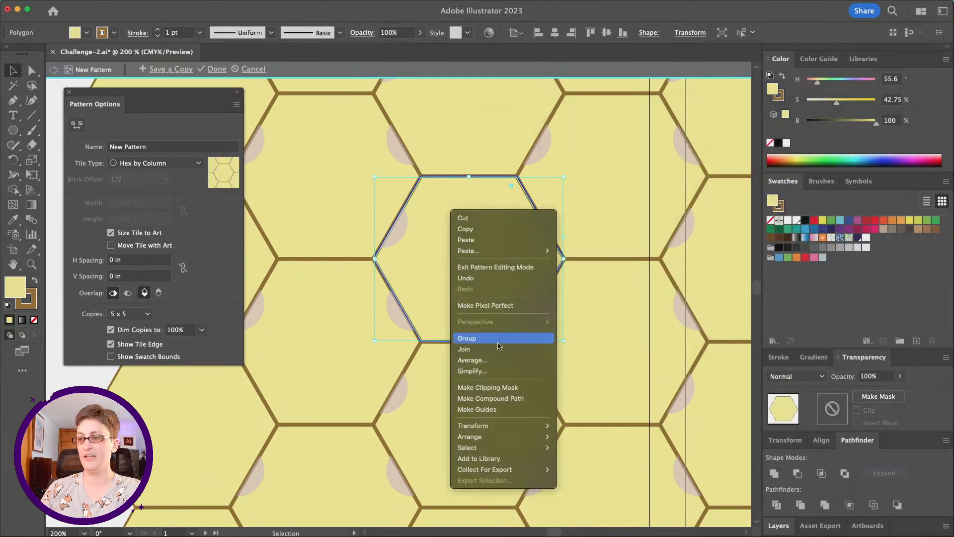
pyautogui.moveTo(524, 437)
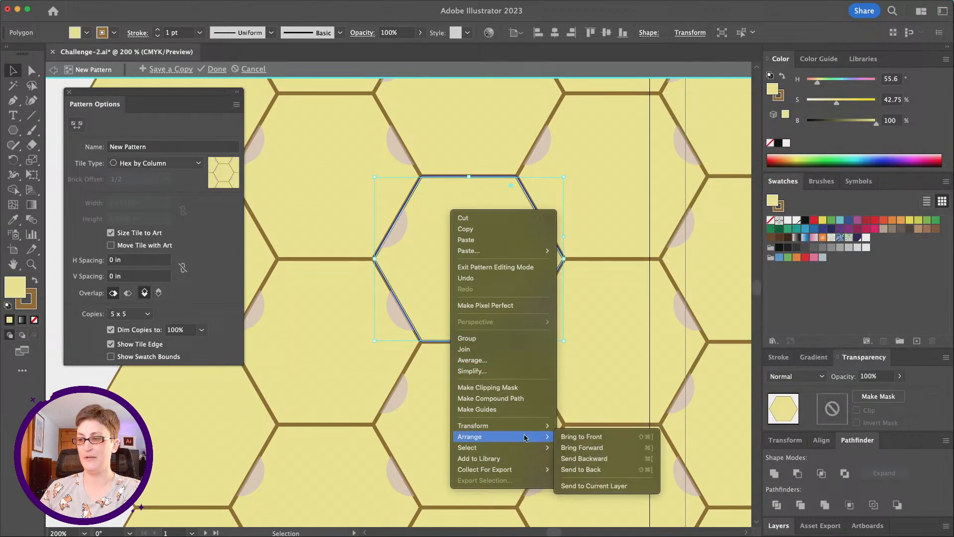
pyautogui.click(612, 468)
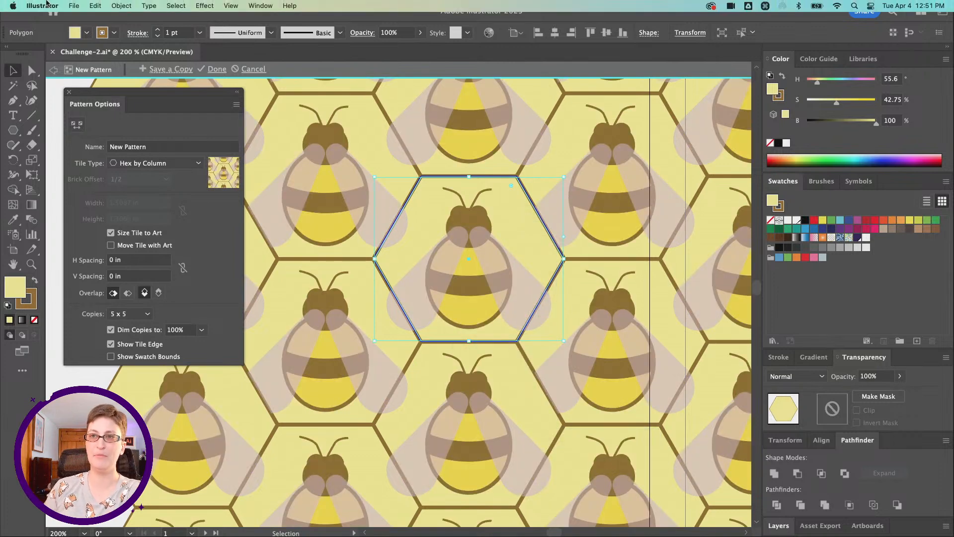
pyautogui.click(115, 5)
pyautogui.moveTo(127, 36)
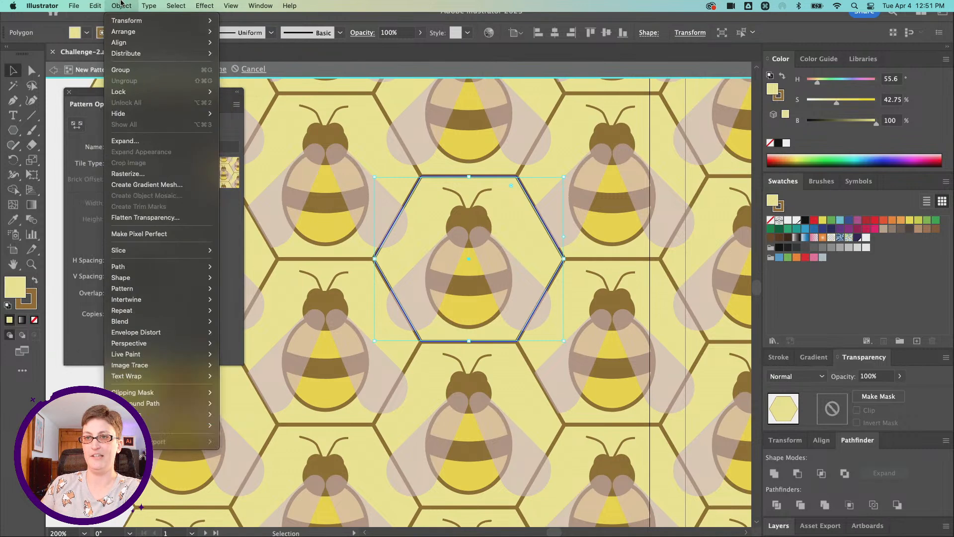
pyautogui.click(121, 4)
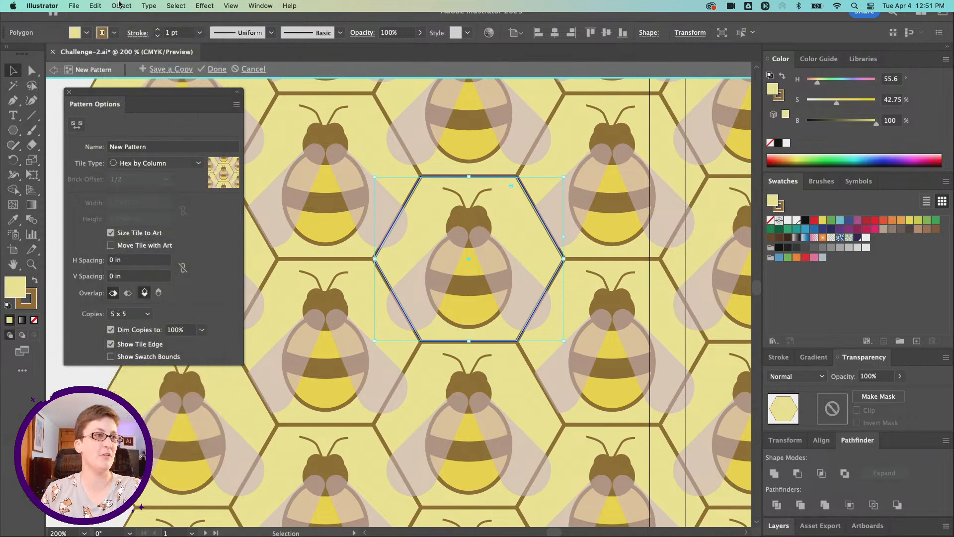
# - Finish editing the bee honeycomb pattern and accept expanding its active content to create the swatch
pyautogui.scroll(-1, 309, 200)
pyautogui.hscroll(-1, 309, 200)
pyautogui.scroll(-2, 309, 198)
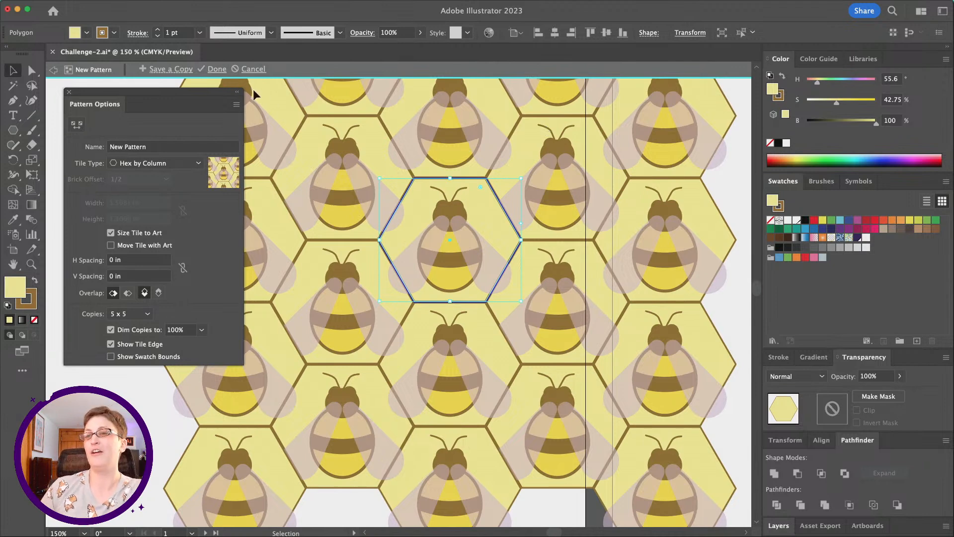
pyautogui.click(210, 70)
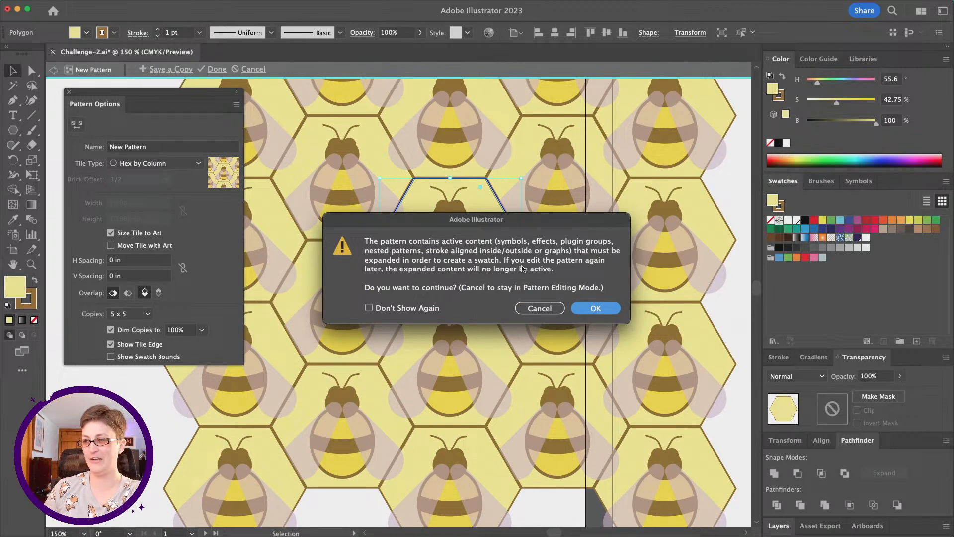
pyautogui.click(585, 312)
# - Draw a nearly square rectangle in the middle of the empty pattern artboard
pyautogui.scroll(-3, 461, 313)
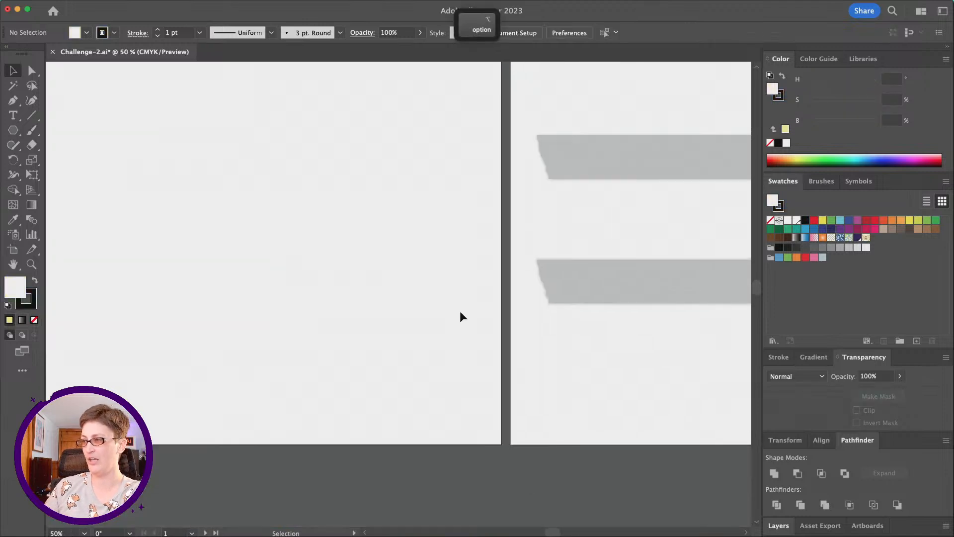
pyautogui.scroll(-2, 460, 312)
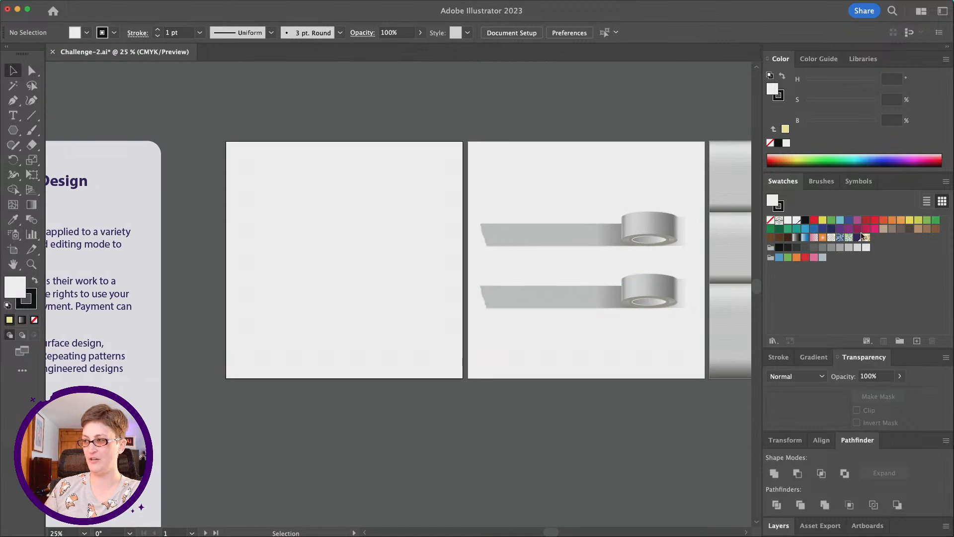
pyautogui.press('super')
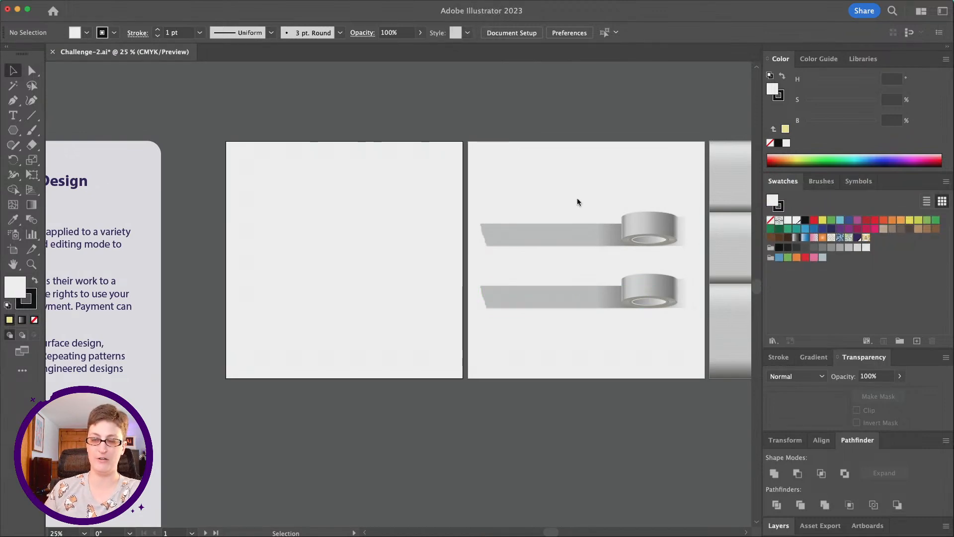
pyautogui.press('super')
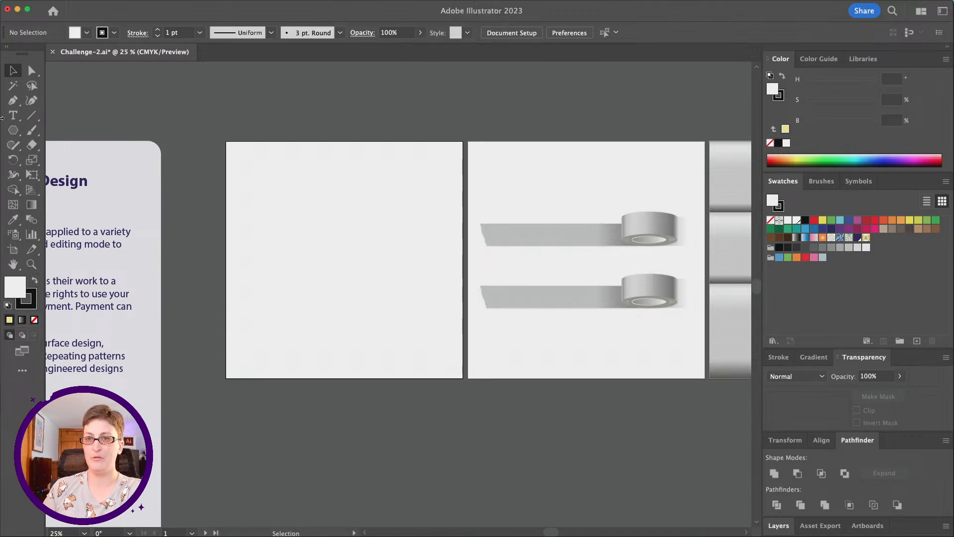
pyautogui.click(13, 131)
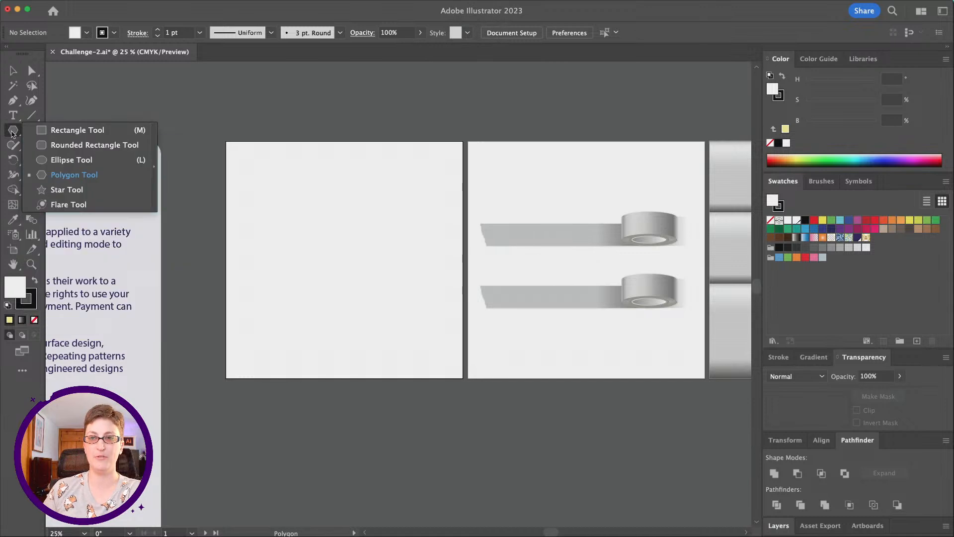
pyautogui.click(88, 131)
pyautogui.moveTo(297, 213); pyautogui.dragTo(406, 317)
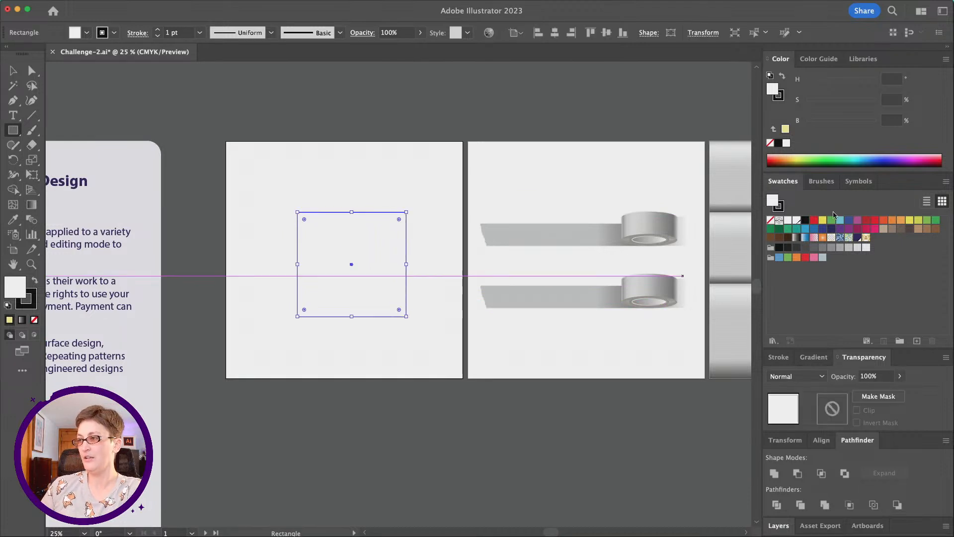
# - Remove the rectangle's stroke and fill it with the new bee honeycomb pattern swatch
pyautogui.press('x')
pyautogui.click(771, 220)
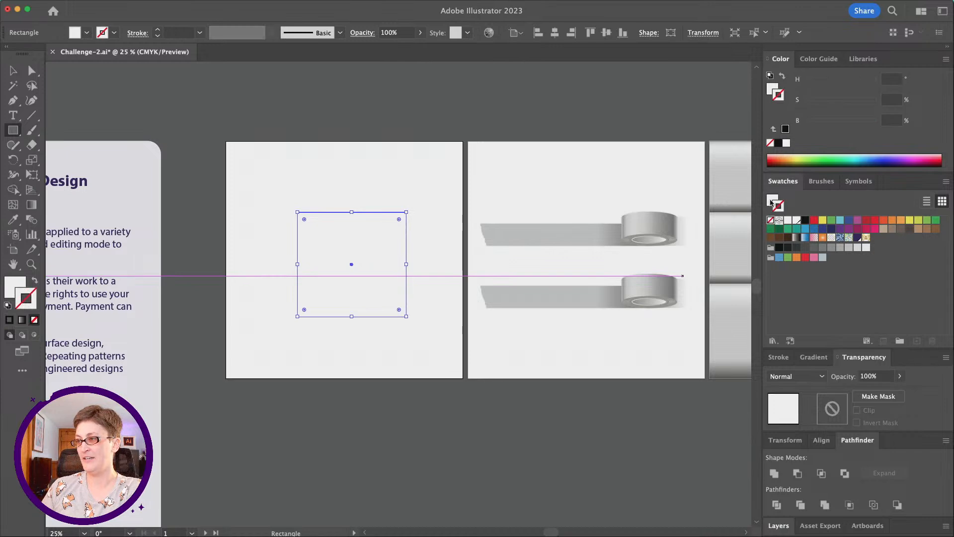
pyautogui.click(772, 202)
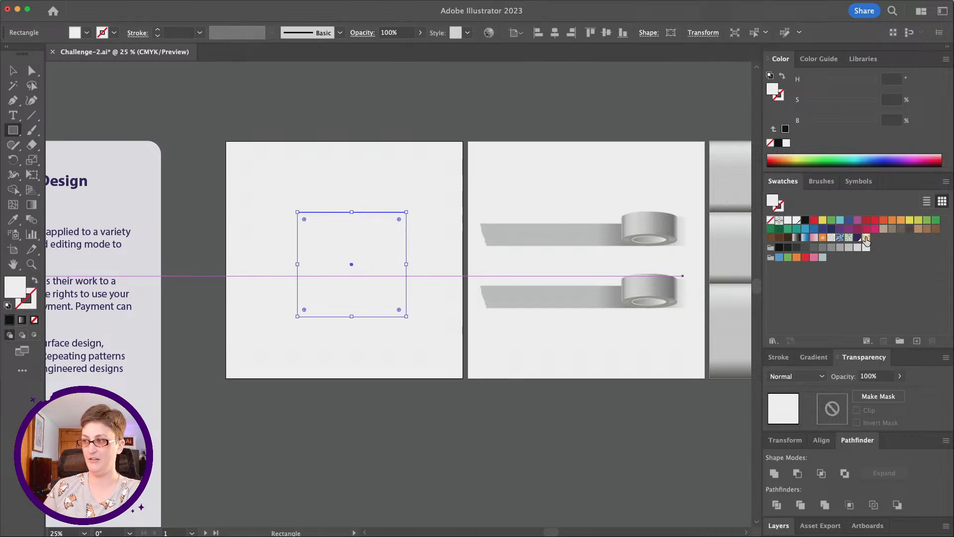
pyautogui.click(866, 238)
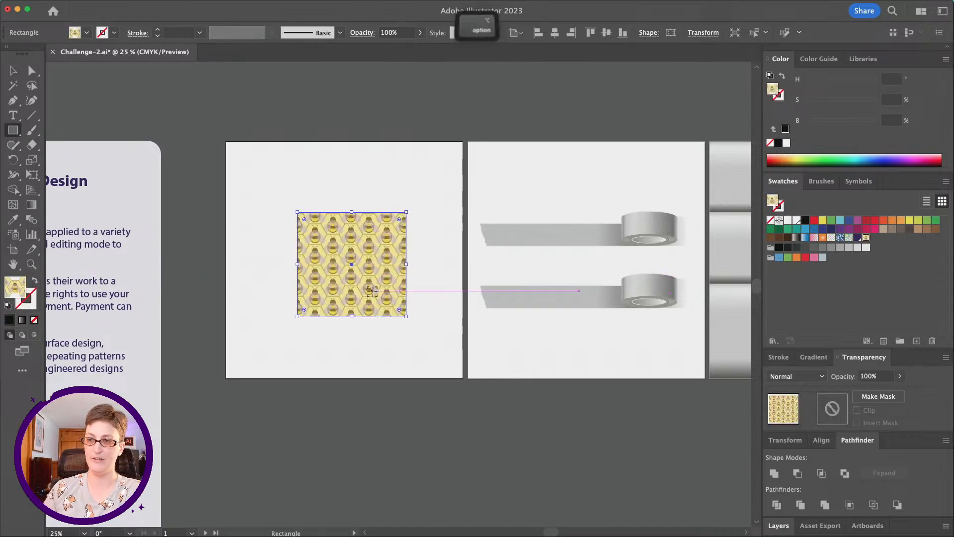
# - Enlarge only the rectangle's pattern fill uniformly to somewhat less than 200%, with Transform Objects off and Transform Patterns on
pyautogui.scroll(1, 372, 291)
pyautogui.press('v')
pyautogui.moveTo(379, 249); pyautogui.dragTo(373, 242)
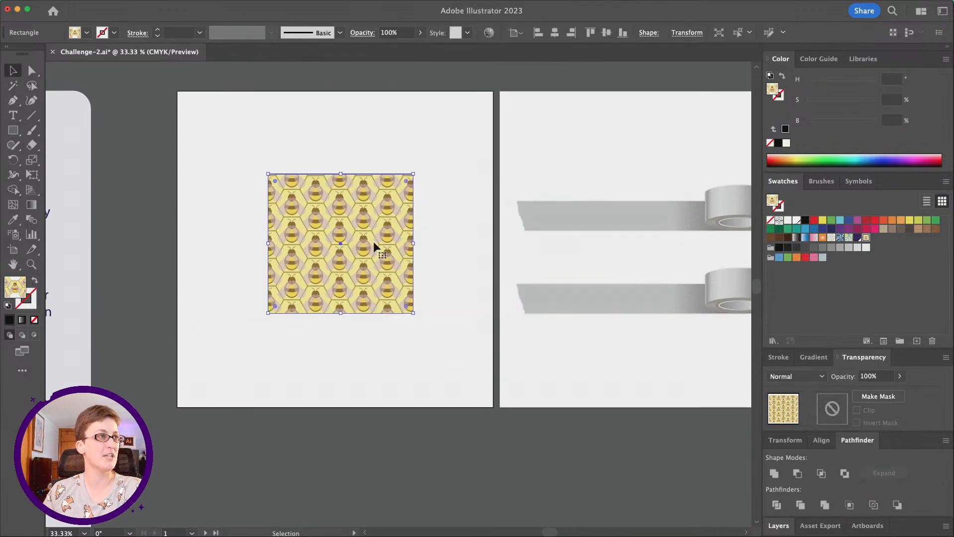
pyautogui.click(121, 6)
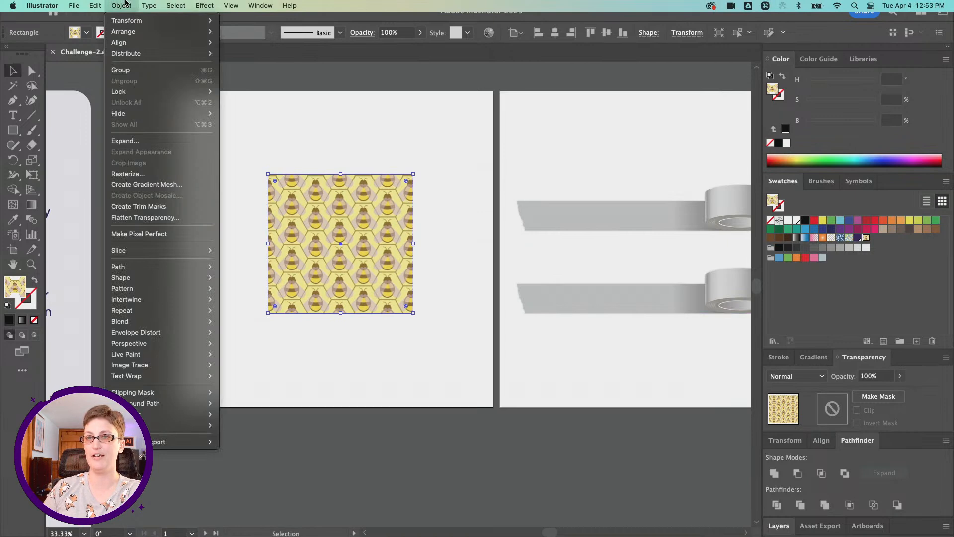
pyautogui.click(238, 66)
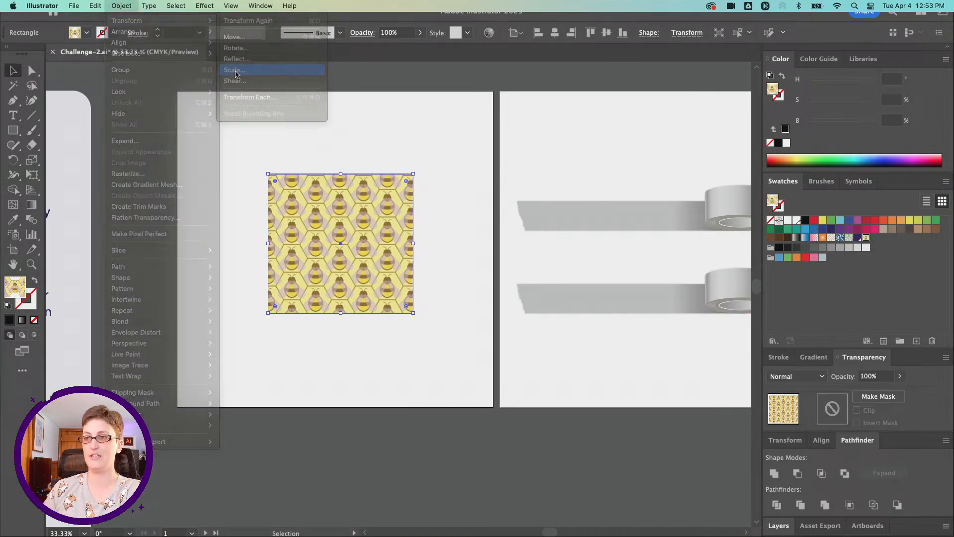
pyautogui.moveTo(174, 124); pyautogui.dragTo(563, 129)
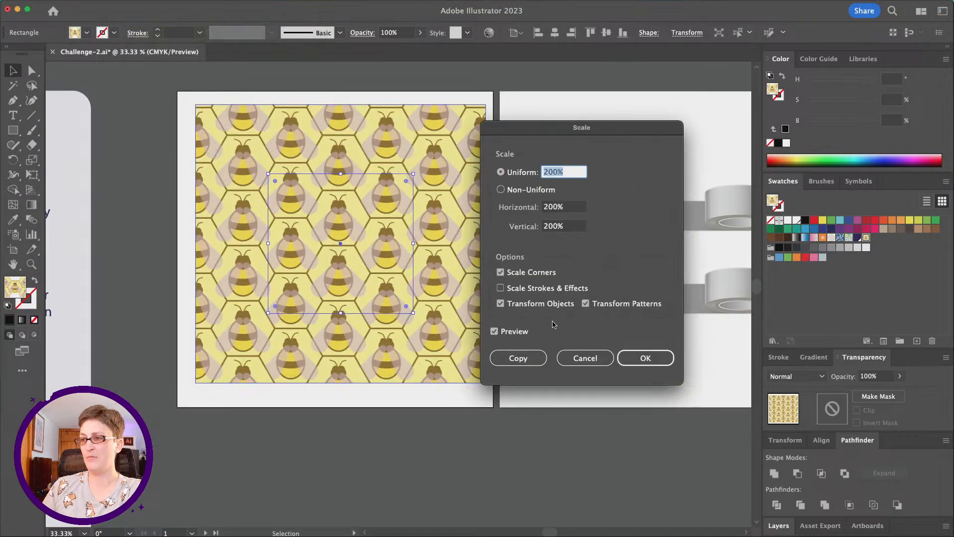
pyautogui.click(535, 305)
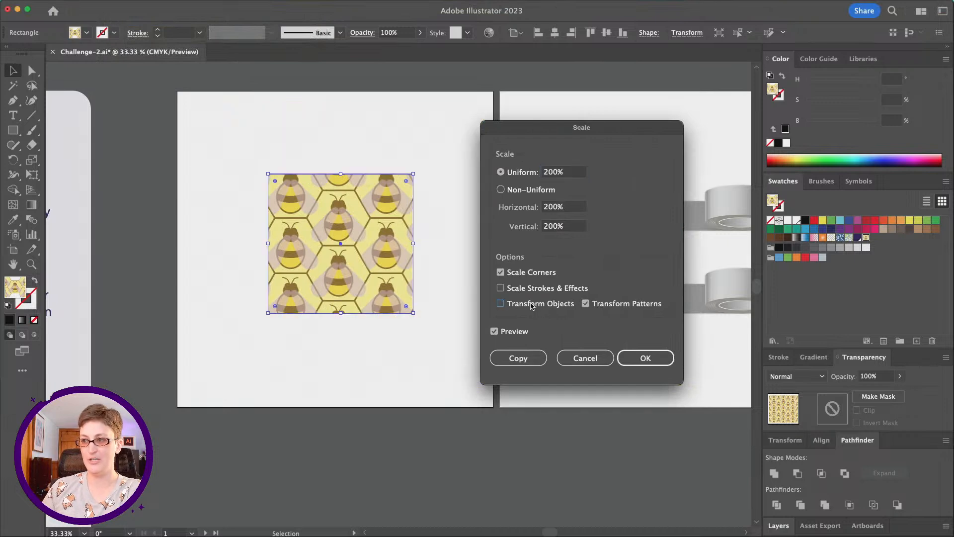
pyautogui.click(561, 173)
pyautogui.press('Down')
pyautogui.press('Down')
pyautogui.press('Down')
pyautogui.press('Down')
pyautogui.press('Down')
pyautogui.press('Down')
pyautogui.press('Down')
pyautogui.press('Down')
pyautogui.press('Down')
pyautogui.press('Down')
pyautogui.press('Down')
pyautogui.press('Down')
pyautogui.press('Down')
pyautogui.press('Down')
pyautogui.press('Down')
pyautogui.press('Down')
pyautogui.press('Down')
pyautogui.press('Down')
pyautogui.press('Down')
pyautogui.press('Down')
pyautogui.press('Down')
pyautogui.press('Down')
pyautogui.press('Down')
pyautogui.press('Down')
pyautogui.press('Down')
pyautogui.press('Down')
pyautogui.press('Down')
pyautogui.press('Down')
pyautogui.press('Down')
pyautogui.press('Down')
pyautogui.press('Down')
pyautogui.press('Down')
pyautogui.press('Down')
pyautogui.press('Down')
pyautogui.press('Down')
pyautogui.press('Down')
pyautogui.press('Down')
pyautogui.click(644, 358)
# - Show the Layers list over the canvas and expand the paper, tape and fabric layers plus both tape groups
pyautogui.hscroll(10, 500, 356)
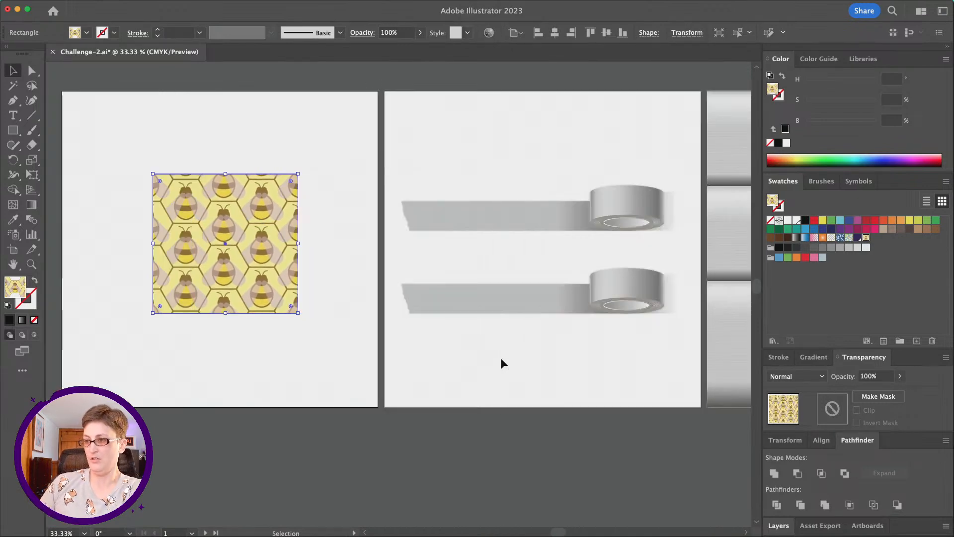
pyautogui.scroll(-2, 500, 357)
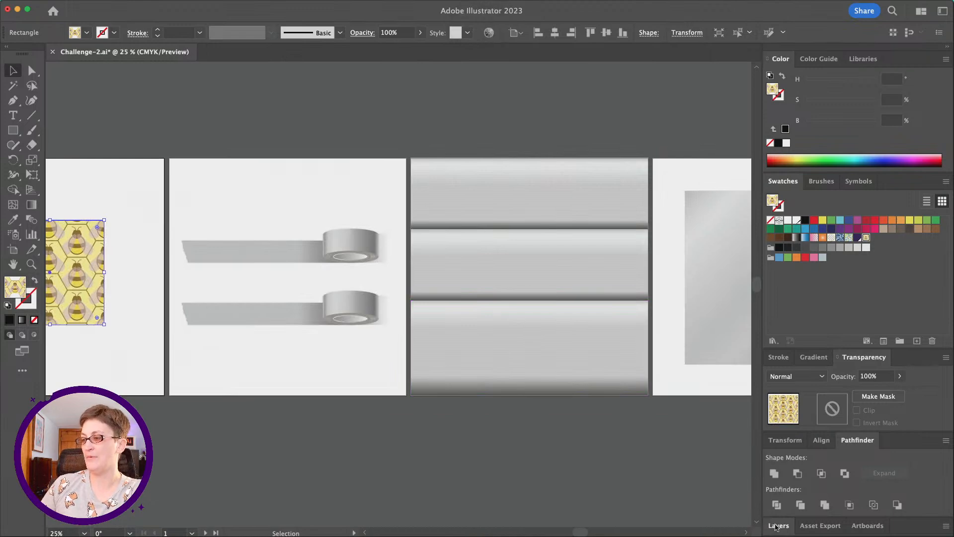
pyautogui.moveTo(523, 90); pyautogui.dragTo(526, 88)
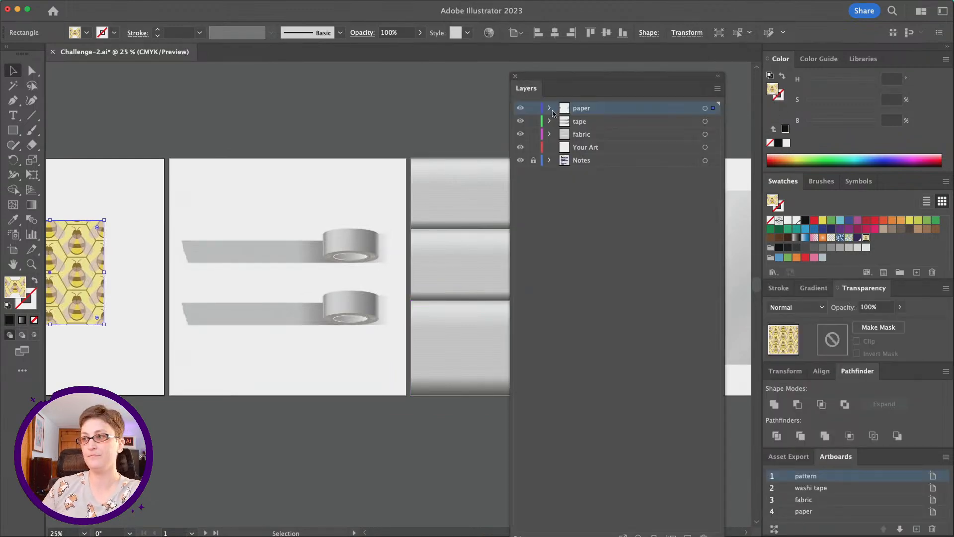
pyautogui.click(550, 109)
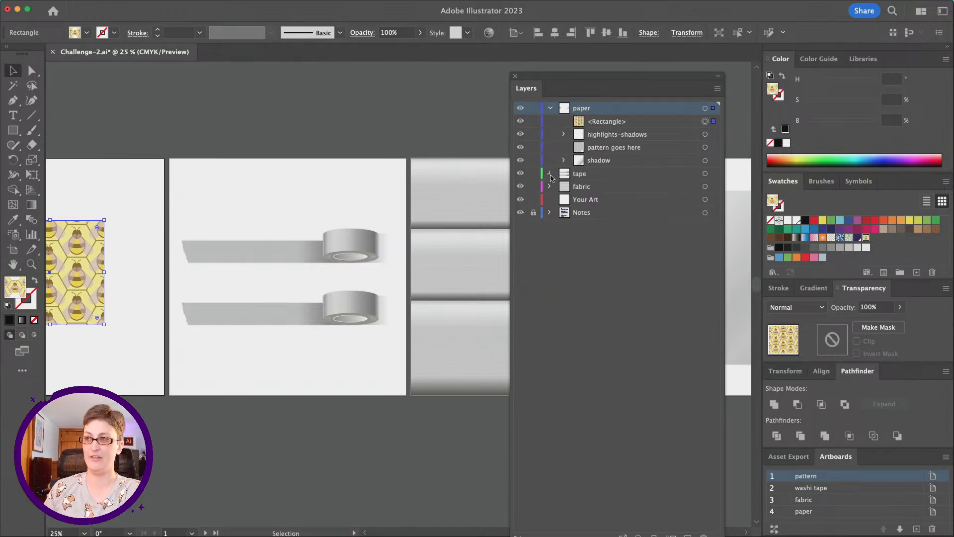
pyautogui.click(549, 174)
pyautogui.click(550, 212)
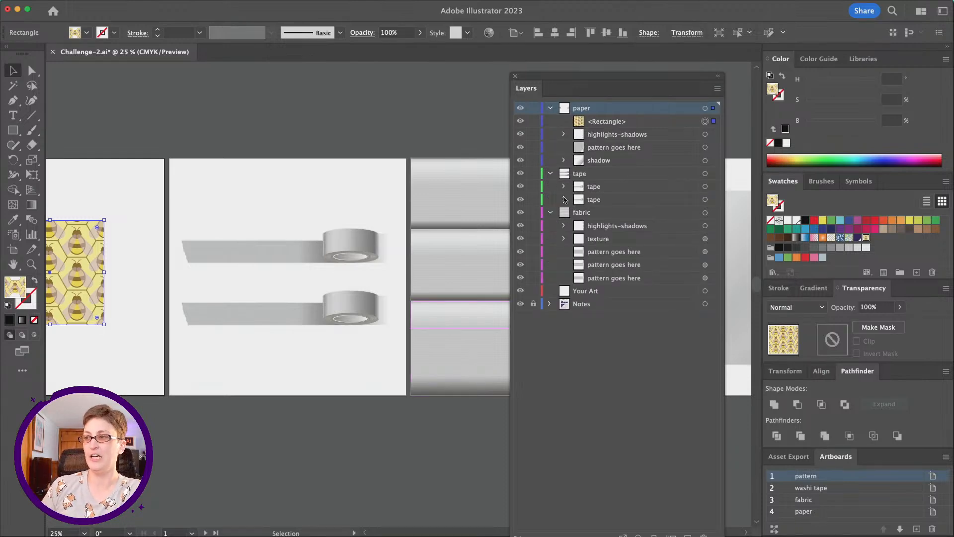
pyautogui.click(564, 200)
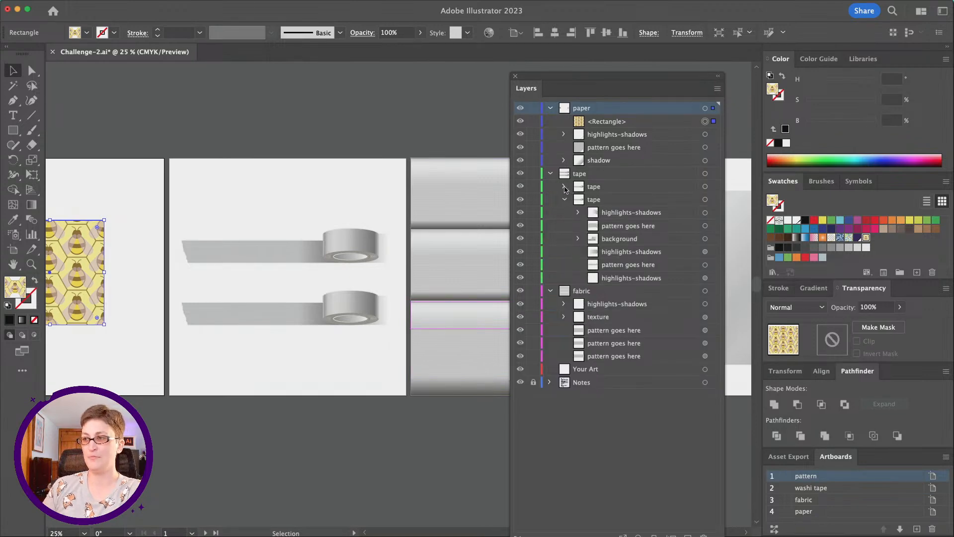
pyautogui.click(565, 187)
# - Fill the "pattern goes here" shape of the paper layer with the bee honeycomb swatch
pyautogui.click(705, 148)
pyautogui.hscroll(10, 348, 183)
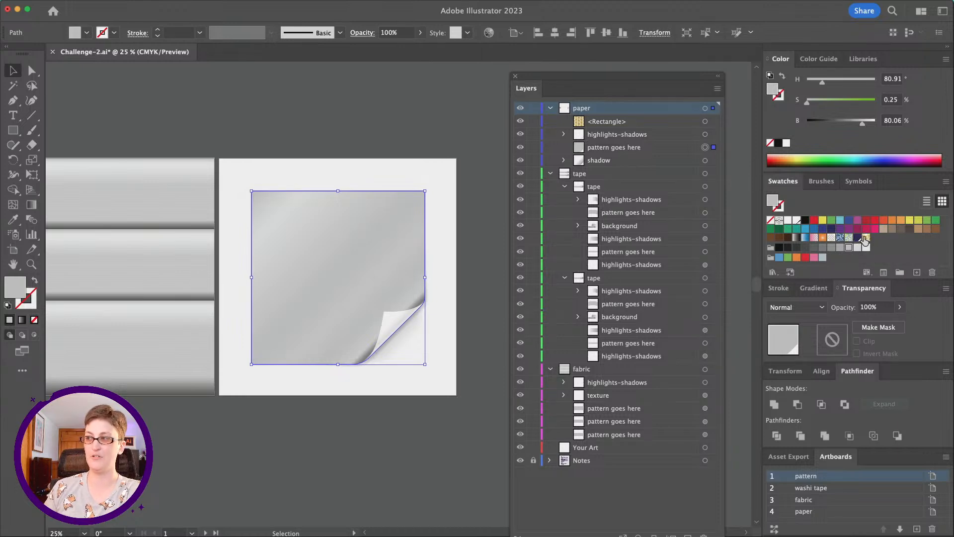
pyautogui.click(867, 237)
pyautogui.keyDown('alt'); pyautogui.scroll(1, 381, 337); pyautogui.keyUp('alt')
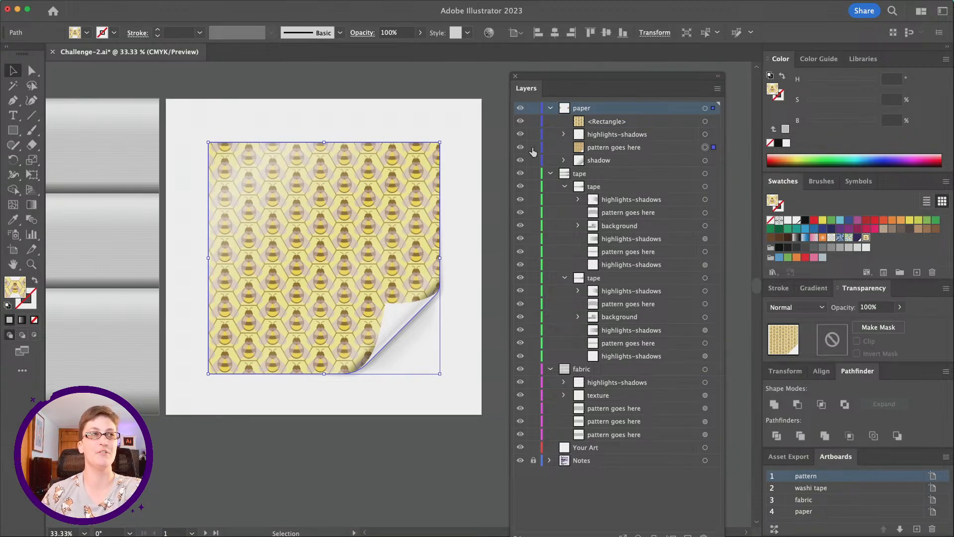
# - Select every shape sharing the tape pattern area's grey fill colour, fill them all with the bee honeycomb swatch, and deselect
pyautogui.hscroll(-10, 381, 156)
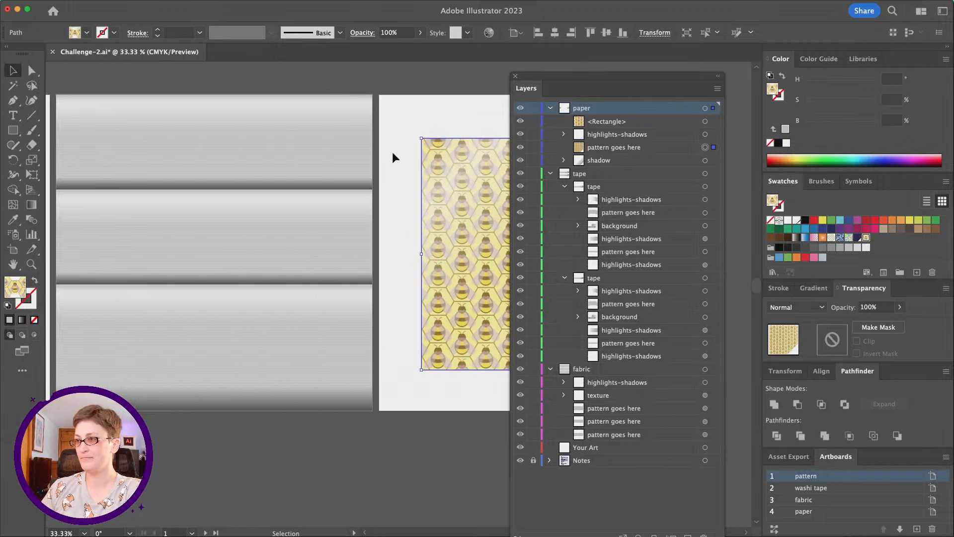
pyautogui.keyDown('alt'); pyautogui.scroll(-1, 233, 203); pyautogui.keyUp('alt')
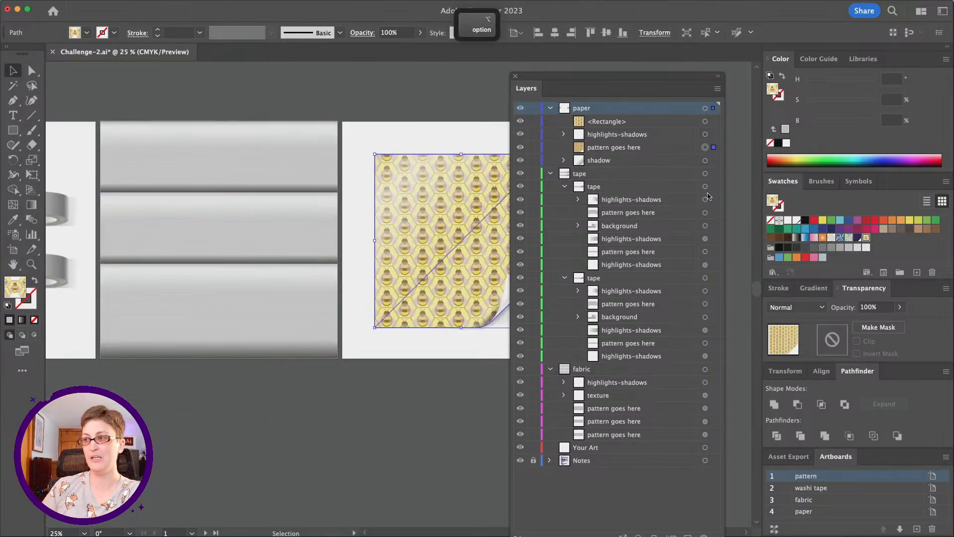
pyautogui.click(704, 213)
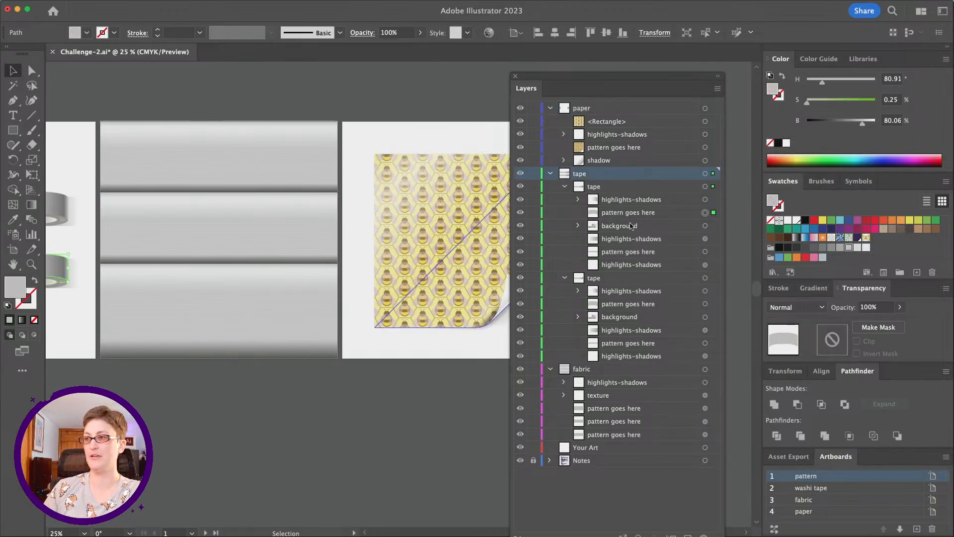
pyautogui.hscroll(-6, 127, 240)
pyautogui.hscroll(-6, 127, 240)
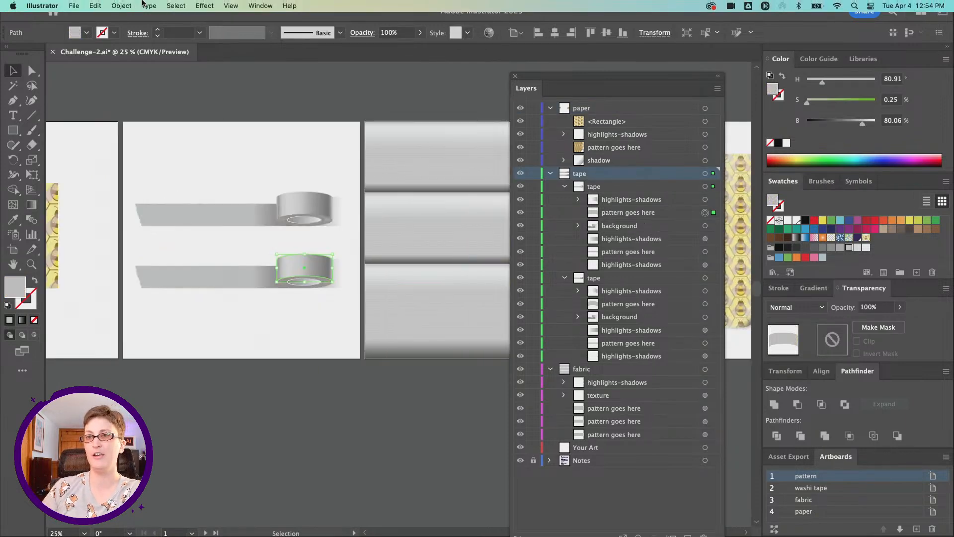
pyautogui.click(176, 5)
pyautogui.moveTo(248, 108)
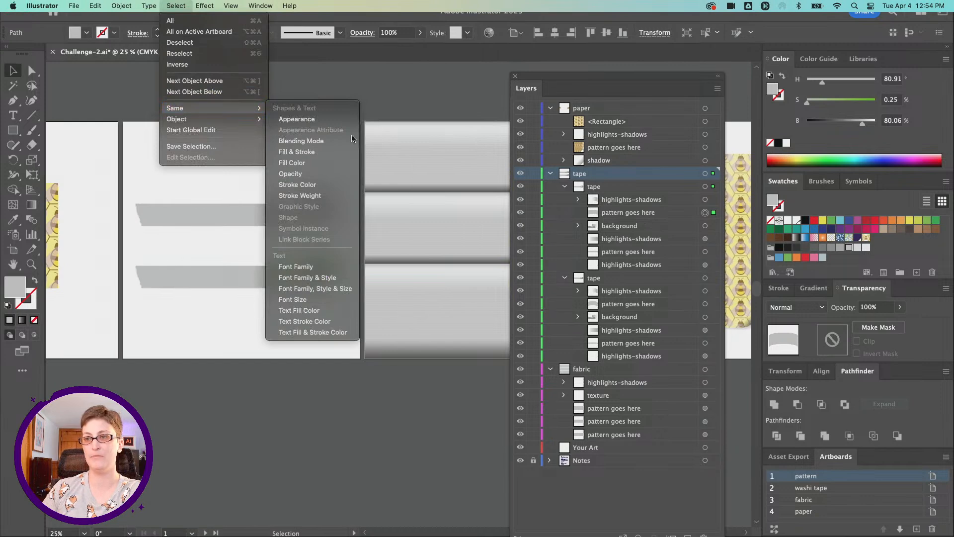
pyautogui.click(332, 166)
pyautogui.hscroll(6, 368, 196)
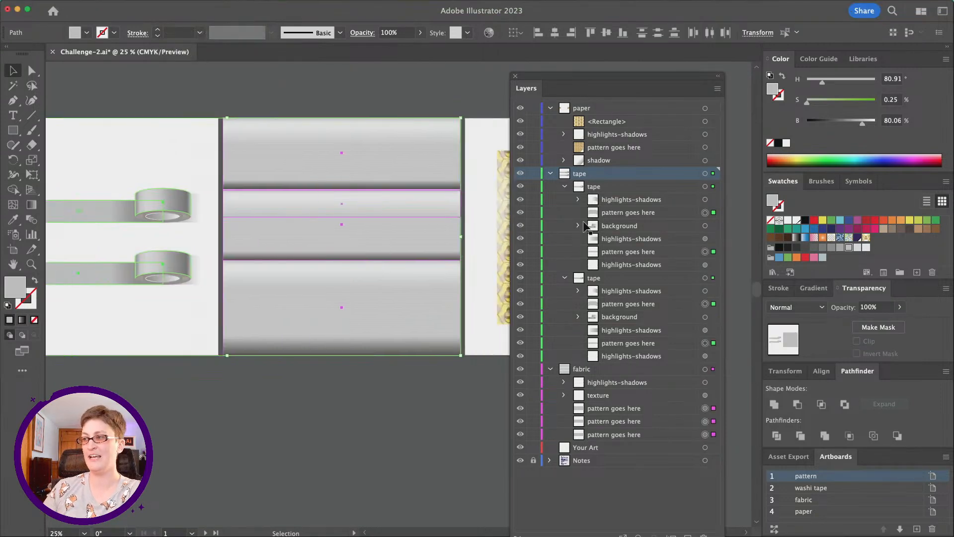
pyautogui.click(866, 238)
pyautogui.scroll(-2, 296, 318)
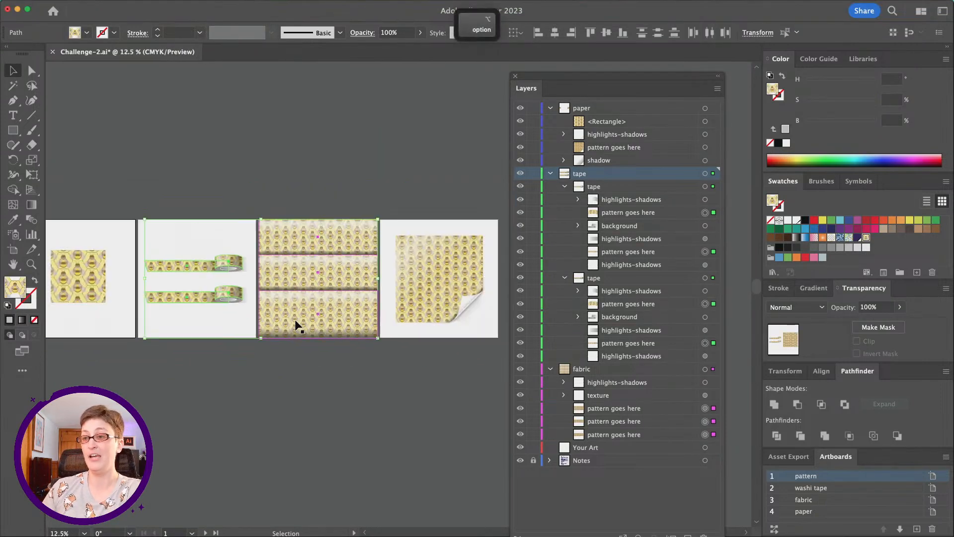
pyautogui.scroll(2, 269, 306)
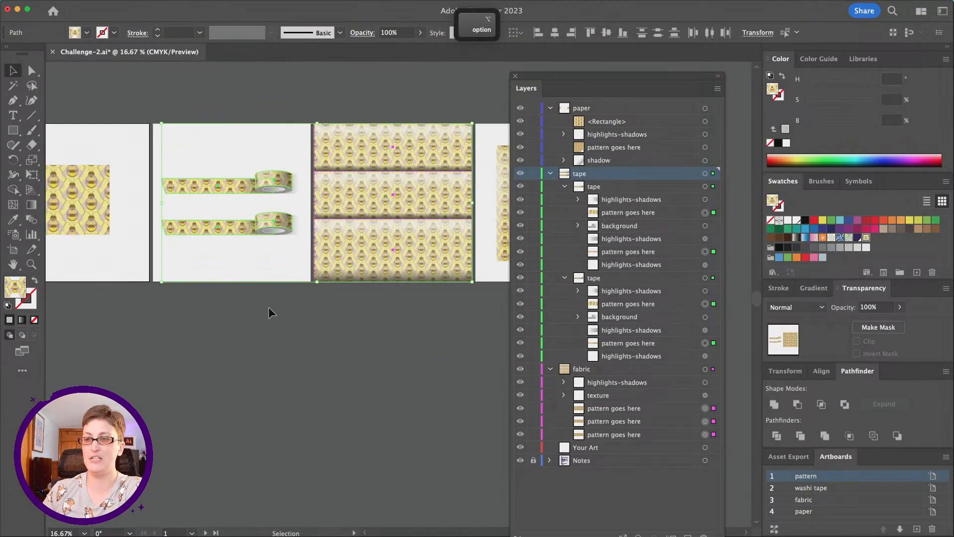
pyautogui.hscroll(5, 269, 309)
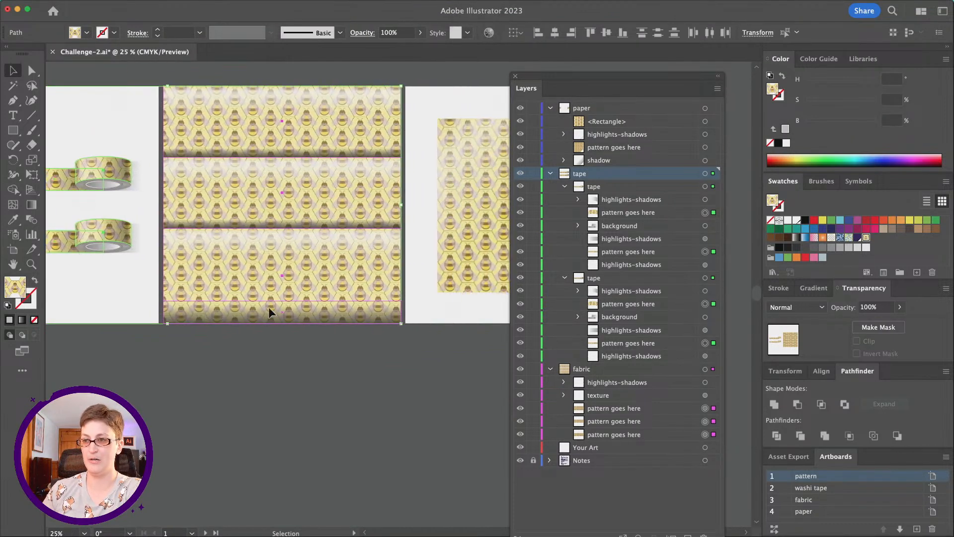
pyautogui.click(290, 355)
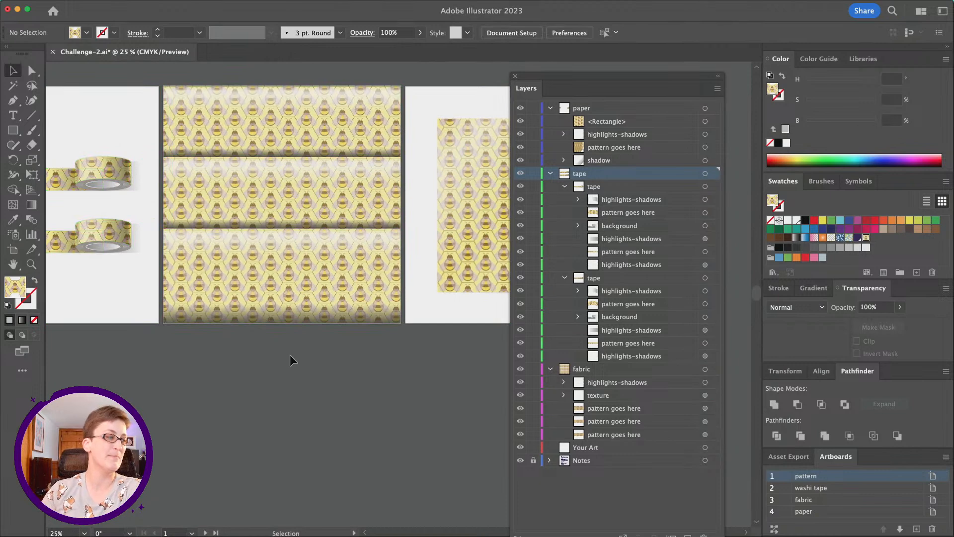
# - Export all four artboards for screens as 1x PNG files to the starter files folder
pyautogui.hscroll(-3, 290, 354)
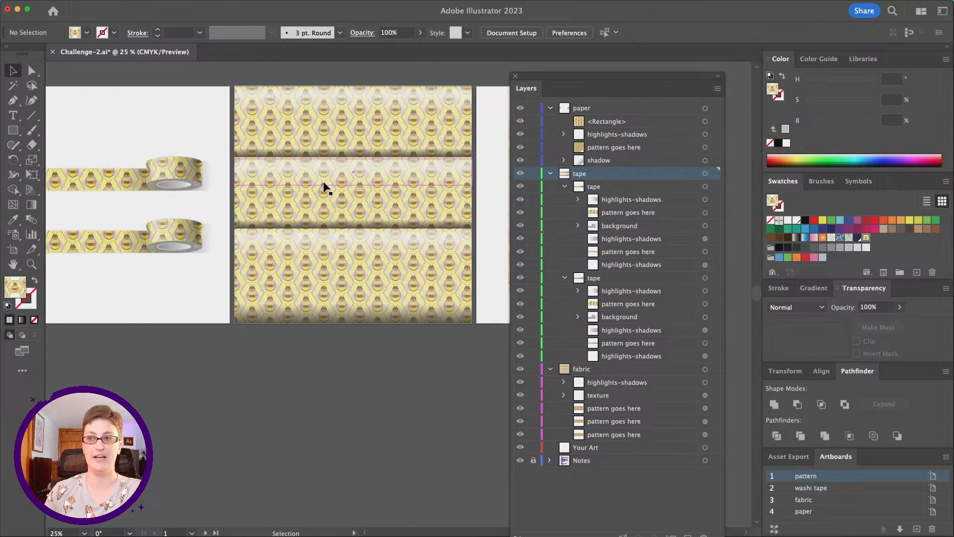
pyautogui.hscroll(-1, 323, 186)
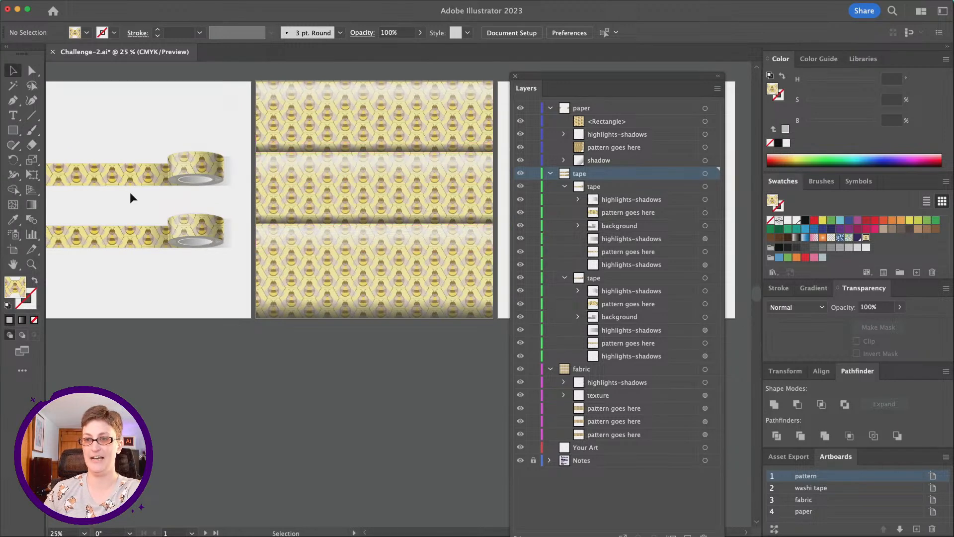
pyautogui.hscroll(-12, 149, 192)
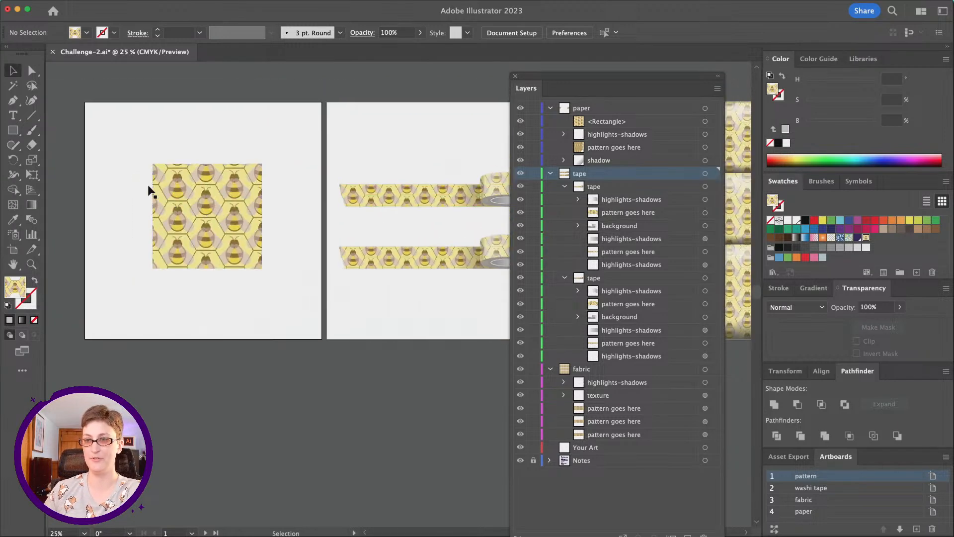
pyautogui.moveTo(113, 4)
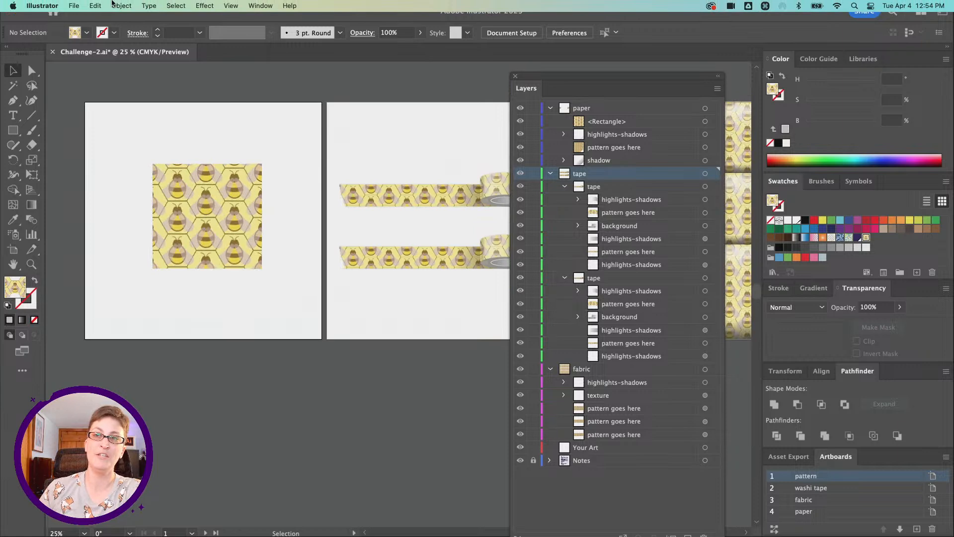
pyautogui.click(74, 5)
pyautogui.moveTo(127, 230)
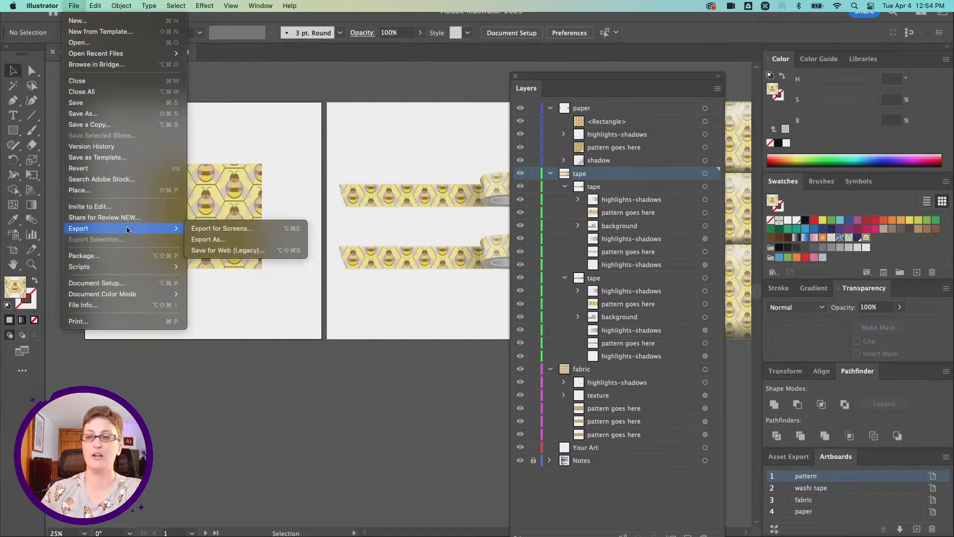
pyautogui.click(206, 228)
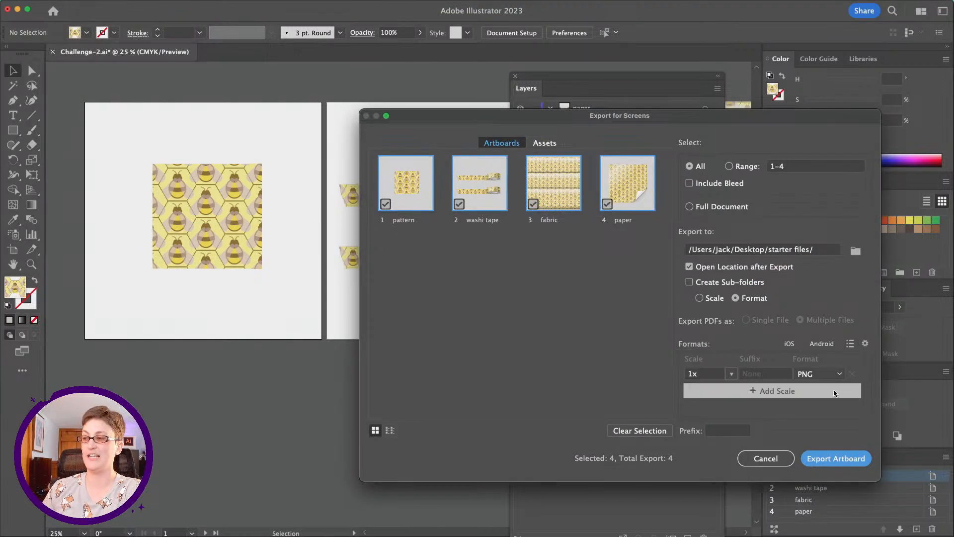
pyautogui.click(835, 460)
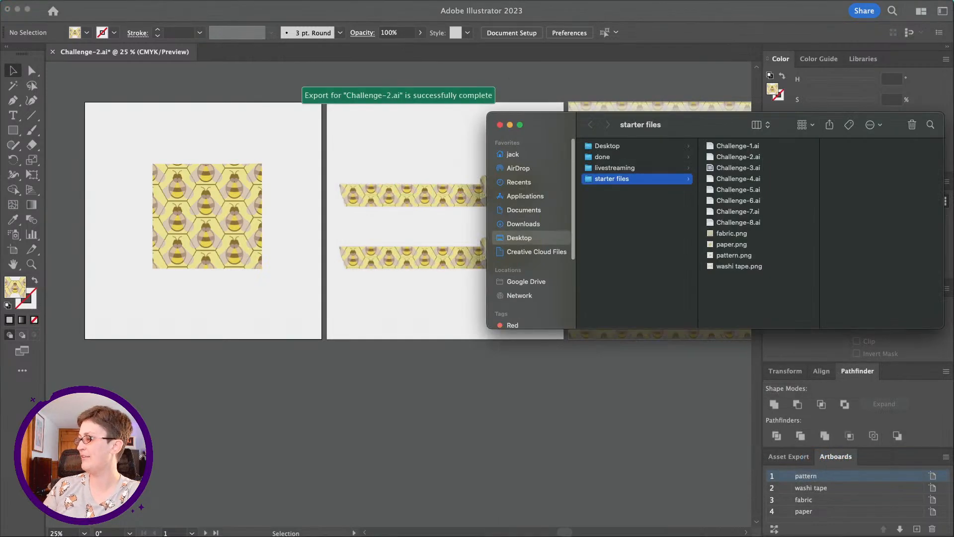
# - Switch to Discord and examine earlier submissions in the dcc-feedback channel, enlarging the garden blueprint with the tomato, sunflower and carrot legend
pyautogui.press('super+Tab')
pyautogui.moveTo(731, 111); pyautogui.dragTo(609, 71)
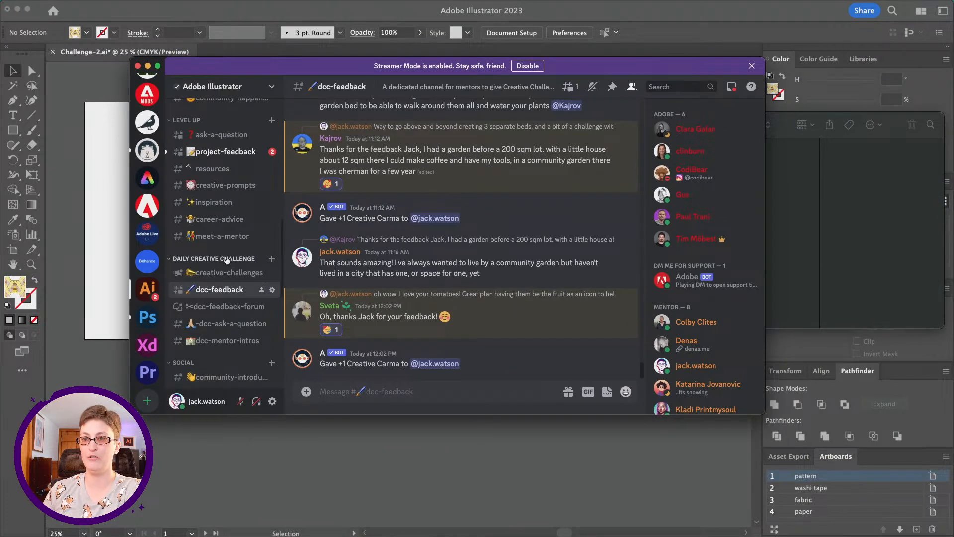
pyautogui.moveTo(221, 293)
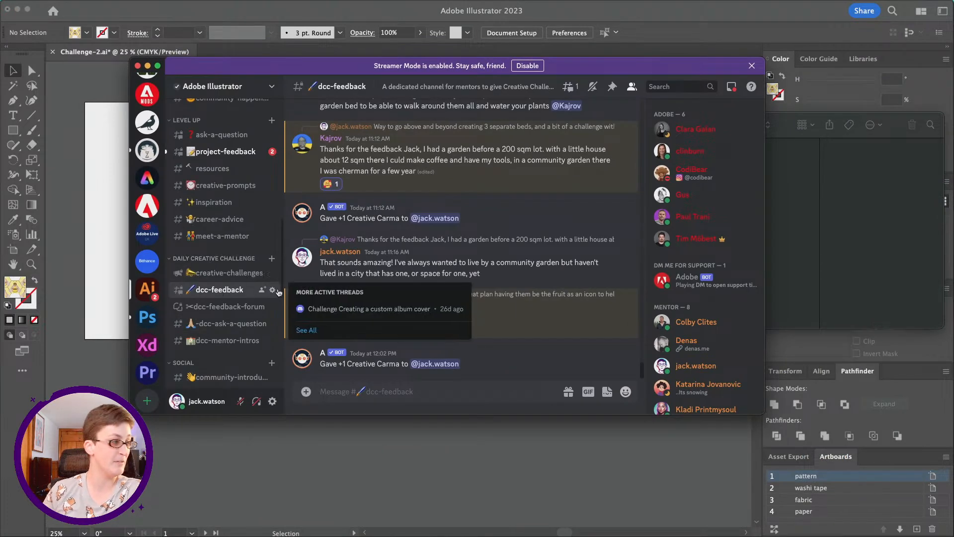
pyautogui.scroll(5, 461, 280)
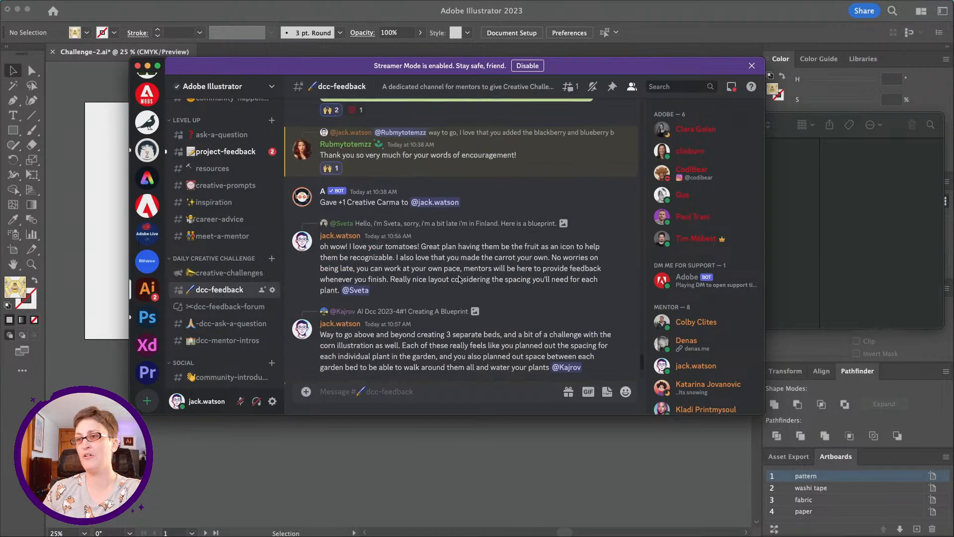
pyautogui.scroll(5, 459, 279)
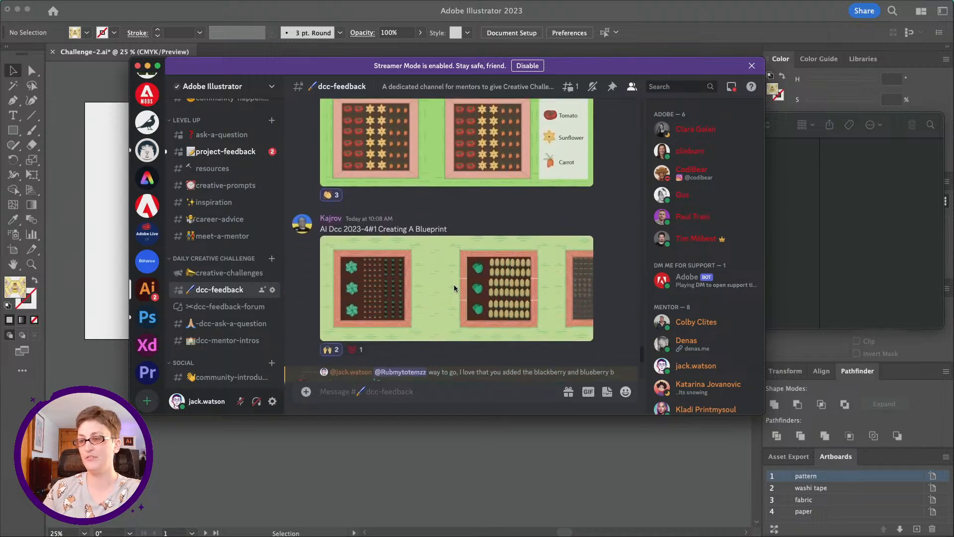
pyautogui.scroll(2, 455, 288)
pyautogui.click(572, 199)
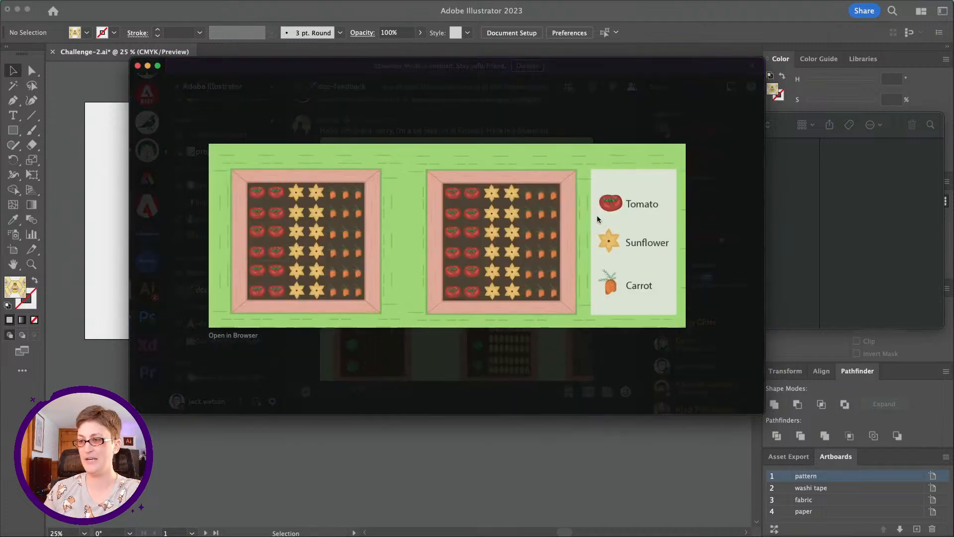
pyautogui.click(462, 389)
# - Post fabric.png, paper.png, pattern.png and washi tape.png from the starter files folder to dcc-feedback with the message "surface designs!"
pyautogui.click(769, 217)
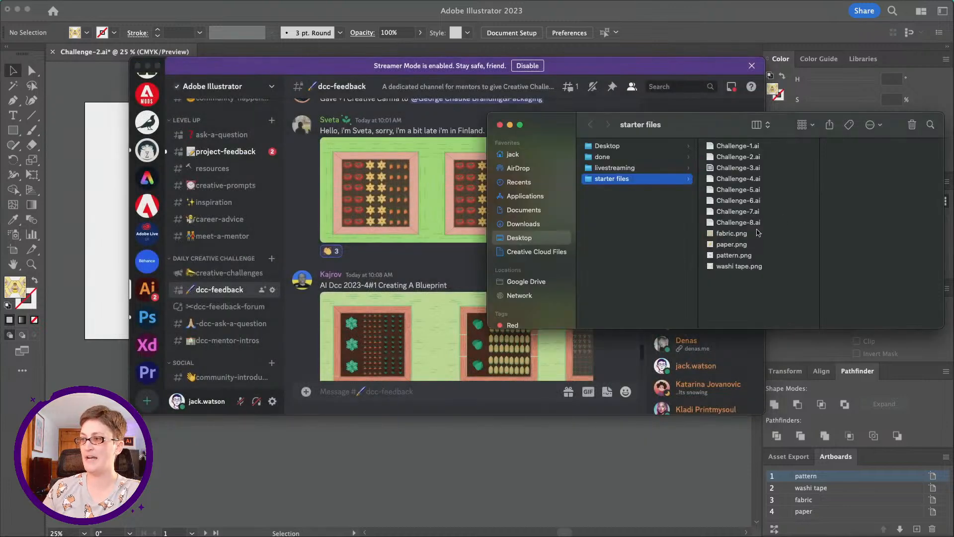
pyautogui.click(739, 232)
pyautogui.keyDown('shift'); pyautogui.click(739, 267); pyautogui.keyUp('shift')
pyautogui.moveTo(739, 267); pyautogui.dragTo(413, 377)
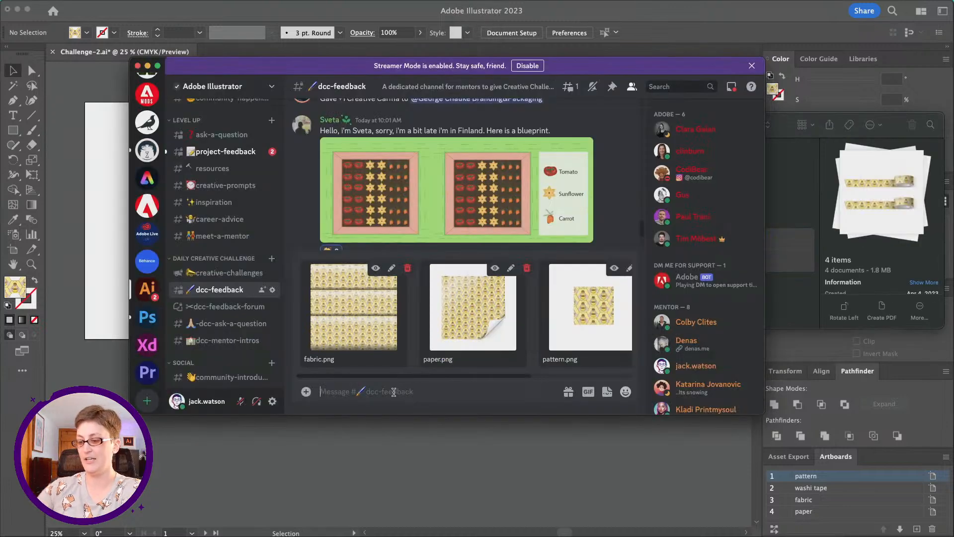
pyautogui.write('surf')
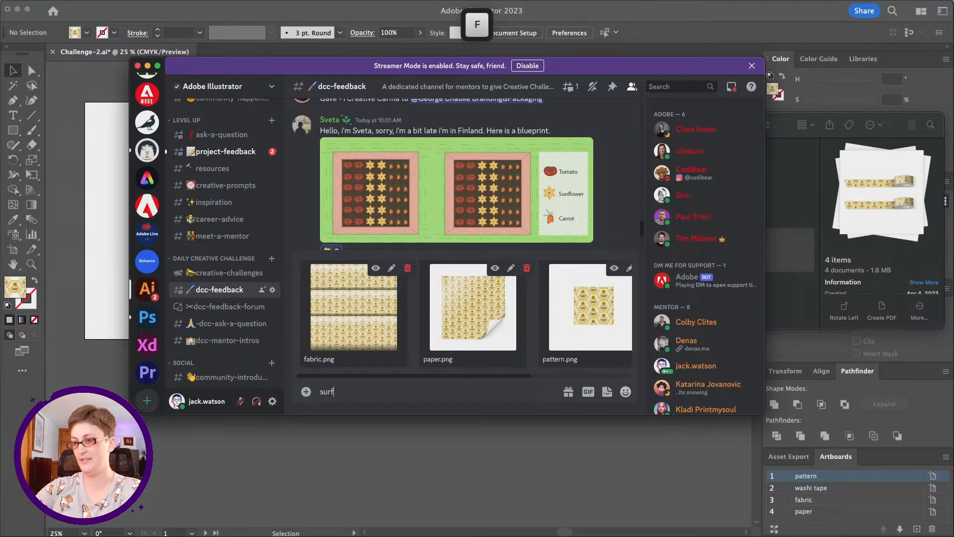
pyautogui.write('ace designs!')
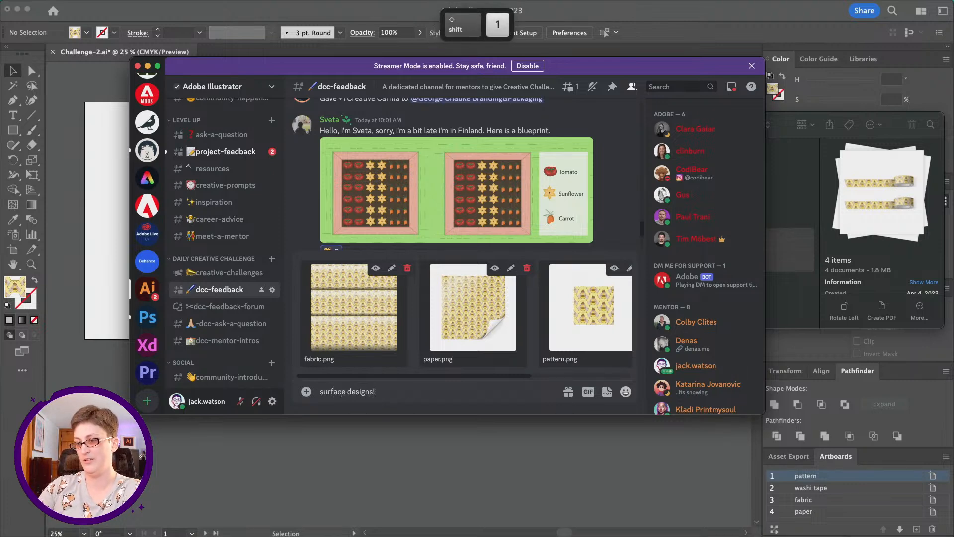
pyautogui.press('Return')
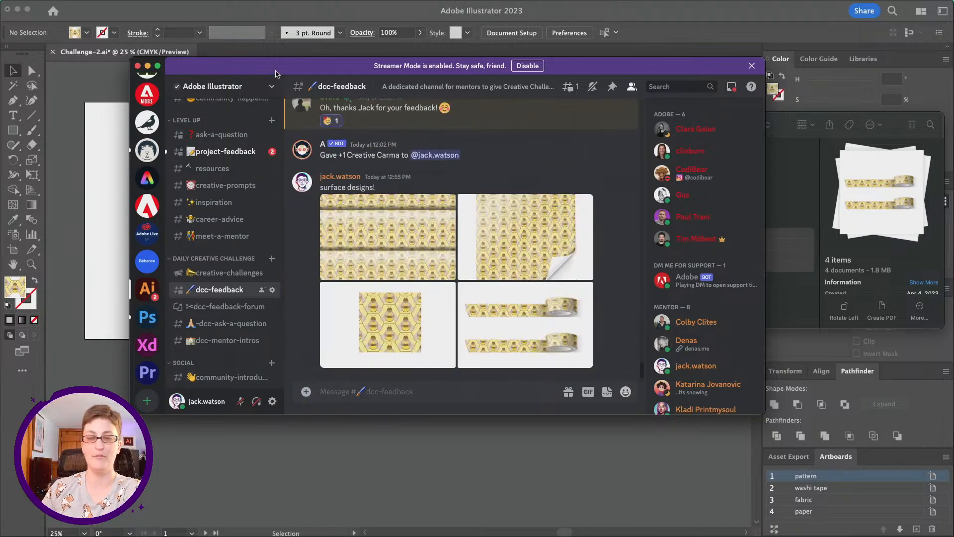
# - Hide the Discord and Finder windows and return to the Illustrator document
pyautogui.moveTo(273, 66); pyautogui.dragTo(953, 71)
pyautogui.press('super+h')
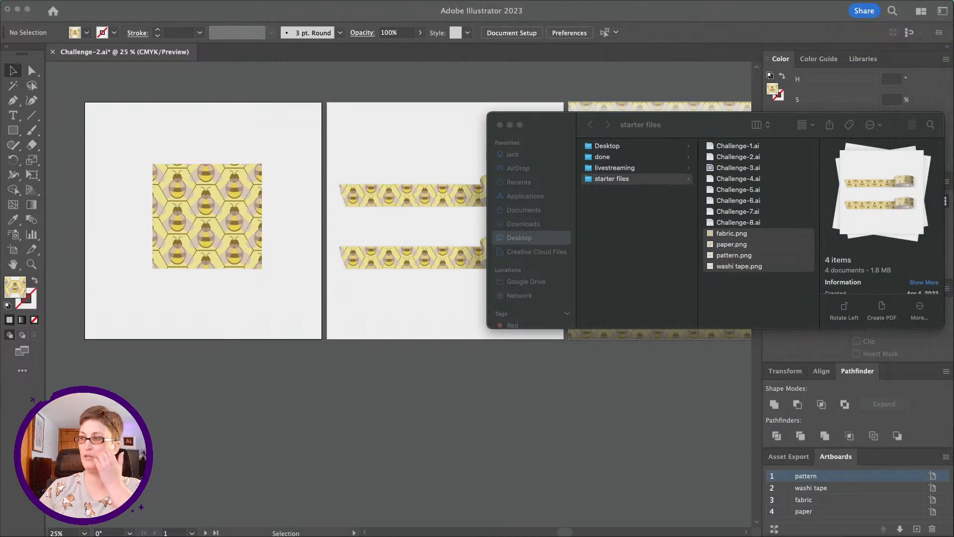
pyautogui.moveTo(708, 124); pyautogui.dragTo(785, 122)
pyautogui.press('super+h')
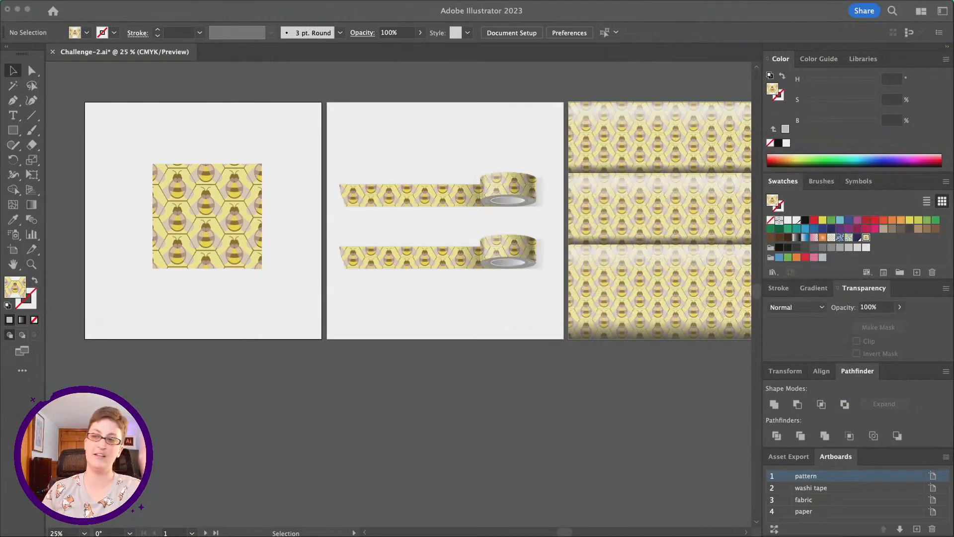